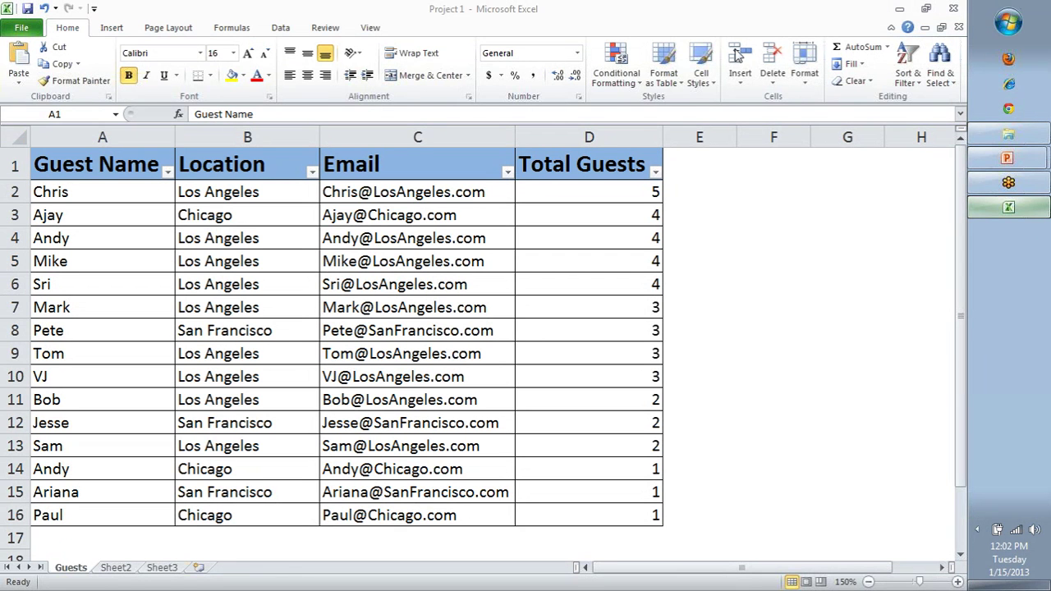
# Save the guest list workbook under the new name Project 2.
pyautogui.click(16, 166)
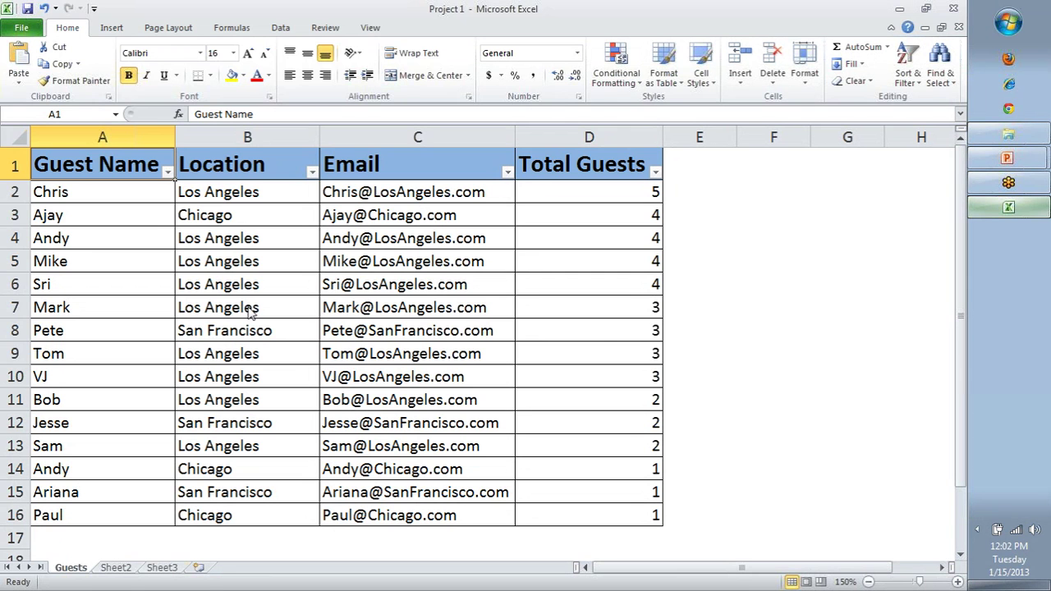
pyautogui.press('F12')
pyautogui.press('Escape')
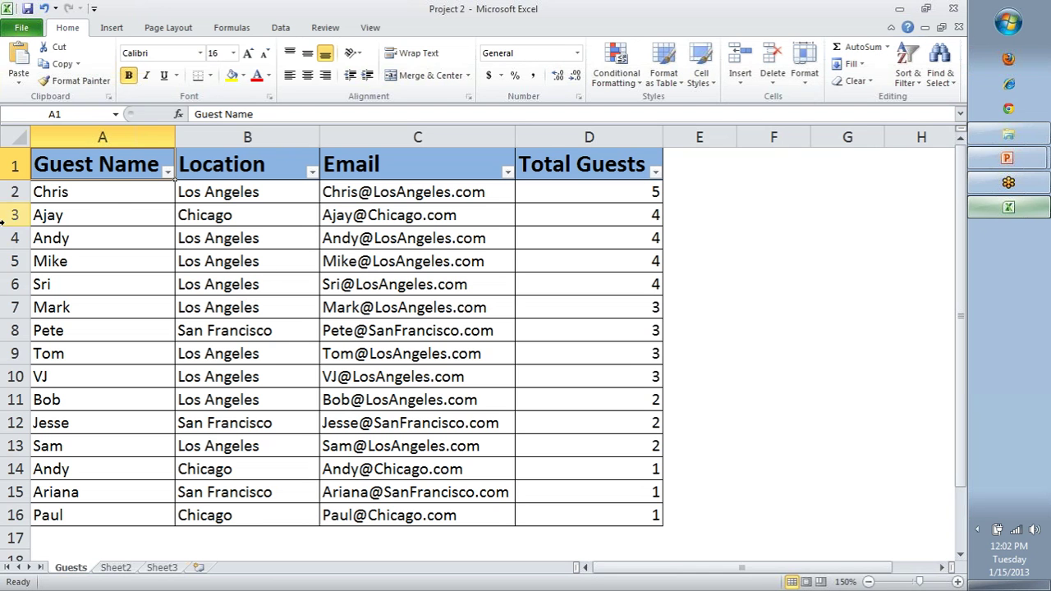
# Copy the guest entries in A2:D16 and paste them directly below the list, starting at cell A17.
pyautogui.moveTo(120, 201); pyautogui.dragTo(586, 509)
pyautogui.hotkey('ctrl', 'c')
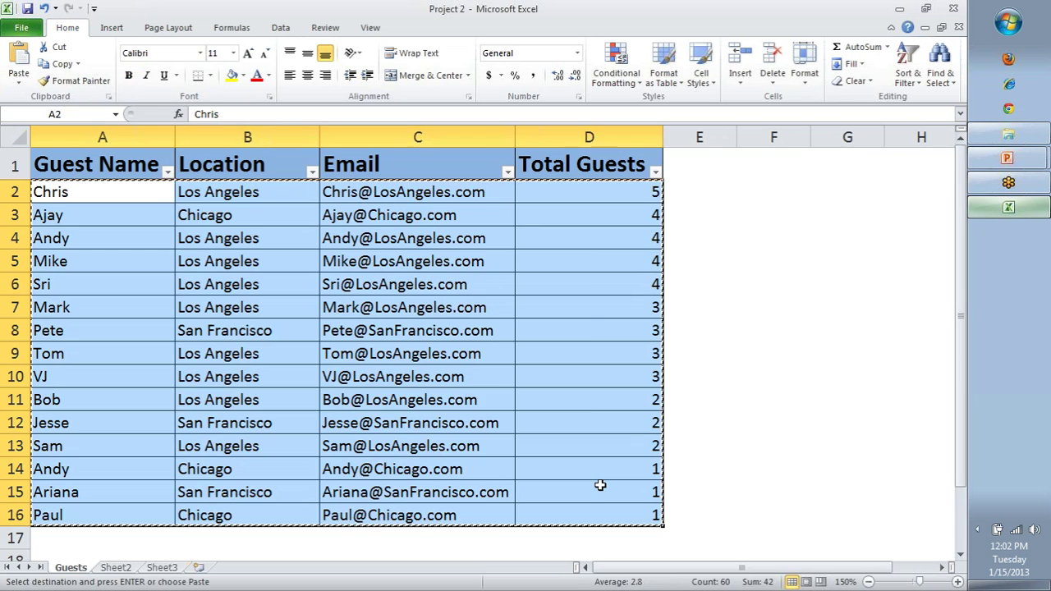
pyautogui.scroll(-1, 558, 491)
pyautogui.click(99, 457)
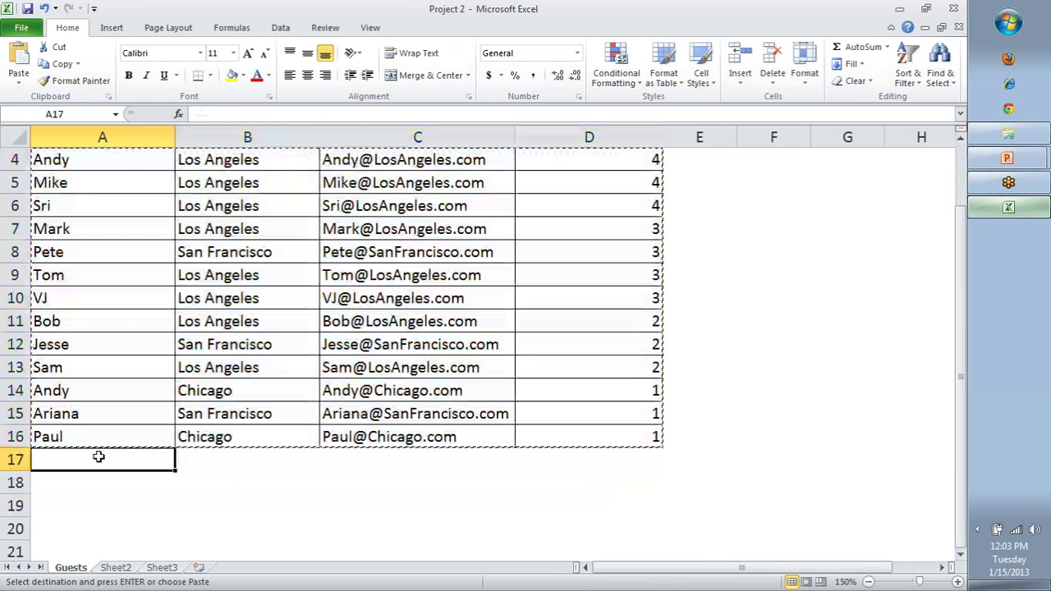
pyautogui.hotkey('ctrl', 'v')
pyautogui.scroll(-5, 485, 475)
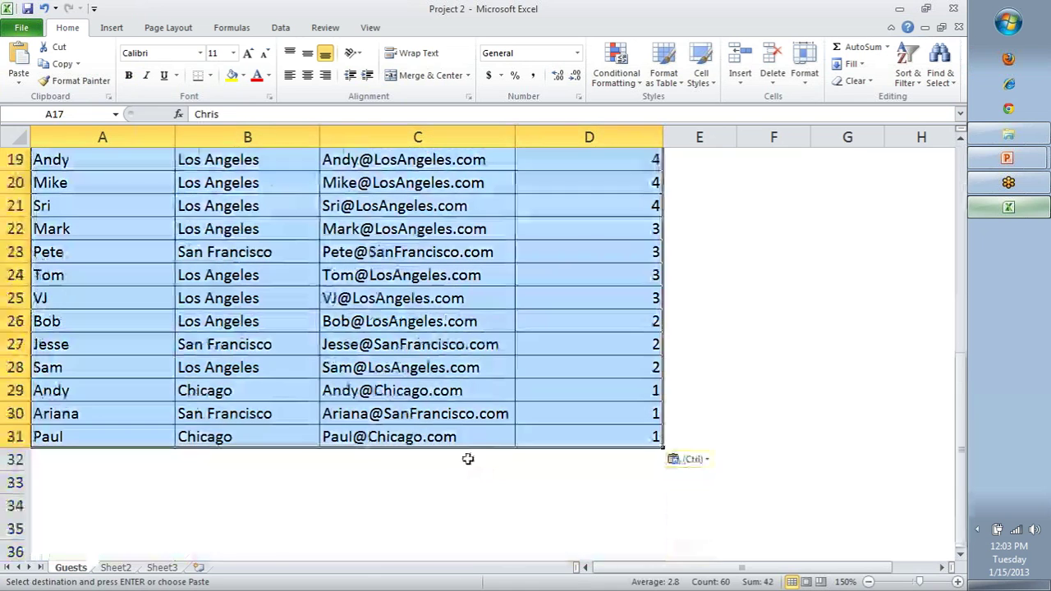
pyautogui.click(763, 418)
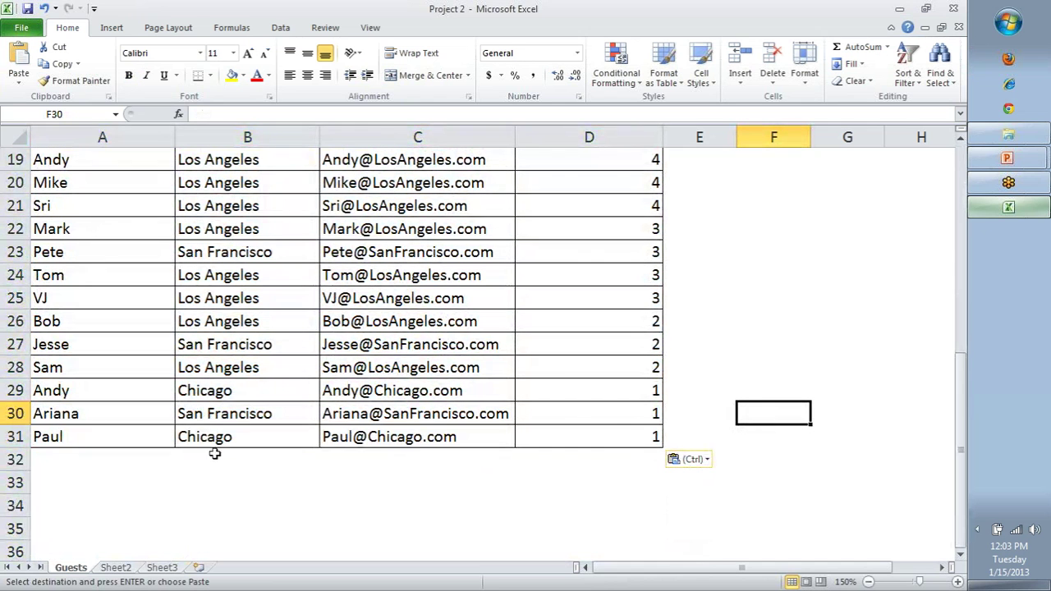
# Review the lengthened guest list down to its last row, checking the column headings in row 1 against the lower entries.
pyautogui.scroll(1, 680, 561)
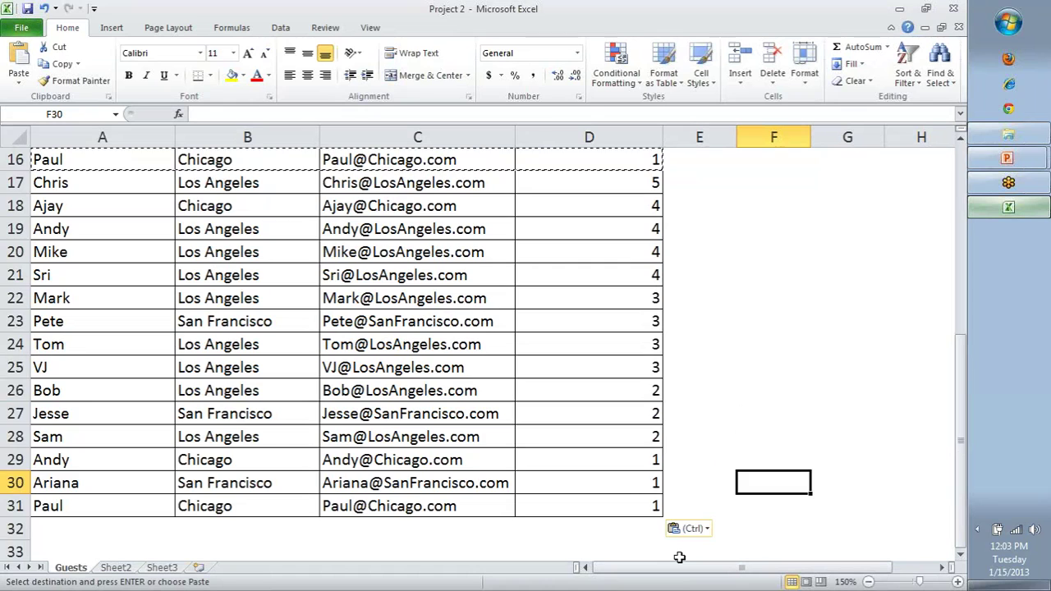
pyautogui.scroll(5, 677, 557)
pyautogui.scroll(-8, 663, 530)
pyautogui.scroll(8, 660, 518)
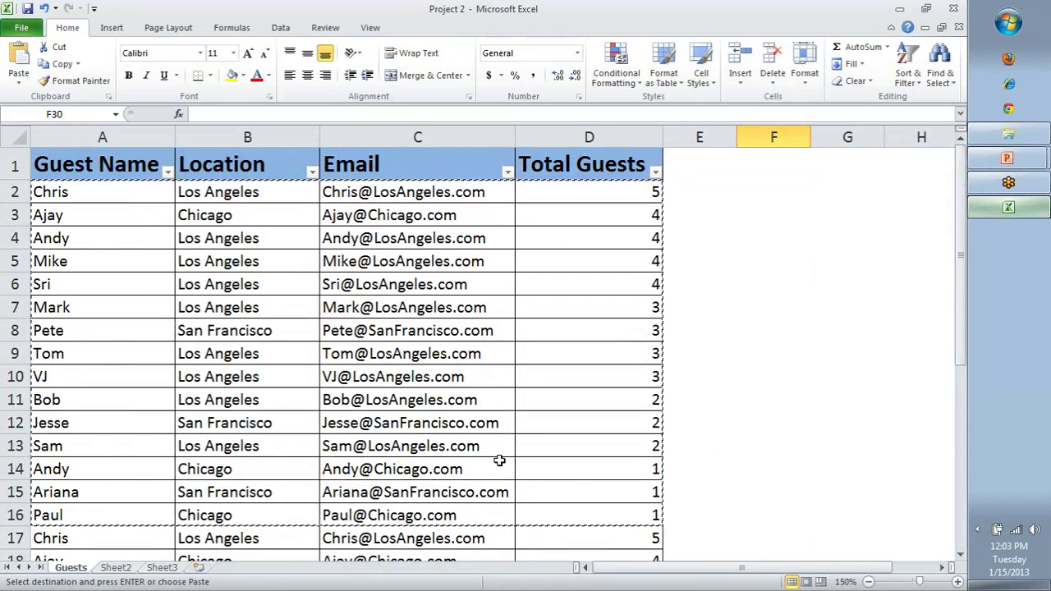
pyautogui.scroll(-1, 499, 460)
pyautogui.scroll(-5, 498, 460)
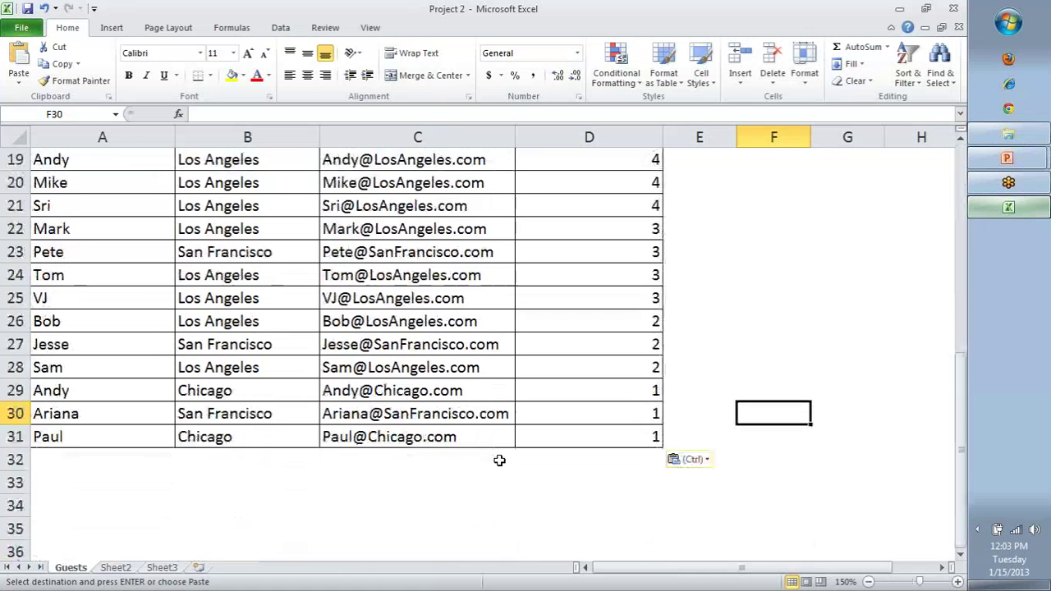
pyautogui.scroll(6, 95, 391)
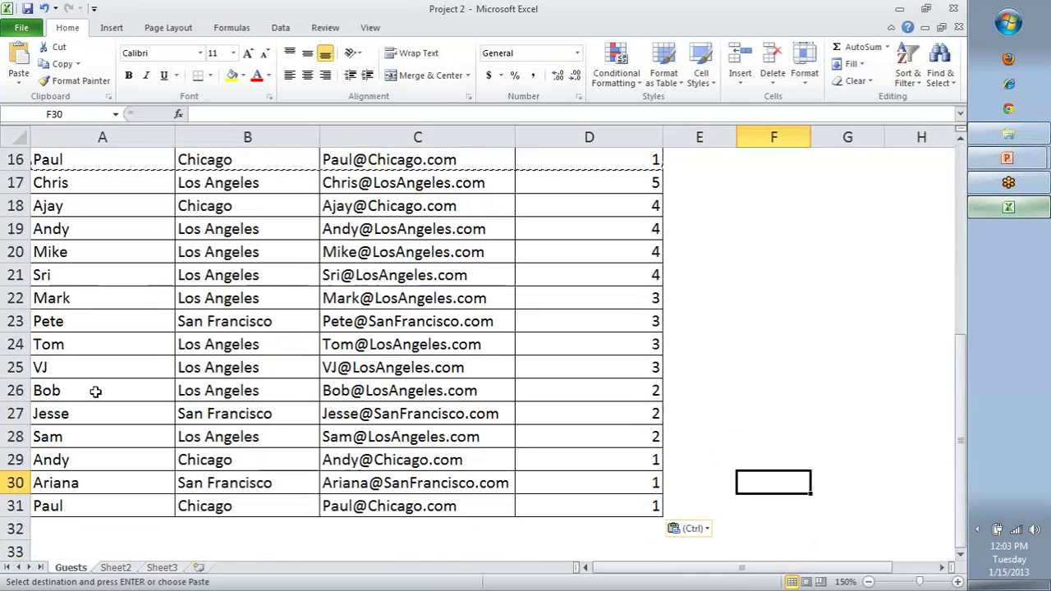
pyautogui.click(102, 164)
pyautogui.click(239, 165)
pyautogui.click(362, 165)
pyautogui.click(580, 159)
pyautogui.scroll(-1, 575, 190)
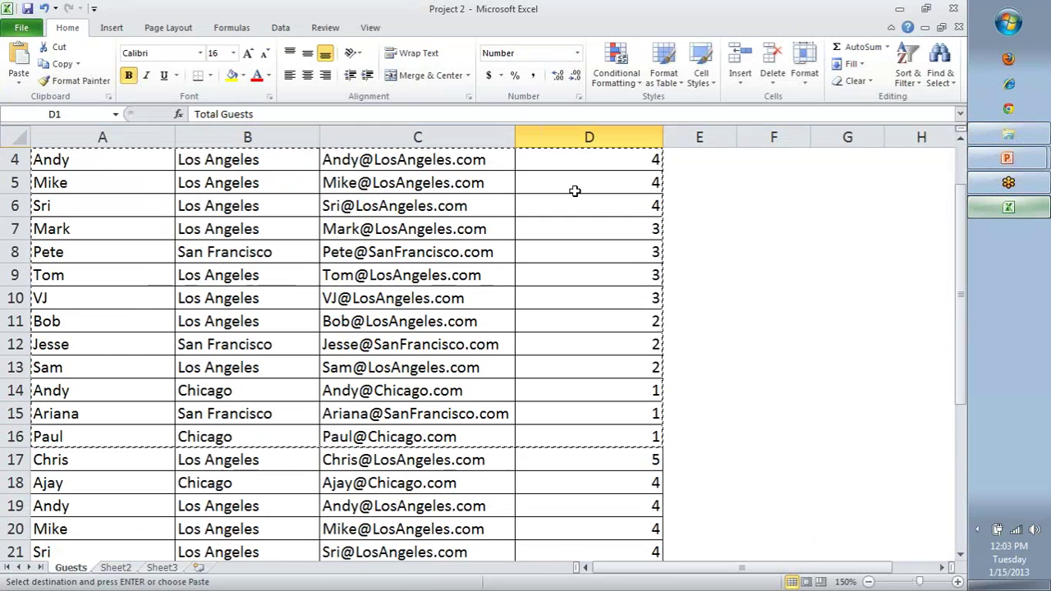
pyautogui.scroll(-2, 575, 191)
pyautogui.scroll(-3, 575, 190)
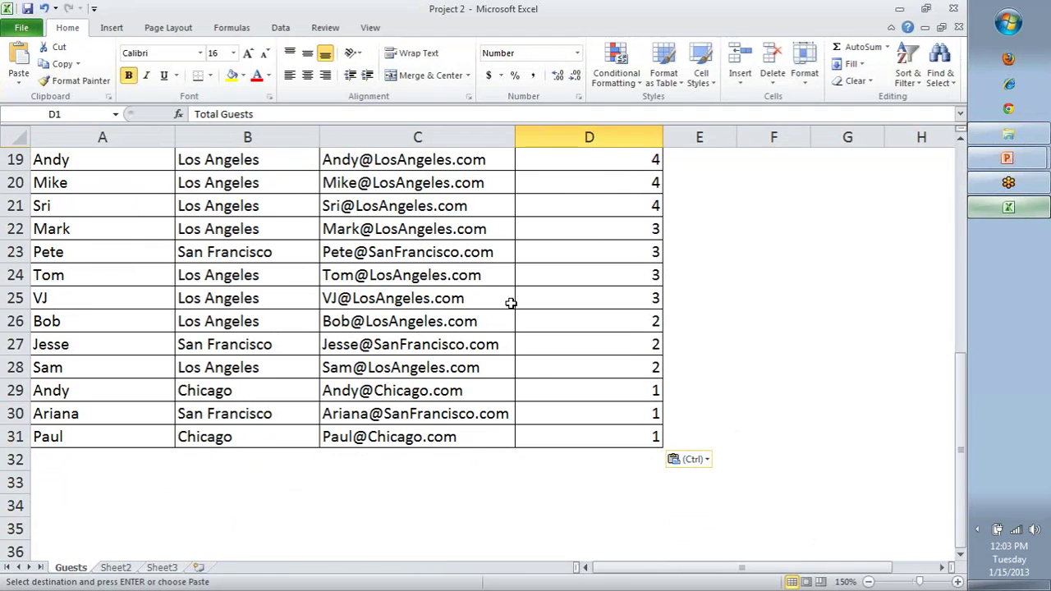
pyautogui.scroll(6, 509, 301)
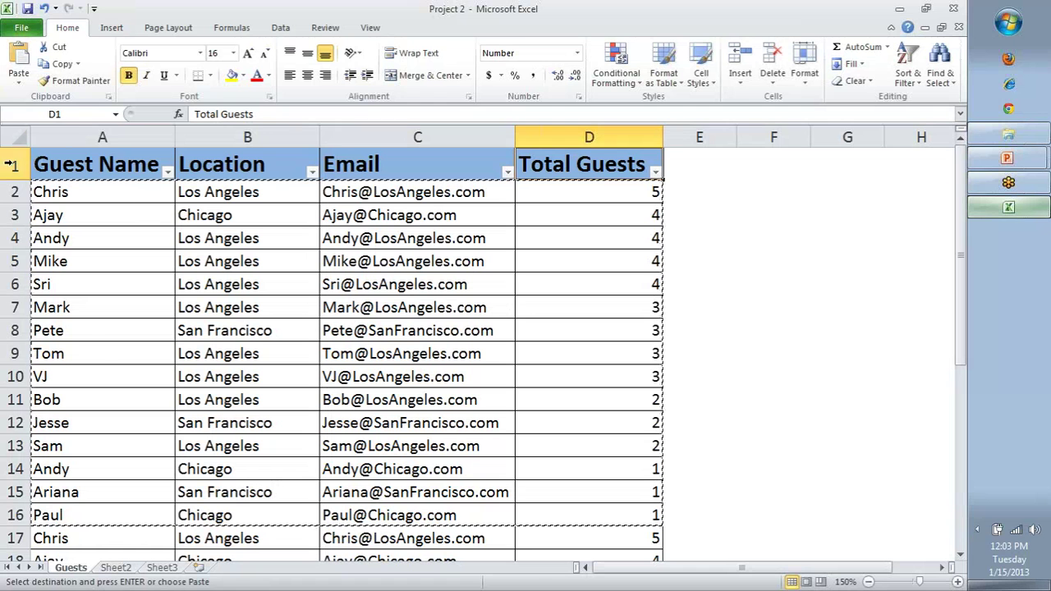
# Try to keep header row 1 in view by selecting it and applying Freeze Panes based on the current selection.
pyautogui.click(10, 165)
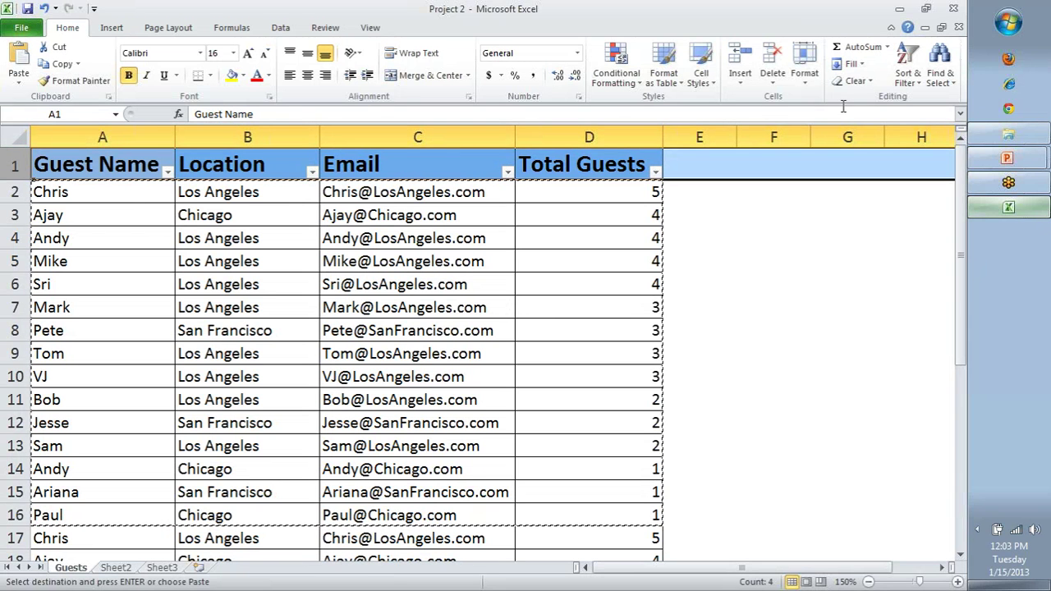
pyautogui.click(974, 29)
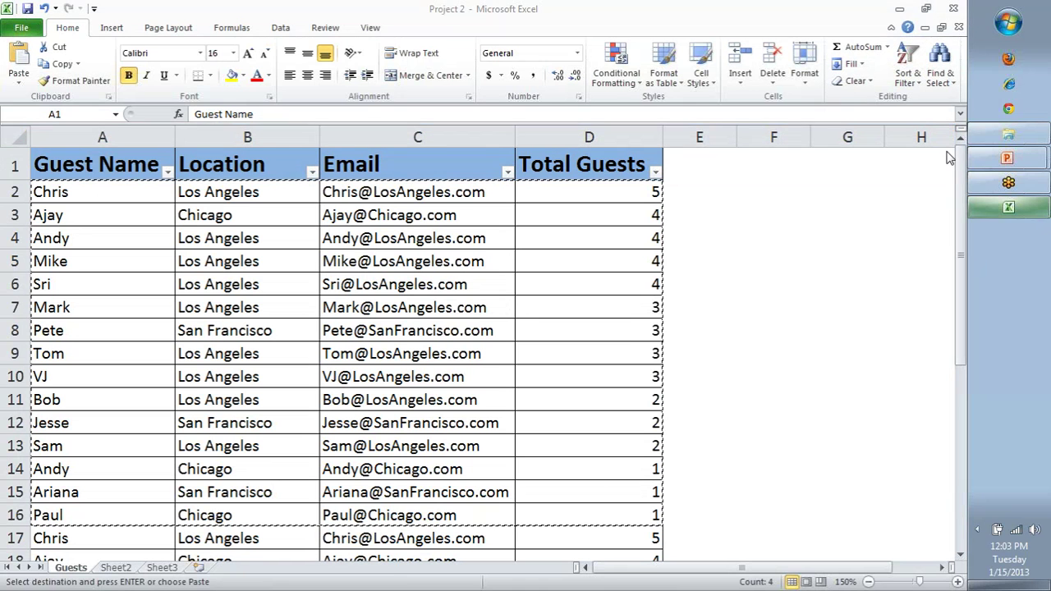
pyautogui.rightClick(380, 162)
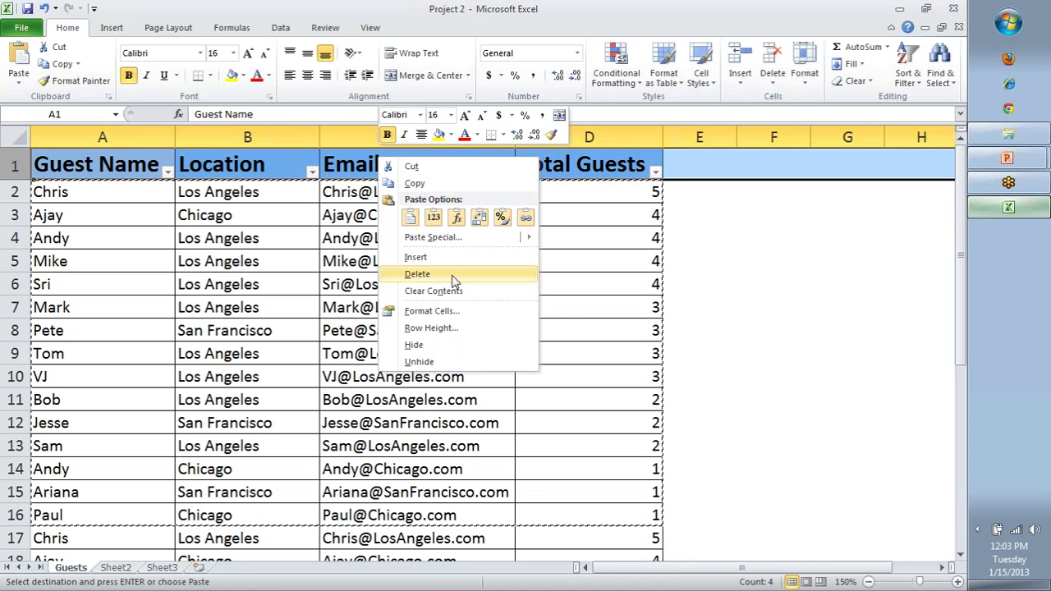
pyautogui.click(370, 30)
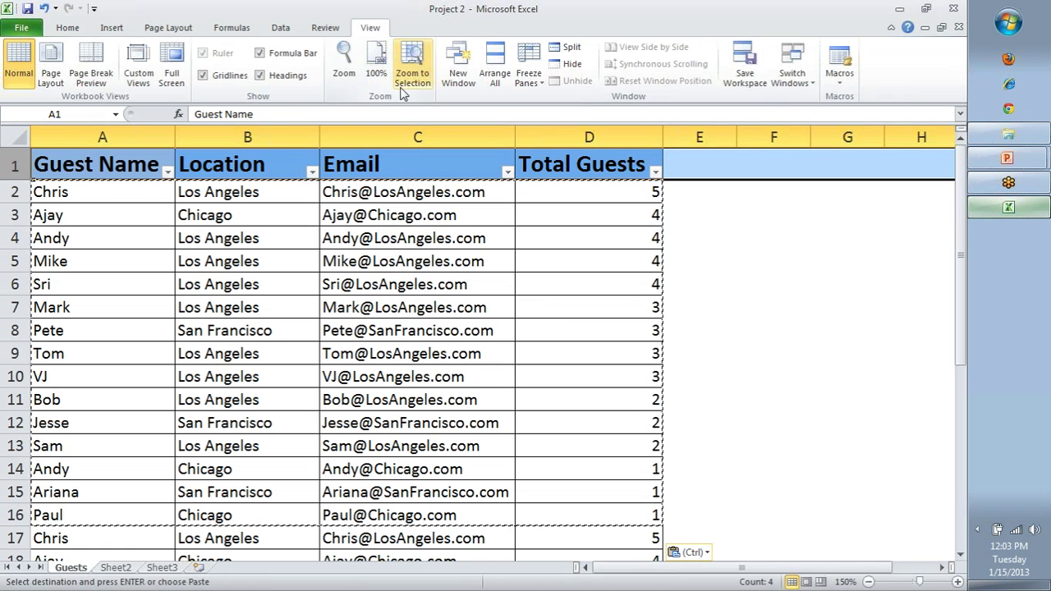
pyautogui.click(538, 75)
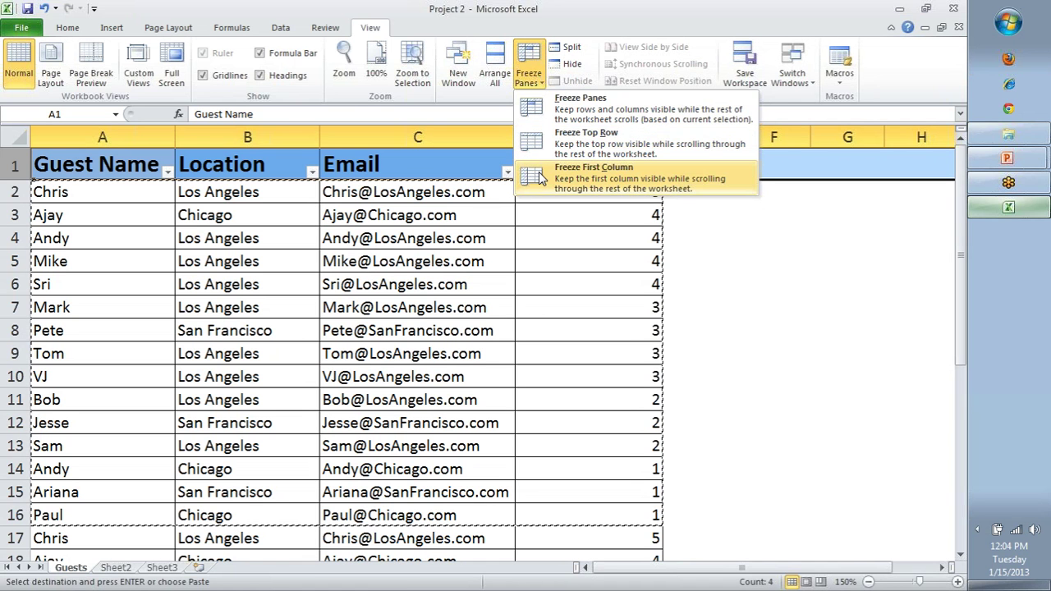
pyautogui.click(551, 119)
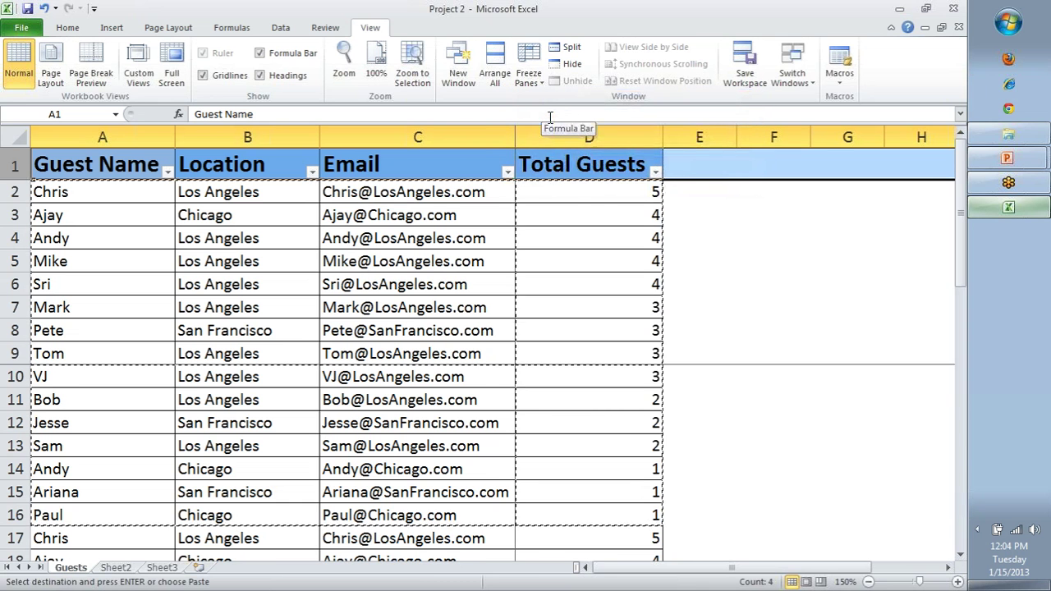
pyautogui.scroll(-6, 579, 210)
pyautogui.scroll(-7, 579, 210)
pyautogui.scroll(13, 573, 204)
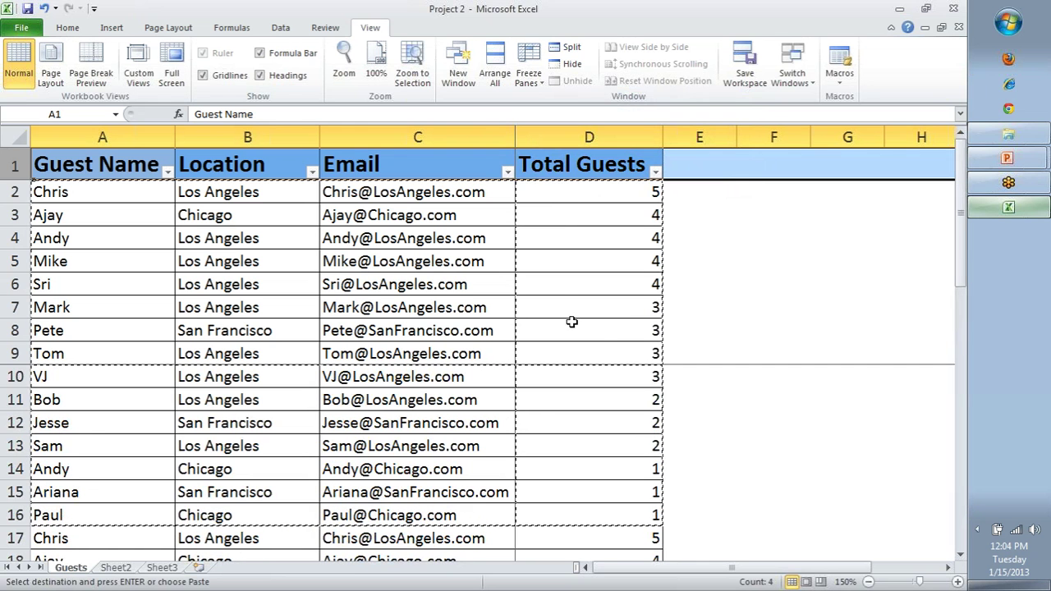
# Undo the pasting of the duplicate guest rows and redo it.
pyautogui.click(617, 362)
pyautogui.click(17, 354)
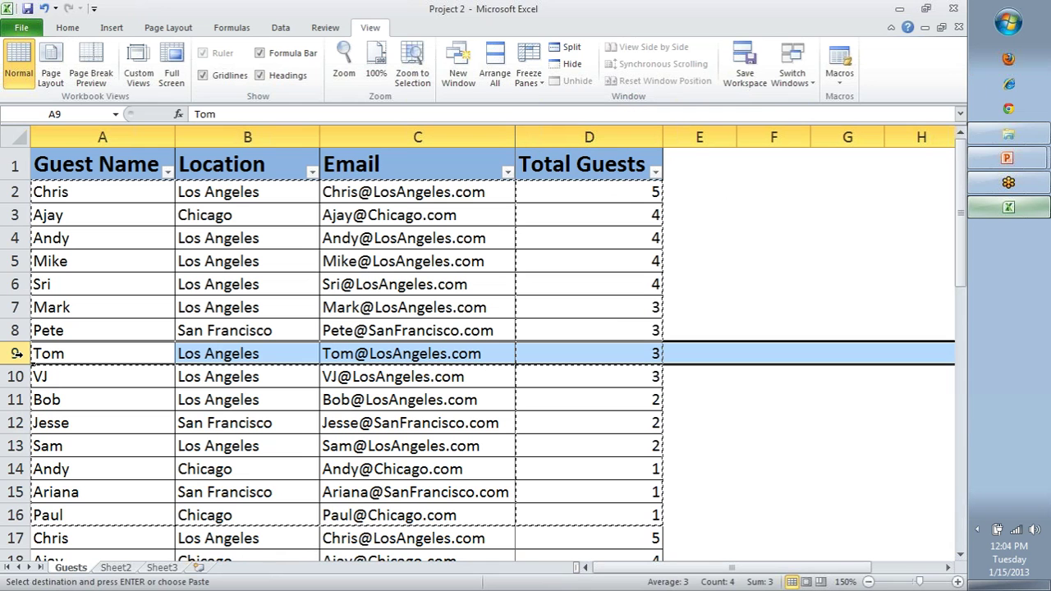
pyautogui.hotkey('ctrl', 'z')
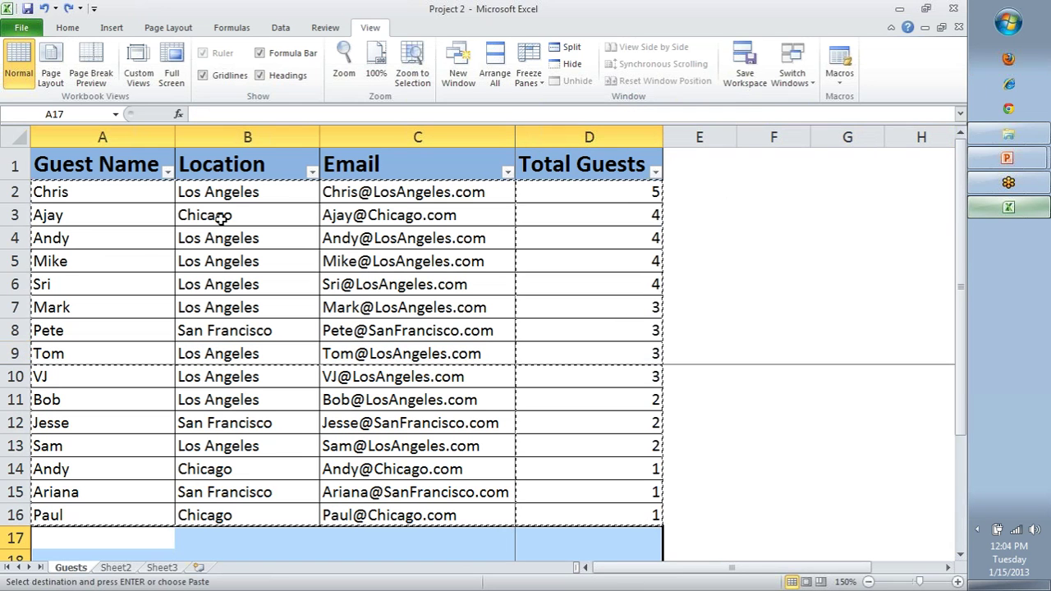
pyautogui.click(15, 166)
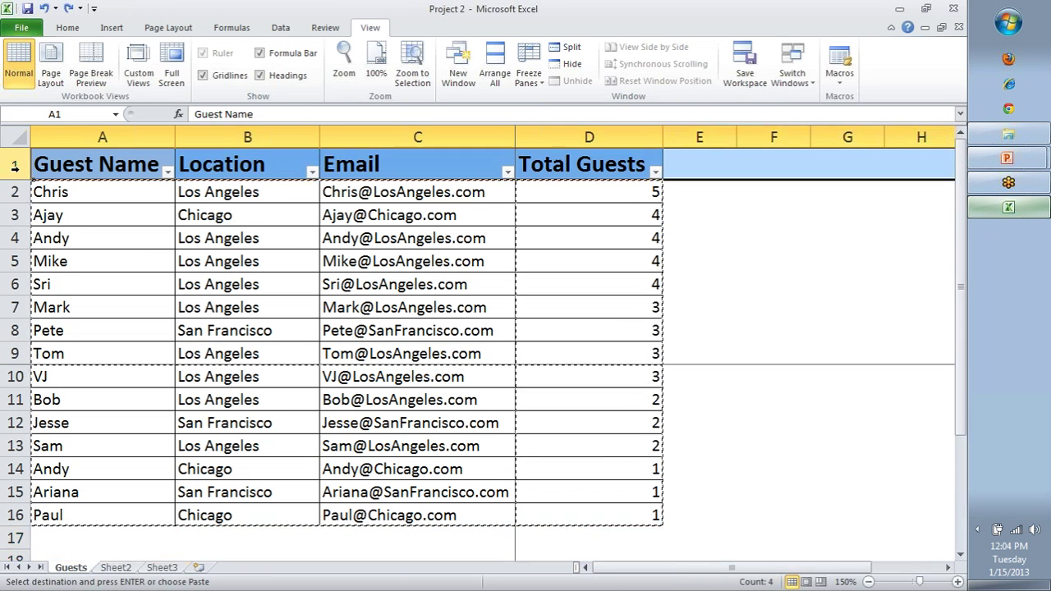
pyautogui.press('Escape')
pyautogui.click(125, 212)
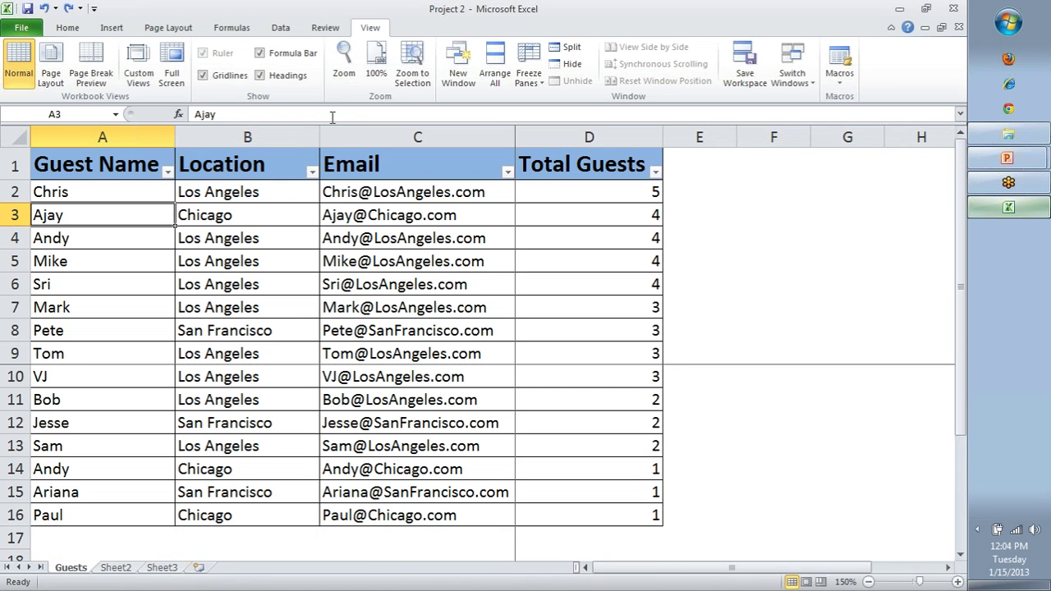
pyautogui.hotkey('ctrl', 'y')
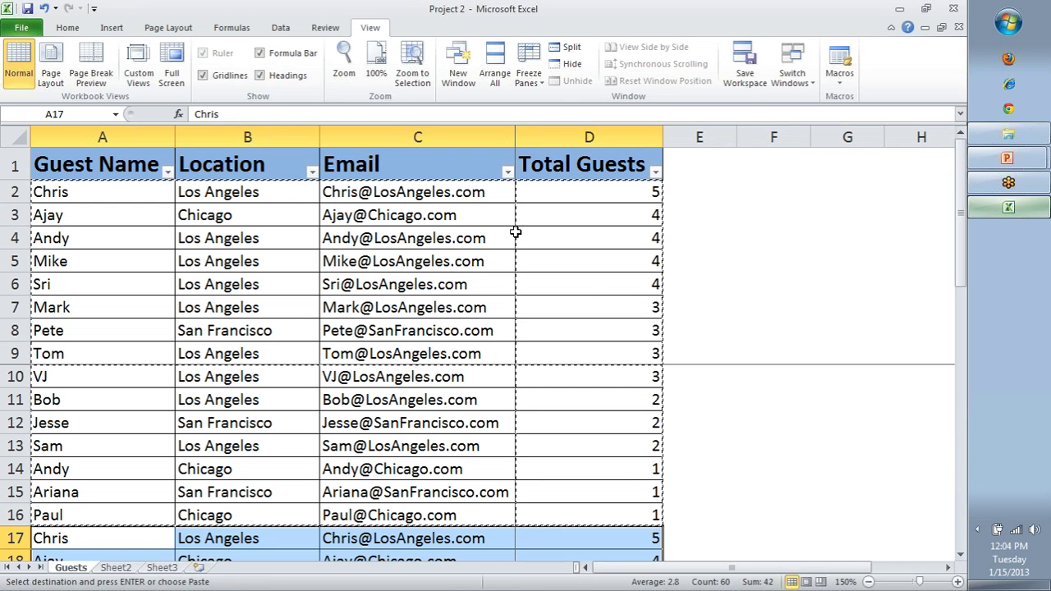
# Unfreeze the worksheet panes and clear the copy outline around the guest entries.
pyautogui.click(540, 73)
pyautogui.click(575, 119)
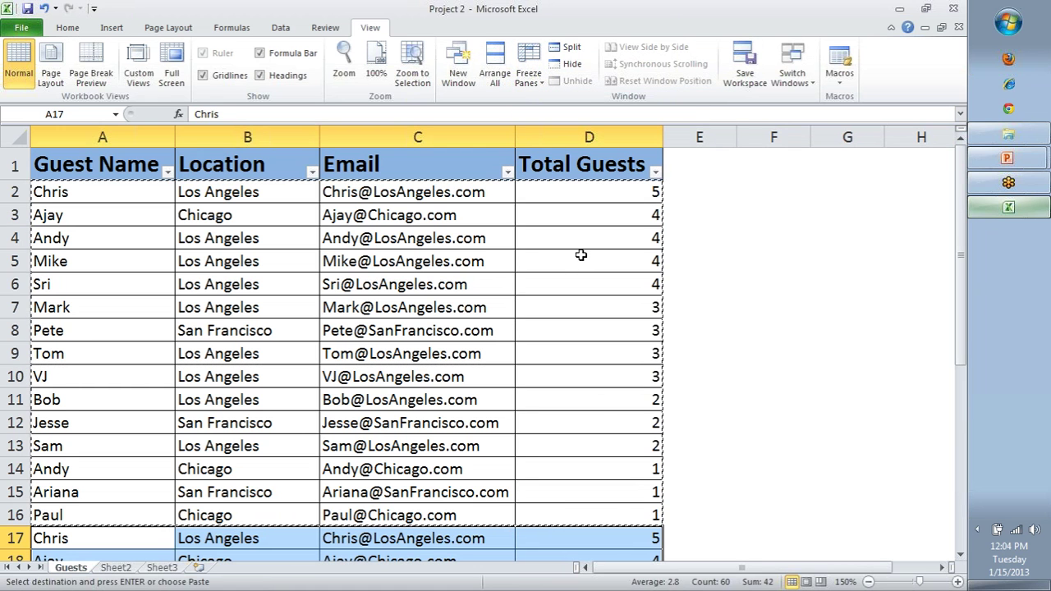
pyautogui.click(700, 241)
pyautogui.press('Escape')
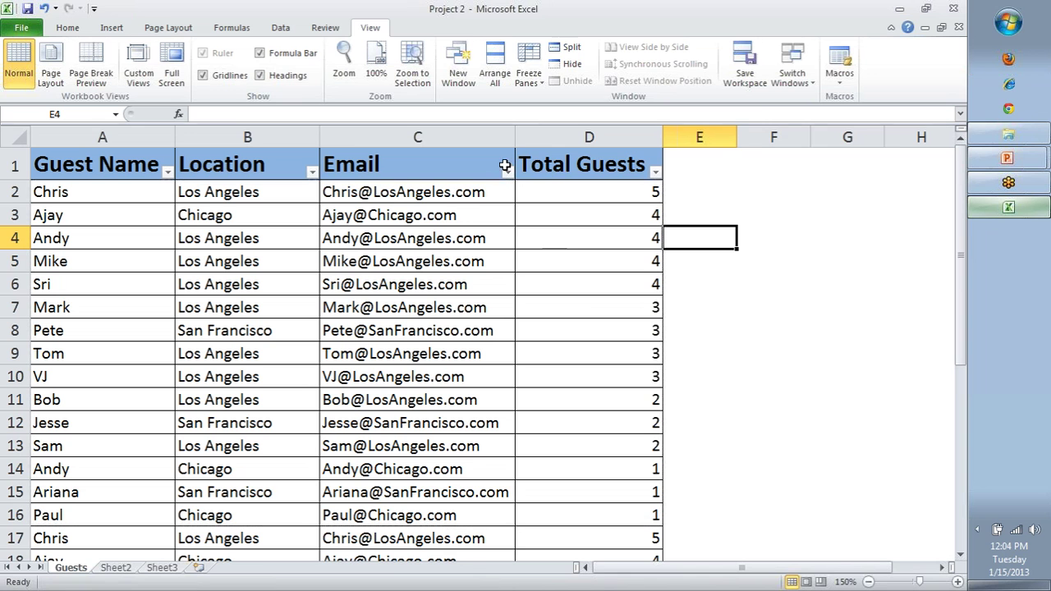
# Freeze the top row of the Guests sheet and check the headings against the lower rows.
pyautogui.click(529, 74)
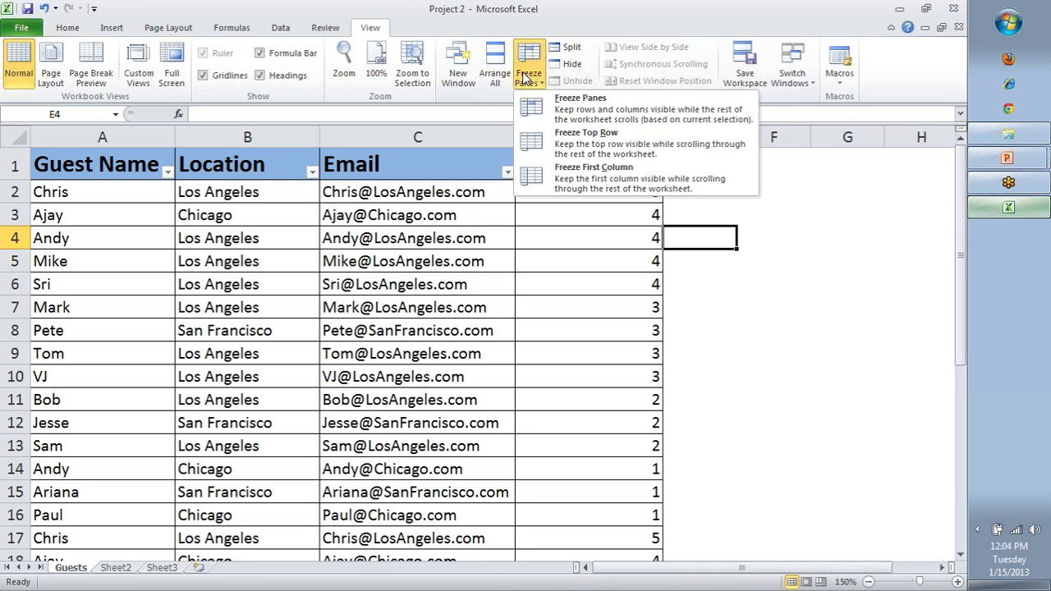
pyautogui.click(573, 145)
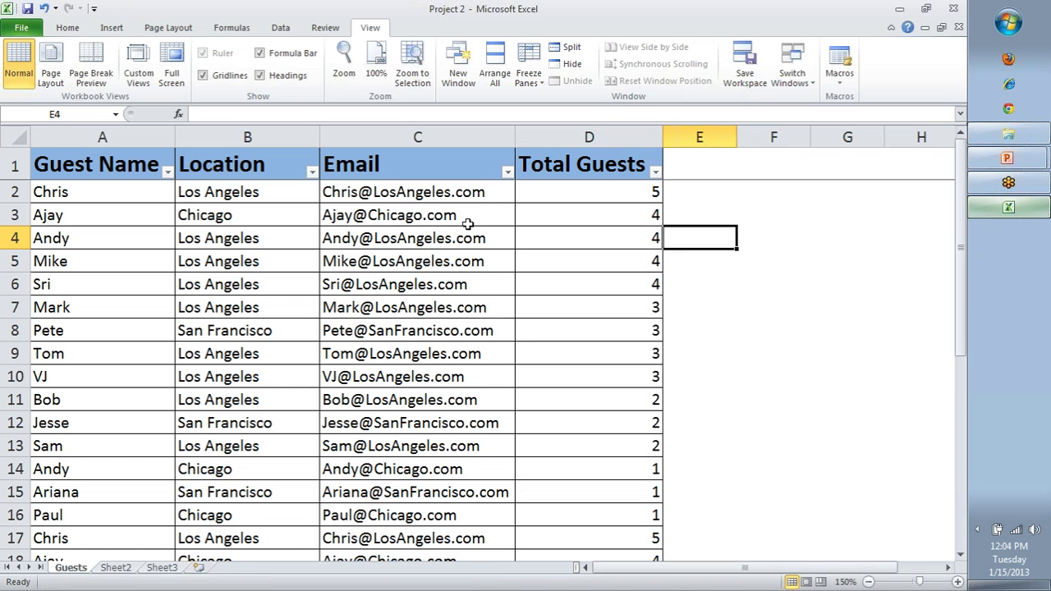
pyautogui.scroll(-12, 470, 220)
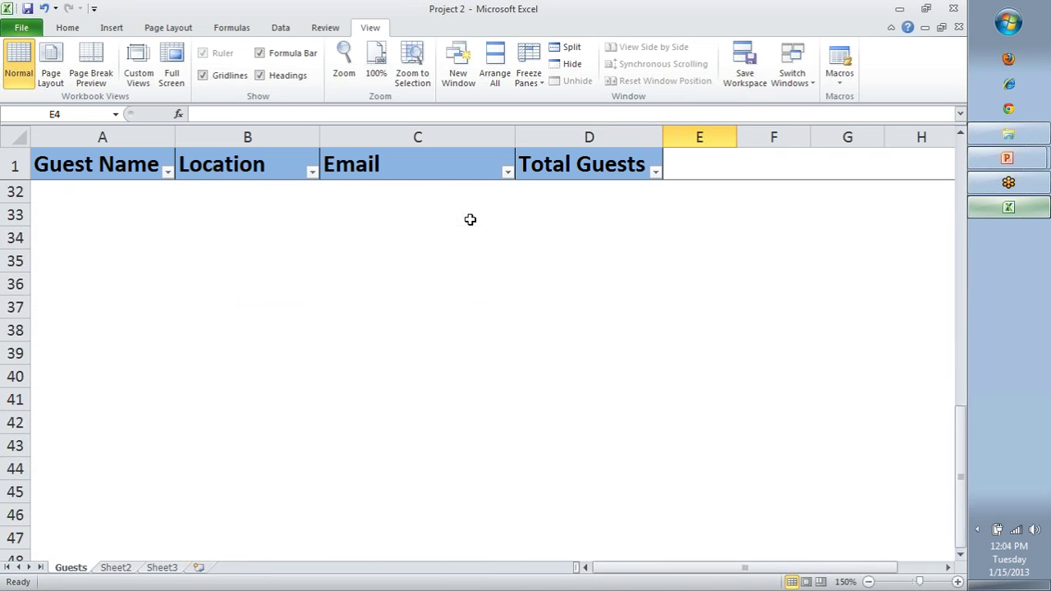
pyautogui.scroll(8, 469, 219)
pyautogui.click(95, 161)
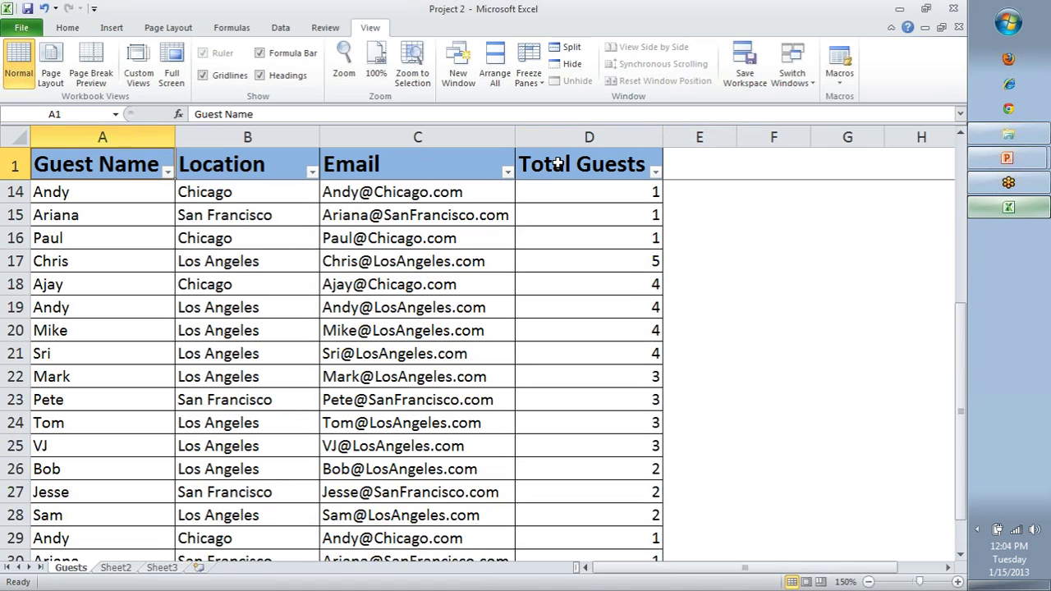
# Select column A and freeze the first column of the Guests sheet.
pyautogui.click(529, 65)
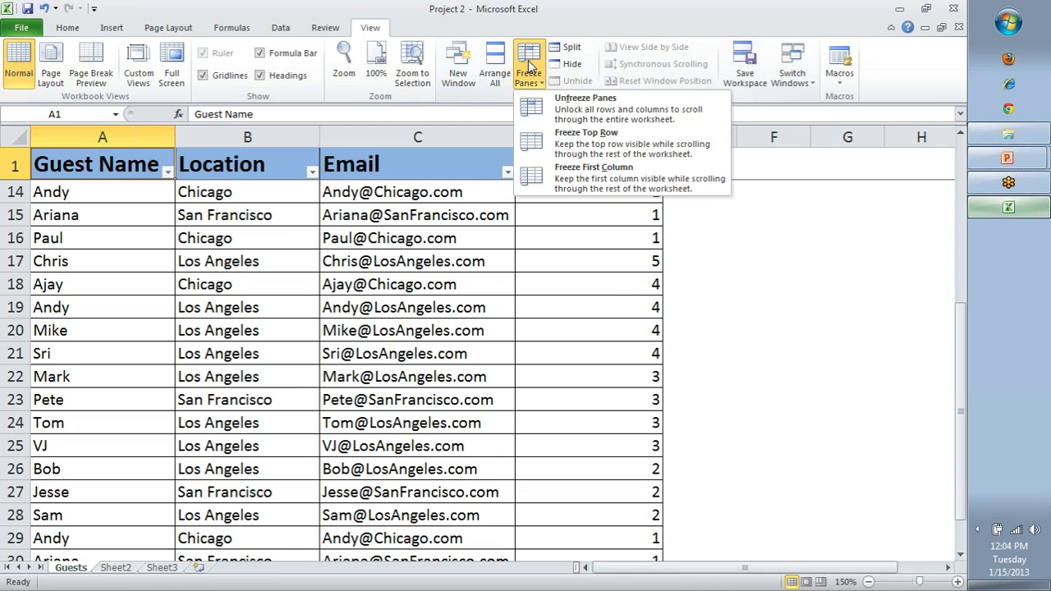
pyautogui.click(19, 166)
pyautogui.click(17, 166)
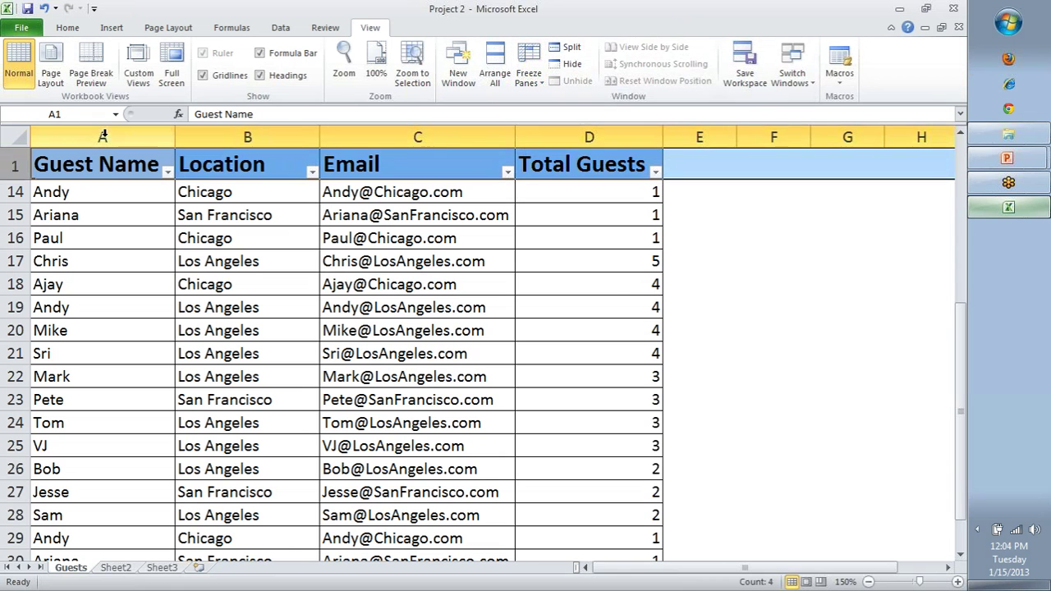
pyautogui.click(104, 135)
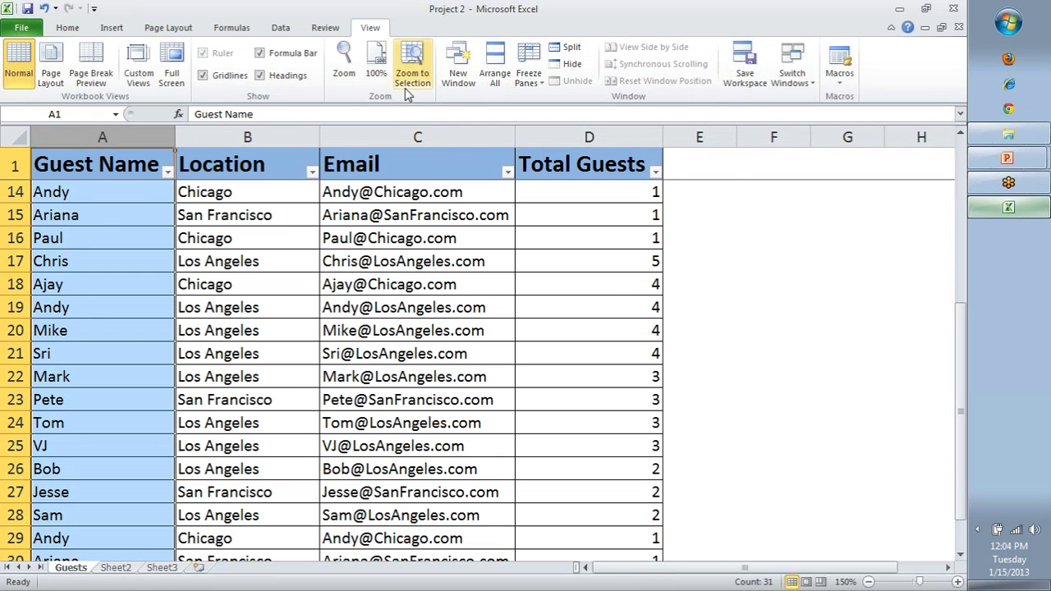
pyautogui.click(529, 67)
pyautogui.click(581, 178)
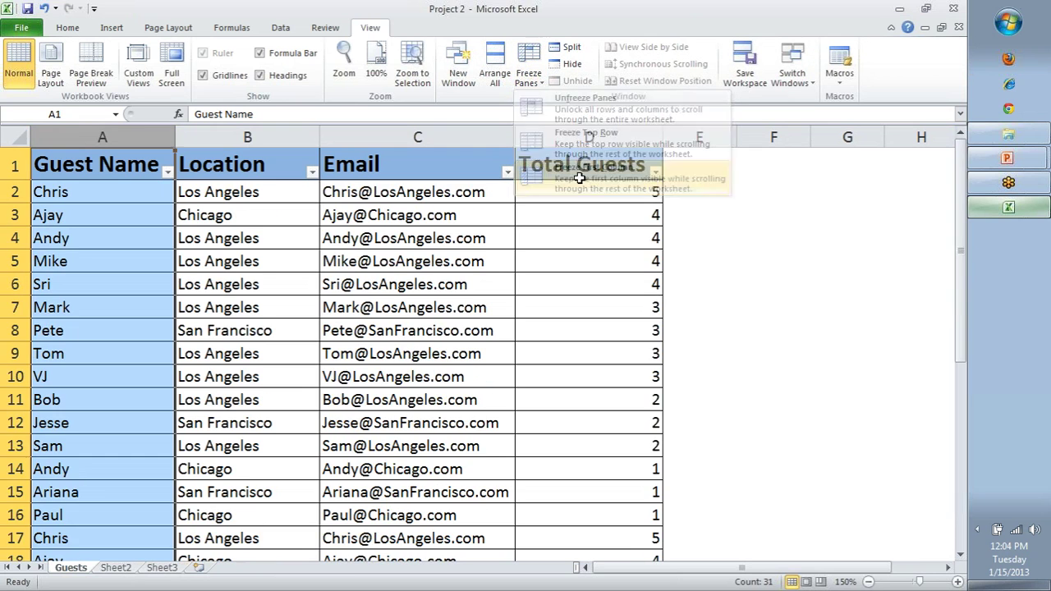
# Copy the Location, Email and Total Guests columns (B to D) and paste them starting at column E.
pyautogui.scroll(-9, 474, 311)
pyautogui.scroll(9, 471, 311)
pyautogui.scroll(-9, 472, 311)
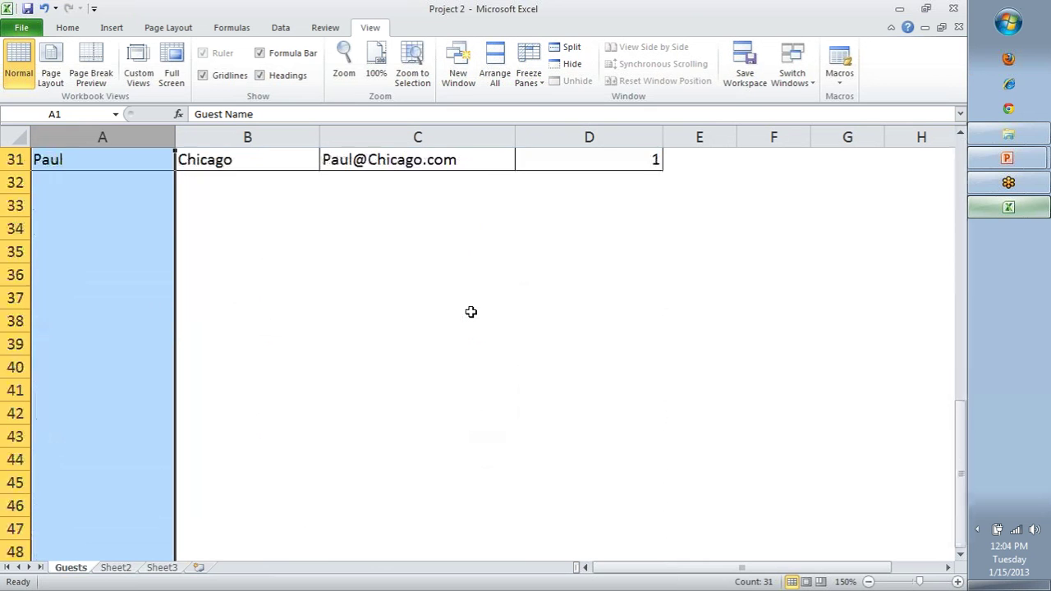
pyautogui.scroll(9, 471, 311)
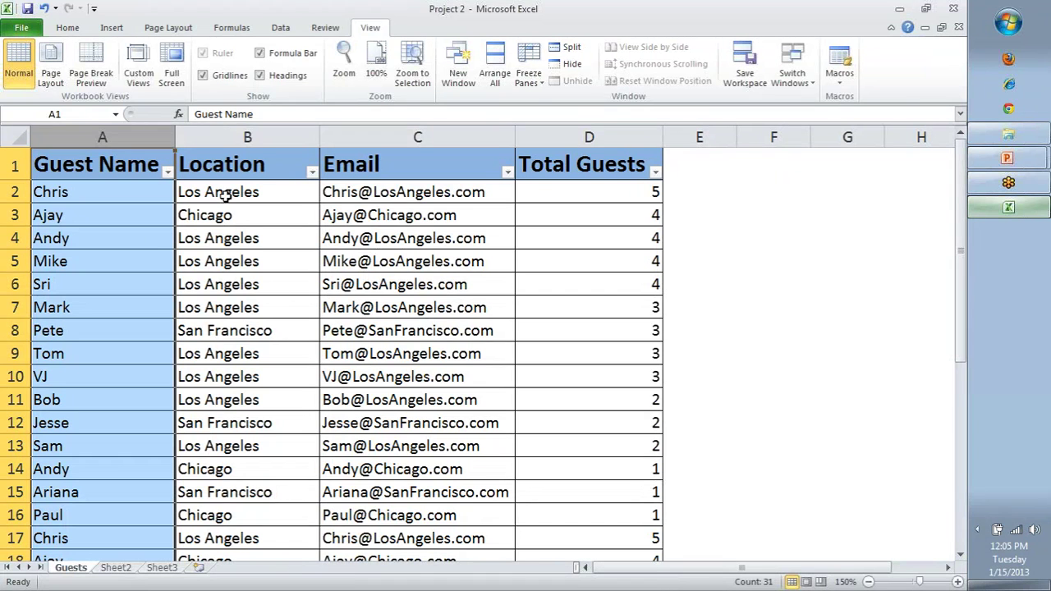
pyautogui.moveTo(254, 136); pyautogui.dragTo(558, 136)
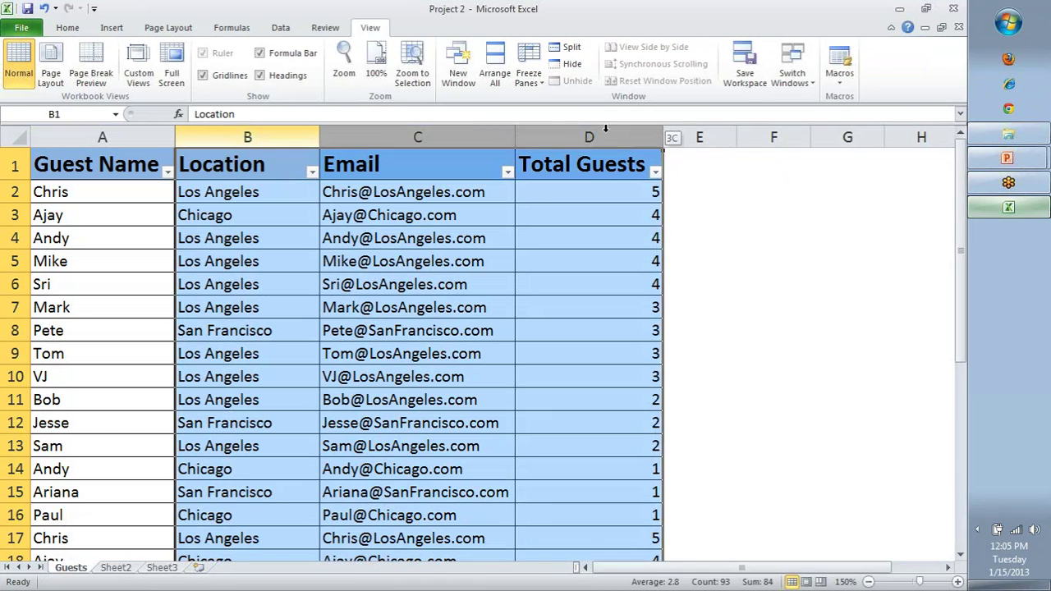
pyautogui.hotkey('ctrl', 'c')
pyautogui.click(682, 137)
pyautogui.hotkey('ctrl', 'v')
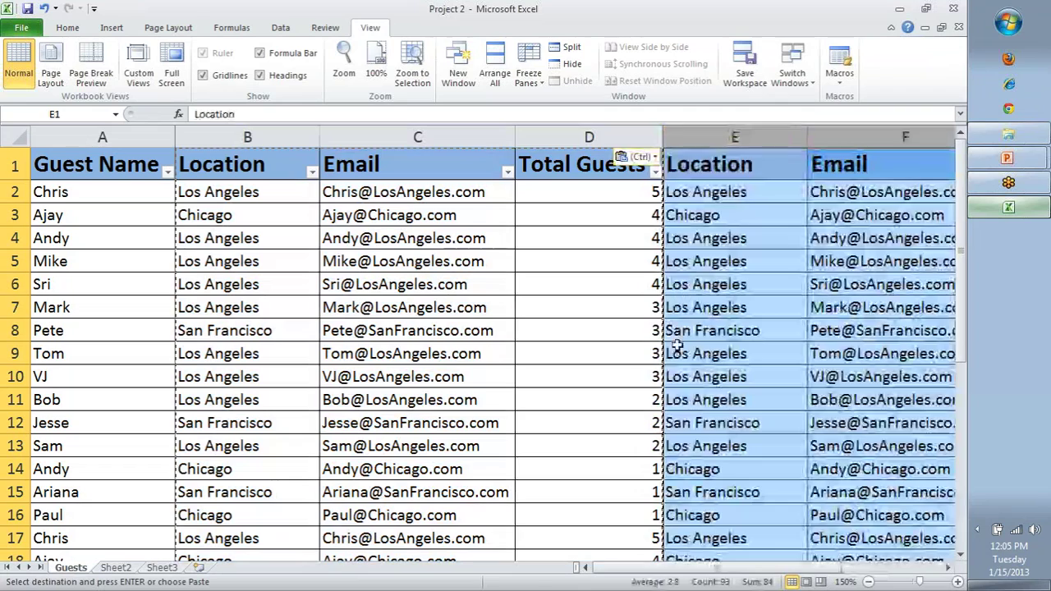
pyautogui.click(949, 567)
pyautogui.click(949, 568)
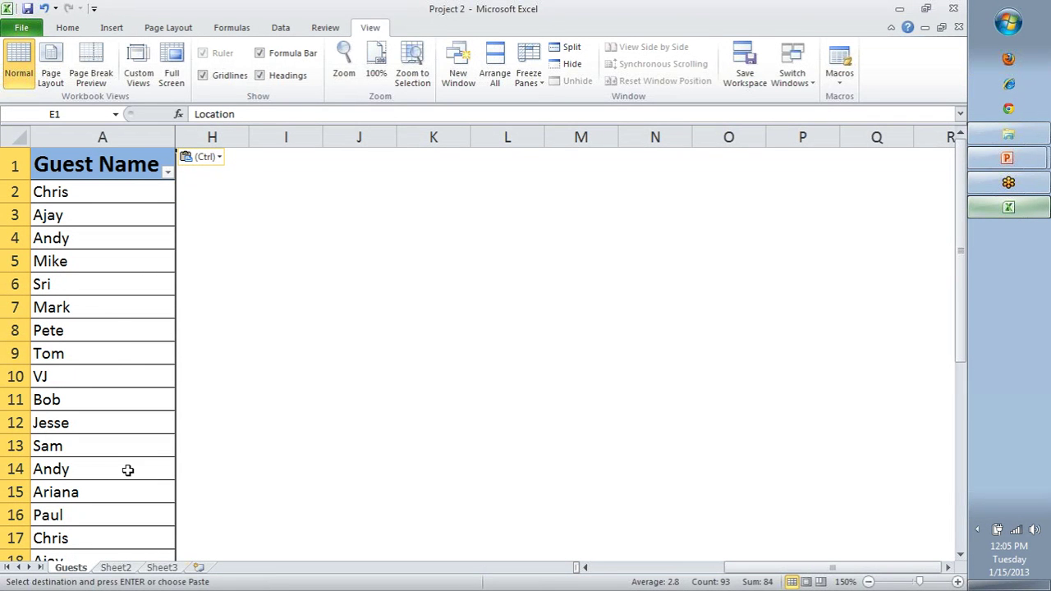
# Undo the pasting of the duplicate columns and guest rows and redo both.
pyautogui.hotkey('ctrl', 'z')
pyautogui.hotkey('ctrl', 'z')
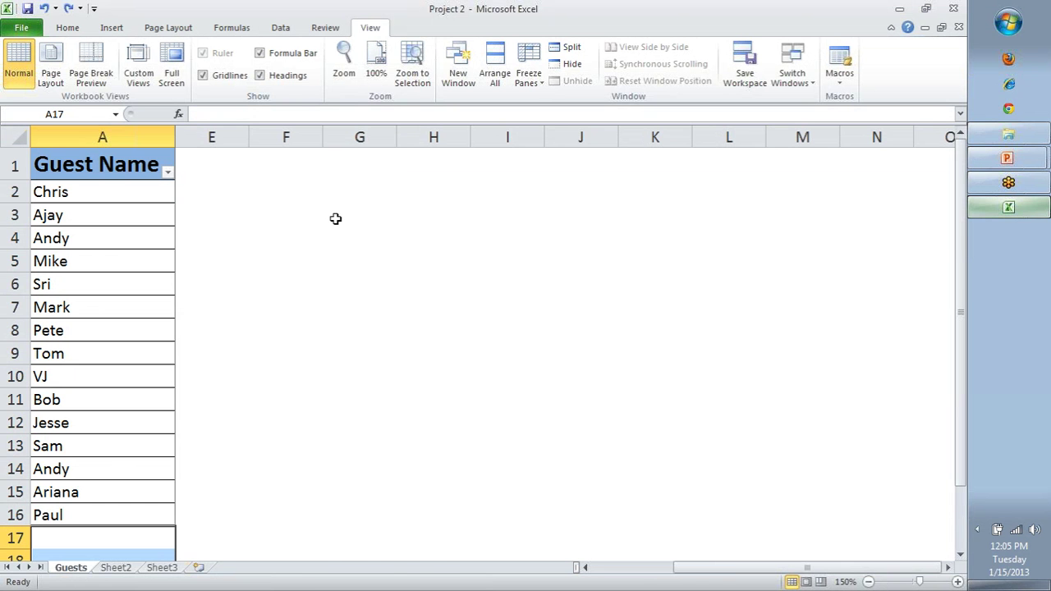
pyautogui.click(335, 218)
pyautogui.hotkey('ctrl', 'y')
pyautogui.hotkey('ctrl', 'y')
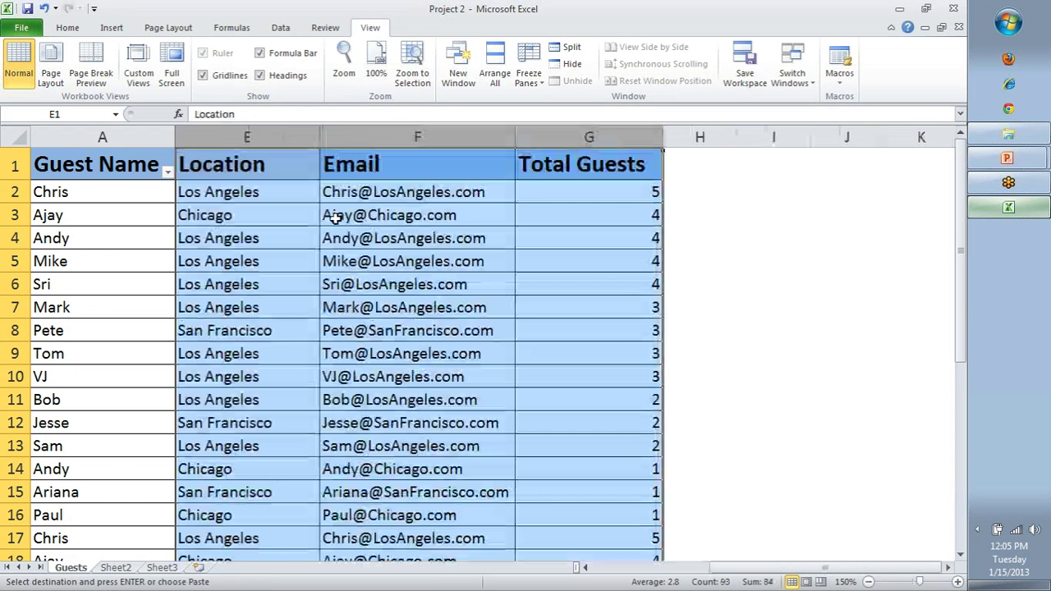
pyautogui.click(335, 219)
pyautogui.hscroll(-3, 549, 384)
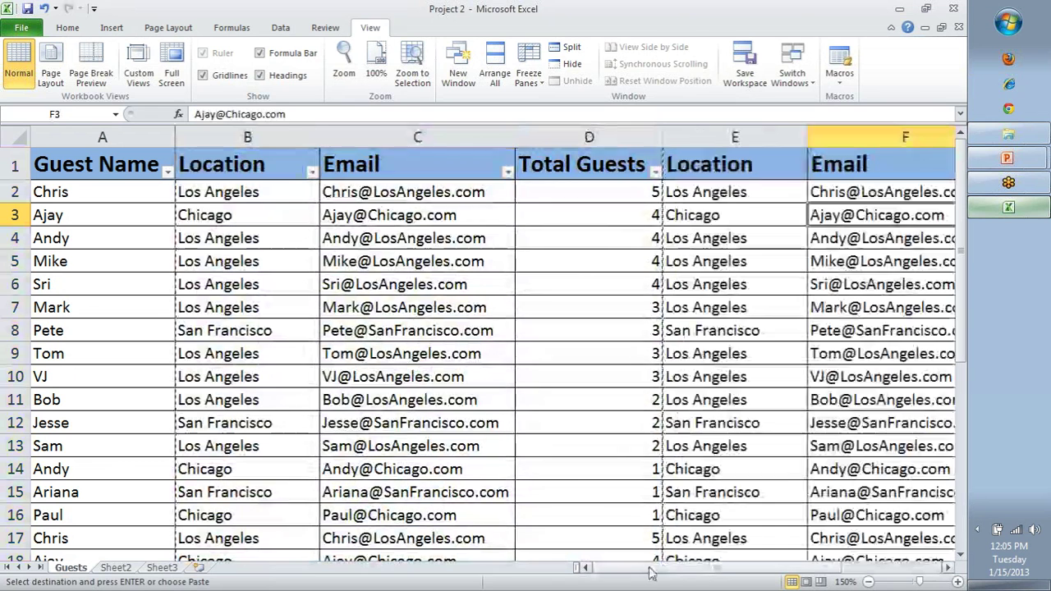
# Unfreeze the panes of the Guests sheet.
pyautogui.click(550, 384)
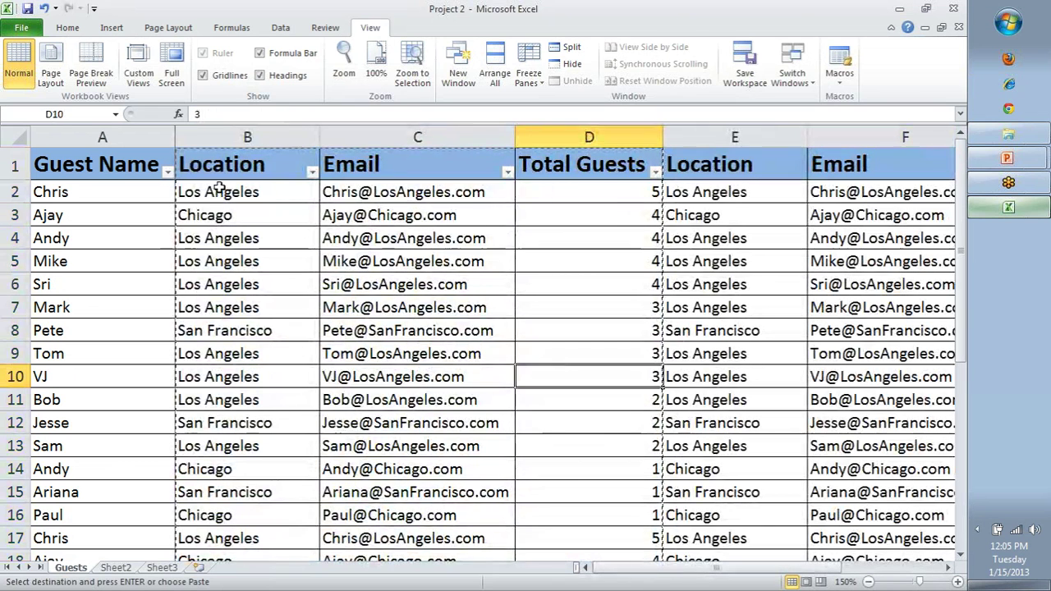
pyautogui.click(529, 72)
pyautogui.click(220, 212)
# Clear the copy outline and freeze the panes at cell B2 to lock the header row and first column.
pyautogui.click(228, 191)
pyautogui.press('Escape')
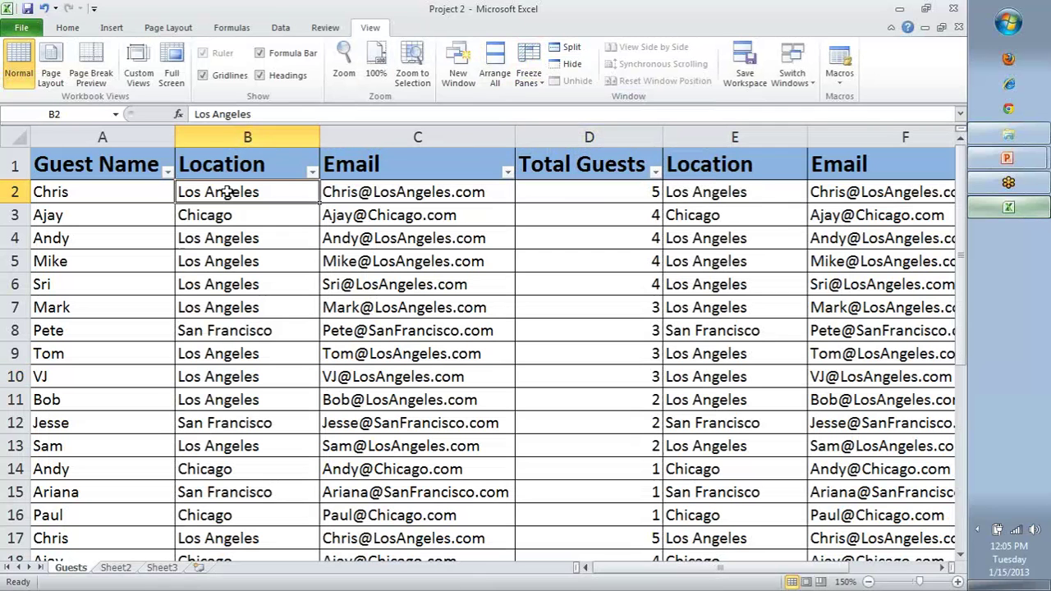
pyautogui.click(529, 73)
pyautogui.click(566, 107)
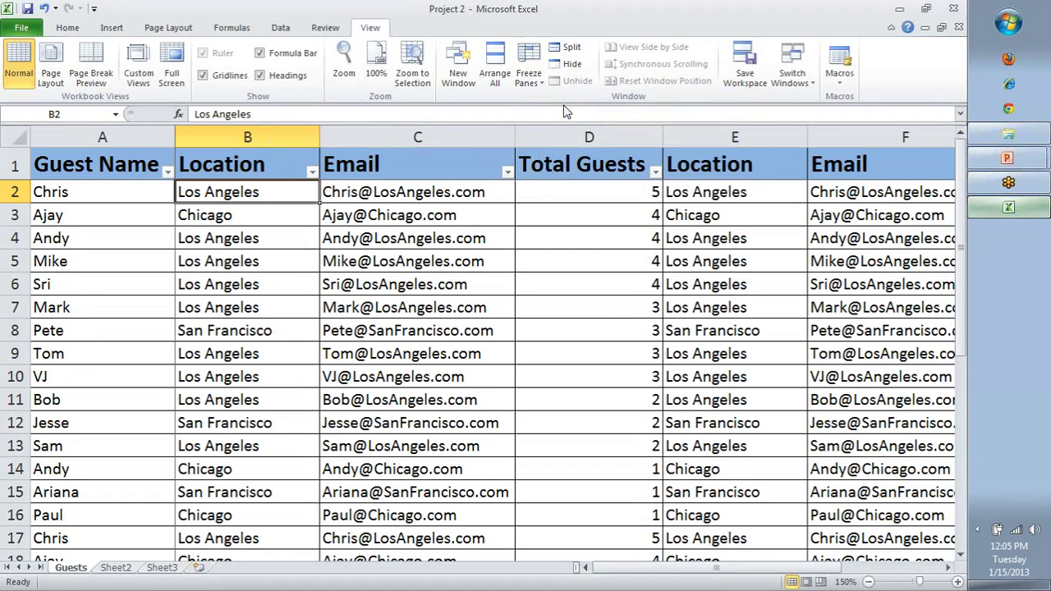
# Examine the frozen header row and Guest Name column against the lower rows and the far columns, finishing at cell B2.
pyautogui.scroll(-7, 430, 237)
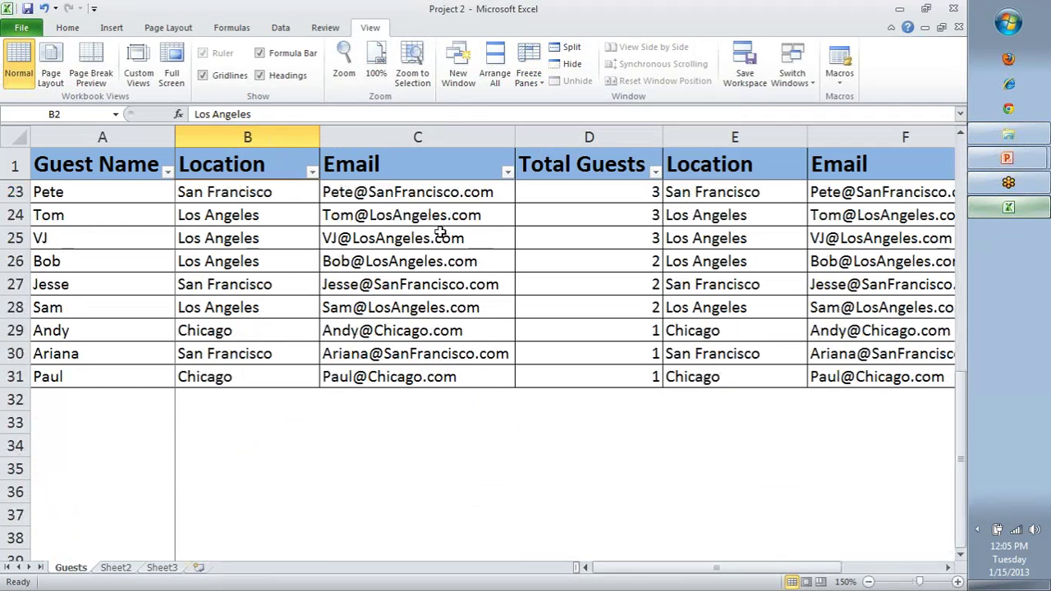
pyautogui.scroll(7, 444, 234)
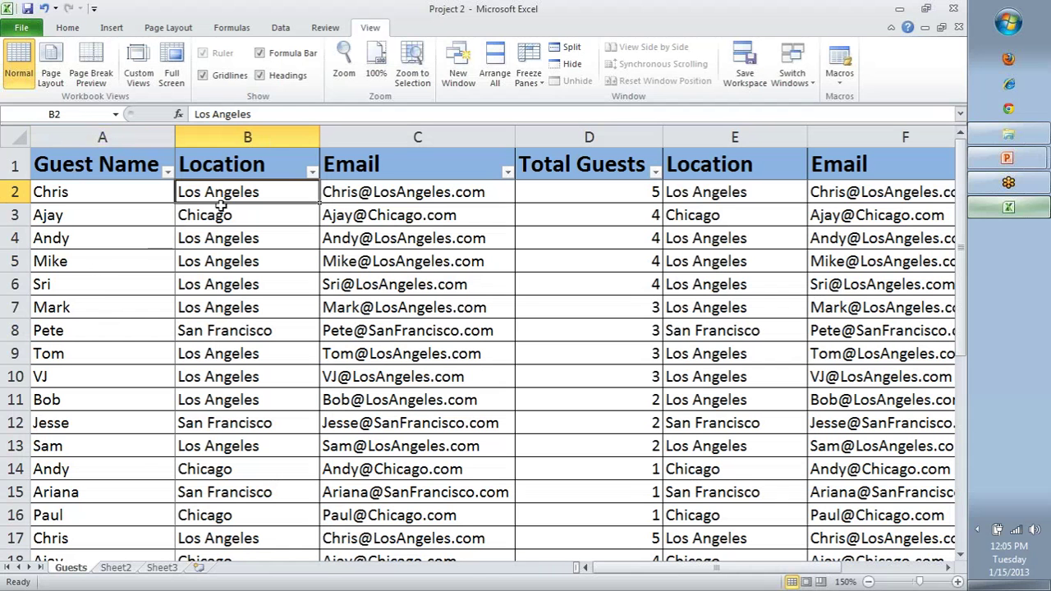
pyautogui.click(944, 568)
pyautogui.click(945, 568)
pyautogui.click(945, 568)
pyautogui.click(945, 567)
pyautogui.click(945, 567)
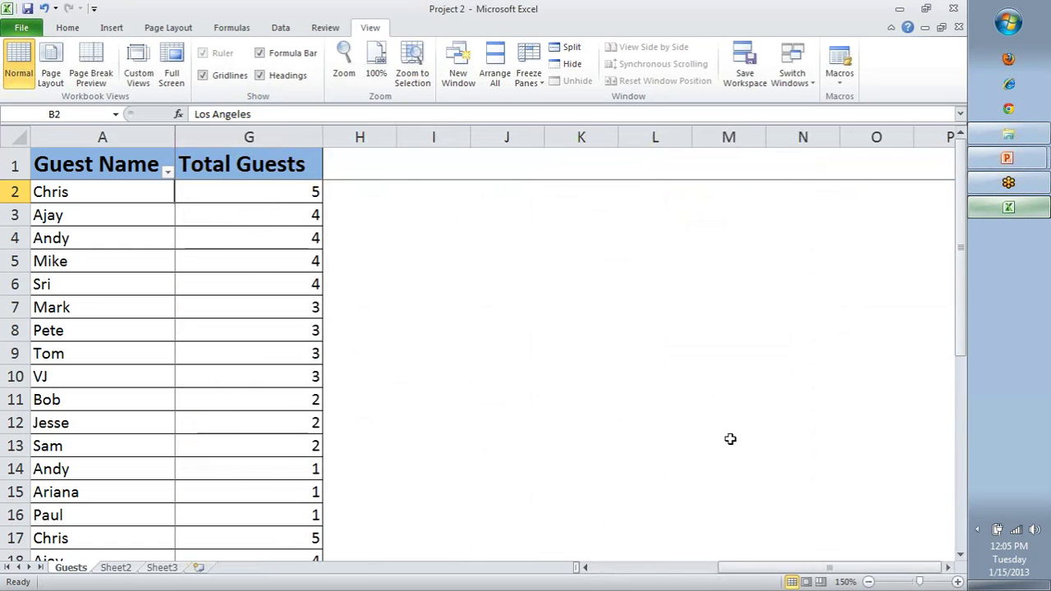
pyautogui.click(127, 152)
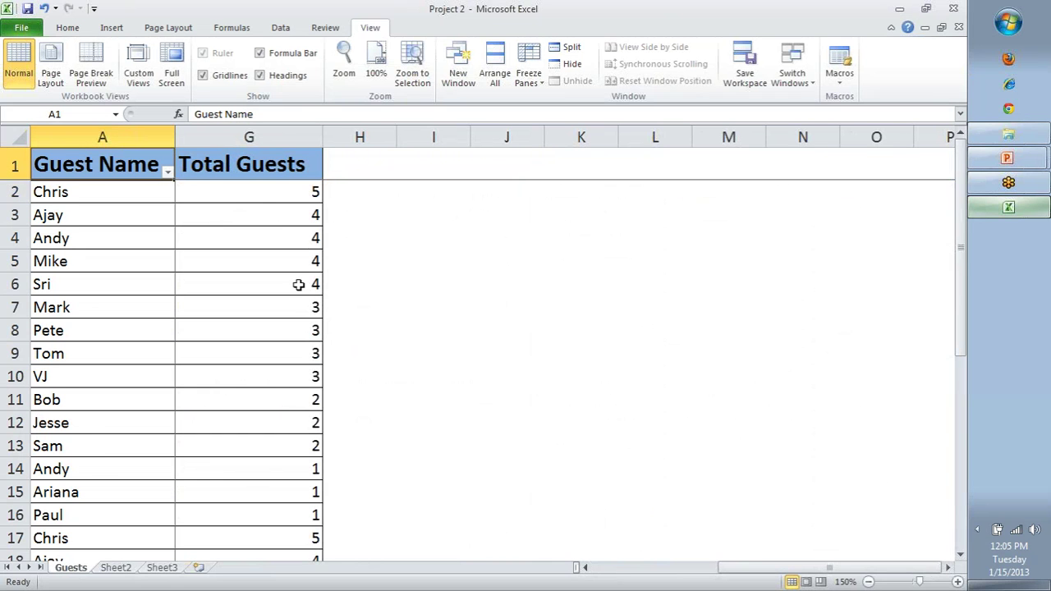
pyautogui.scroll(-6, 300, 284)
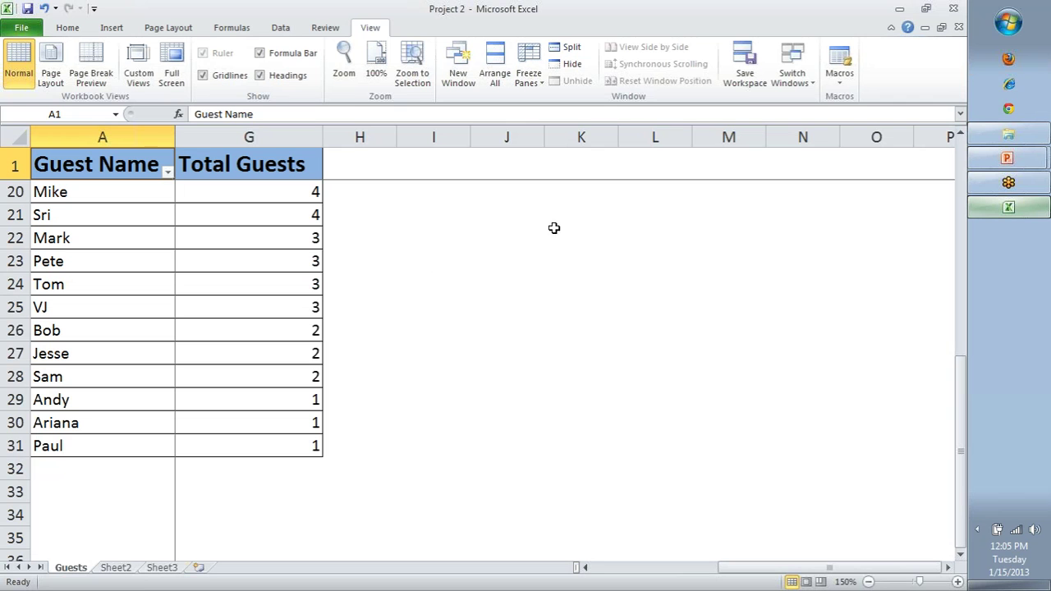
pyautogui.scroll(-1, 115, 187)
pyautogui.click(599, 568)
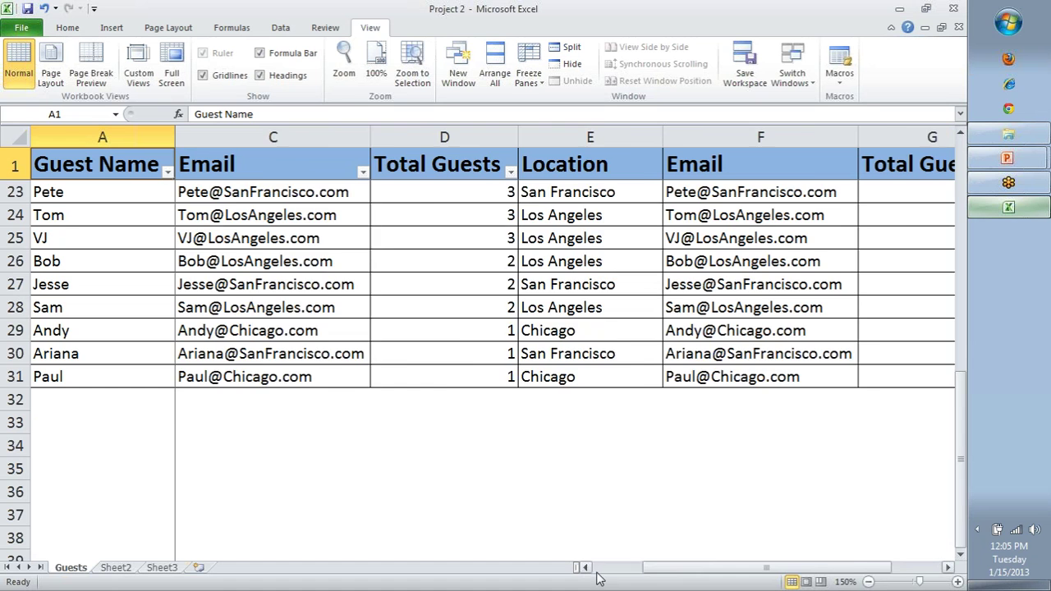
pyautogui.scroll(7, 341, 239)
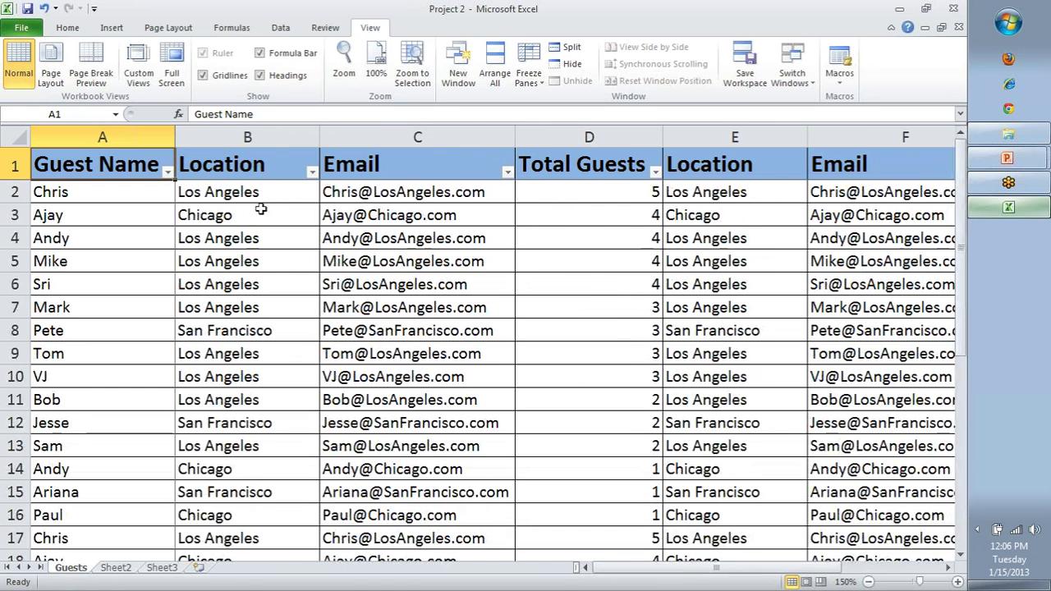
pyautogui.click(205, 196)
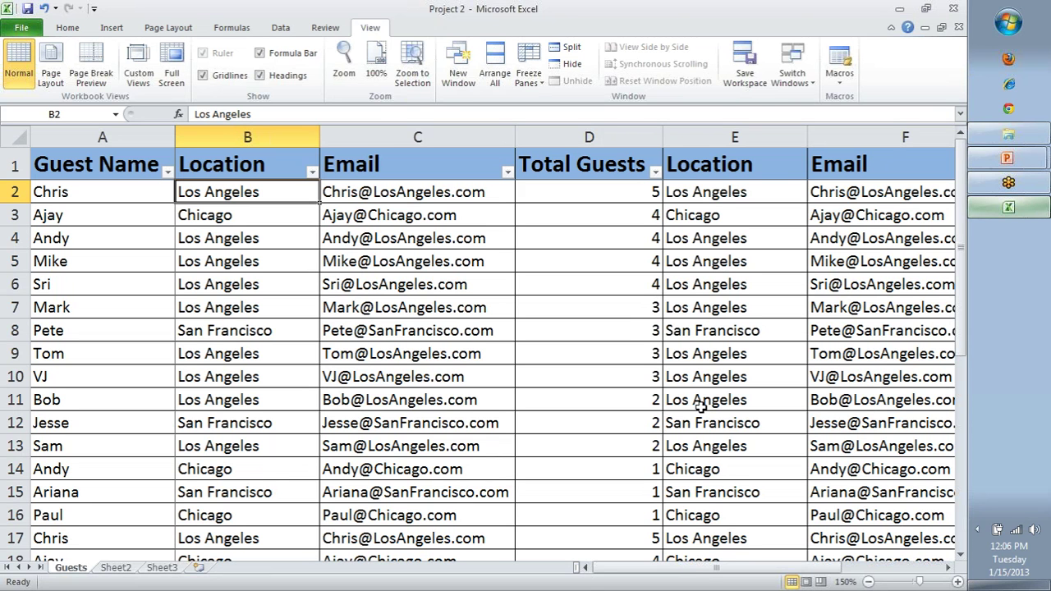
pyautogui.click(956, 225)
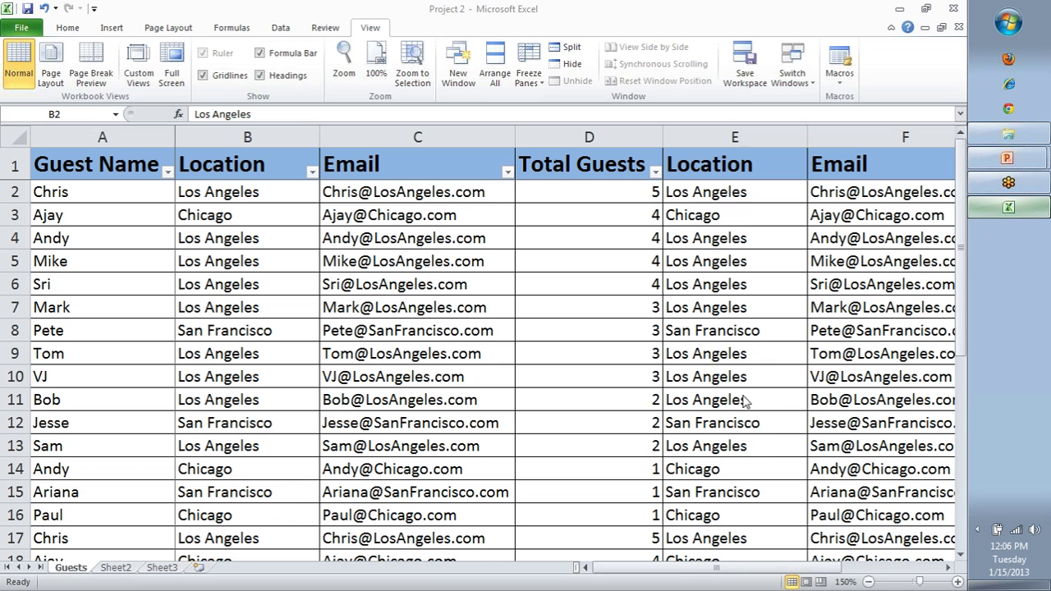
pyautogui.moveTo(590, 146)
pyautogui.mouseDown()
pyautogui.moveTo(209, 131)
pyautogui.moveTo(144, 304)
pyautogui.moveTo(312, 557)
pyautogui.moveTo(670, 552)
pyautogui.moveTo(657, 146)
pyautogui.moveTo(548, 138)
pyautogui.mouseUp()
pyautogui.moveTo(312, 169)
pyautogui.mouseDown()
pyautogui.moveTo(300, 218)
pyautogui.moveTo(307, 168)
pyautogui.moveTo(377, 239)
pyautogui.mouseUp()
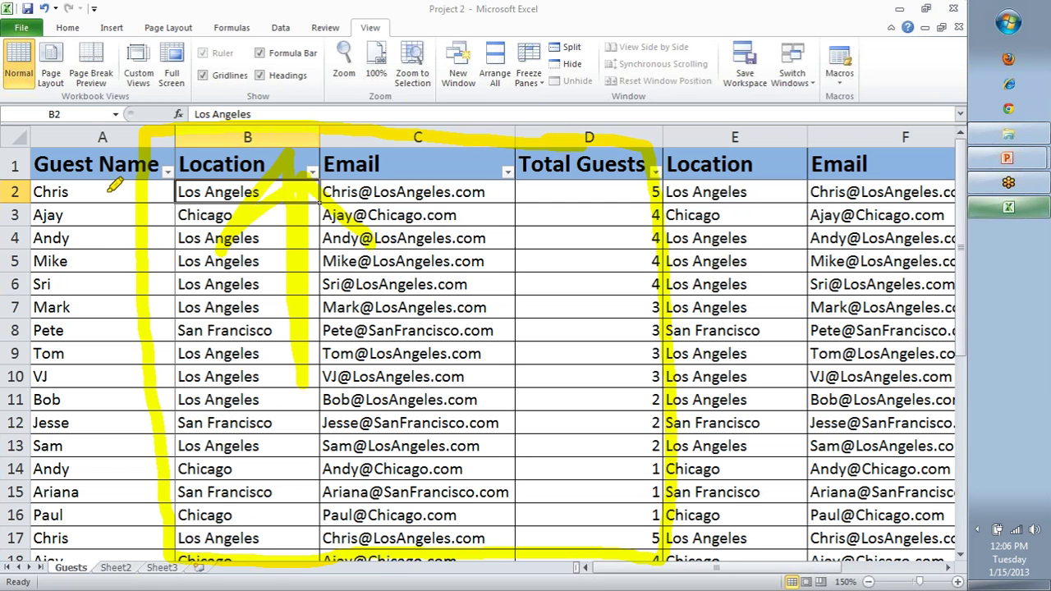
pyautogui.moveTo(78, 253)
pyautogui.mouseDown()
pyautogui.moveTo(226, 247)
pyautogui.moveTo(156, 203)
pyautogui.mouseUp()
pyautogui.moveTo(254, 228); pyautogui.dragTo(185, 316)
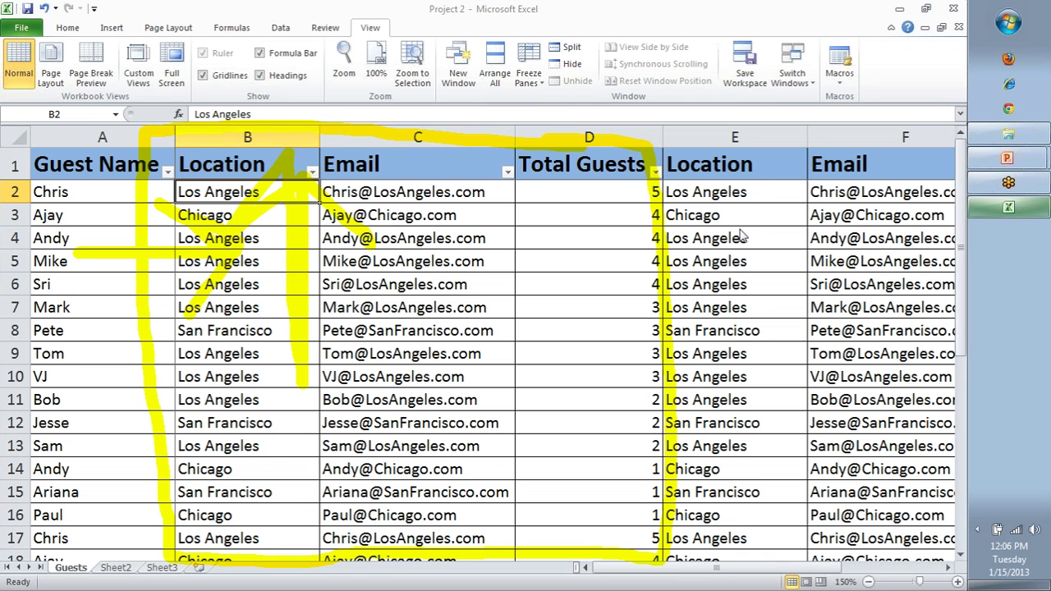
# Undo the pasting of the duplicate columns and duplicate guest rows, leaving the selection at cell D7.
pyautogui.click(618, 253)
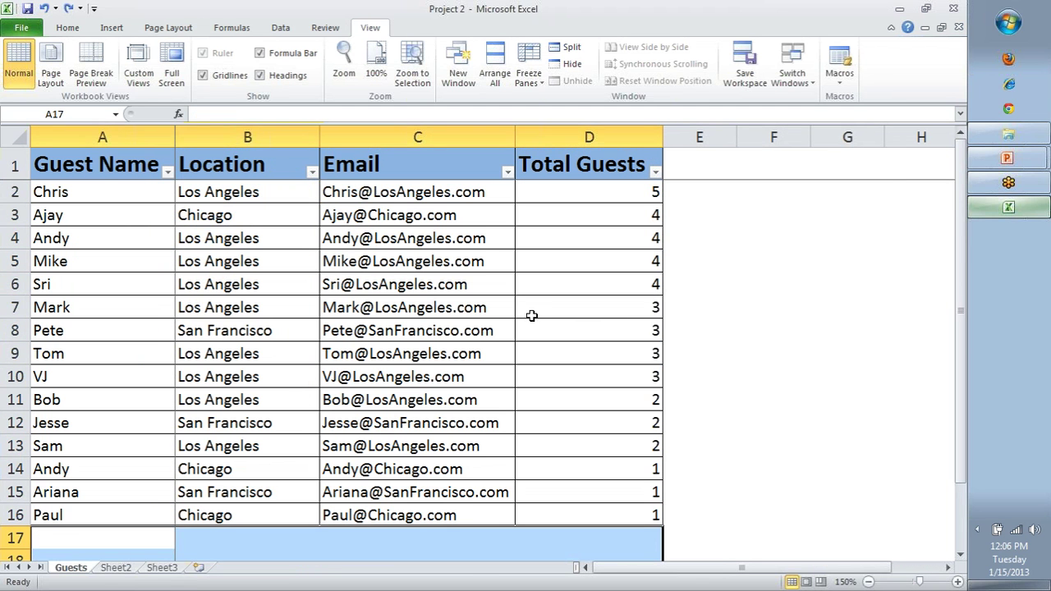
pyautogui.click(531, 313)
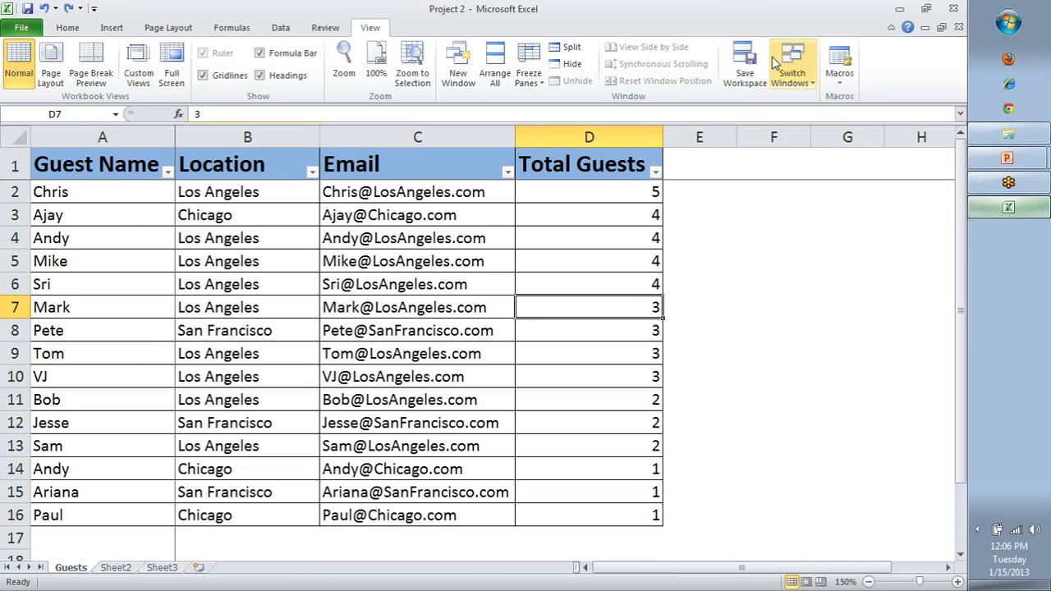
# Select cell B2, unfreeze the panes and freeze them again above and beside that cell.
pyautogui.click(184, 190)
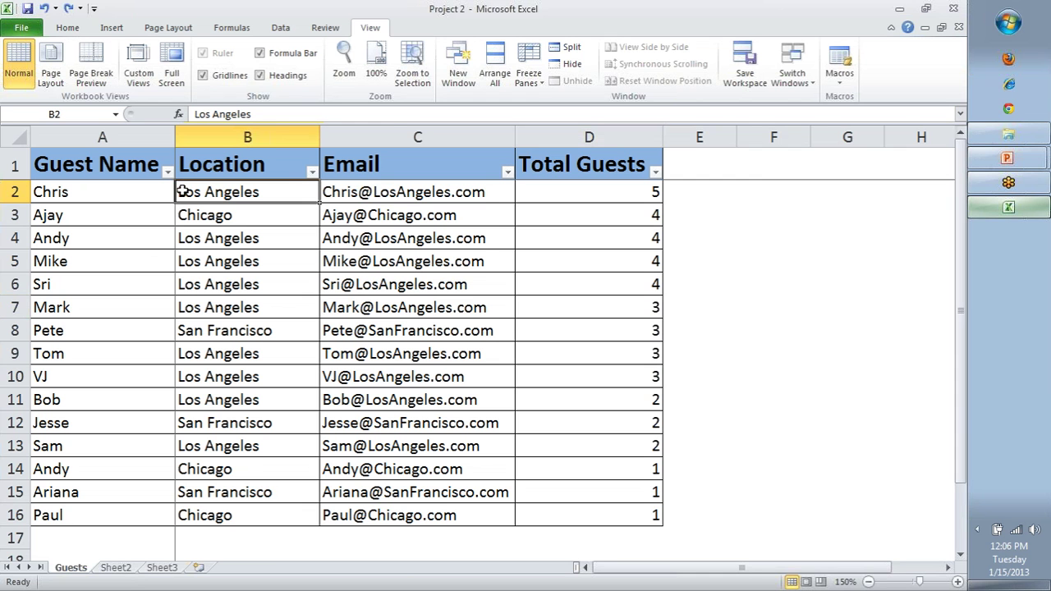
pyautogui.click(529, 64)
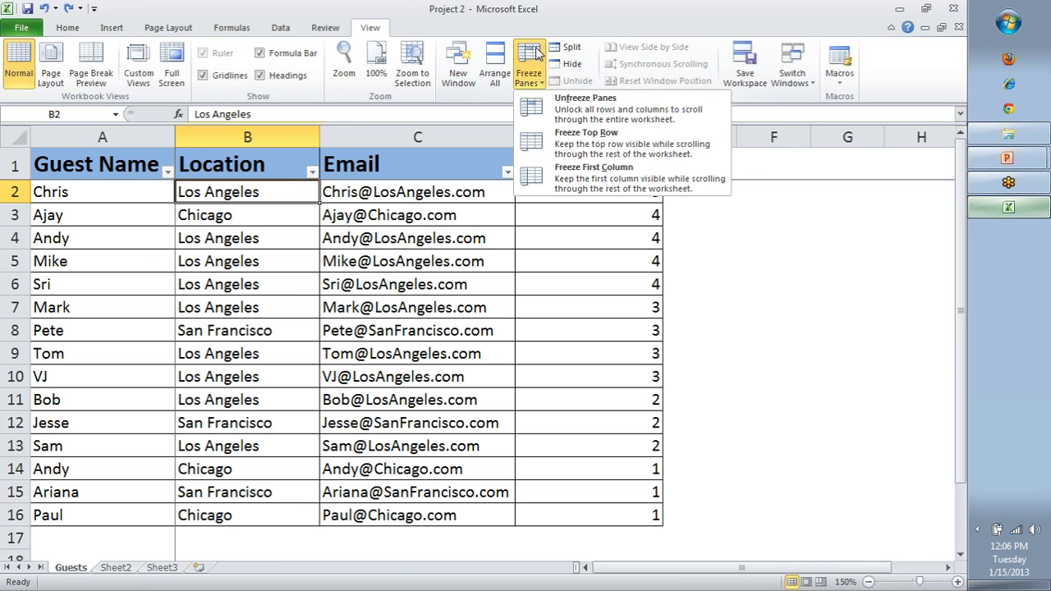
pyautogui.click(573, 111)
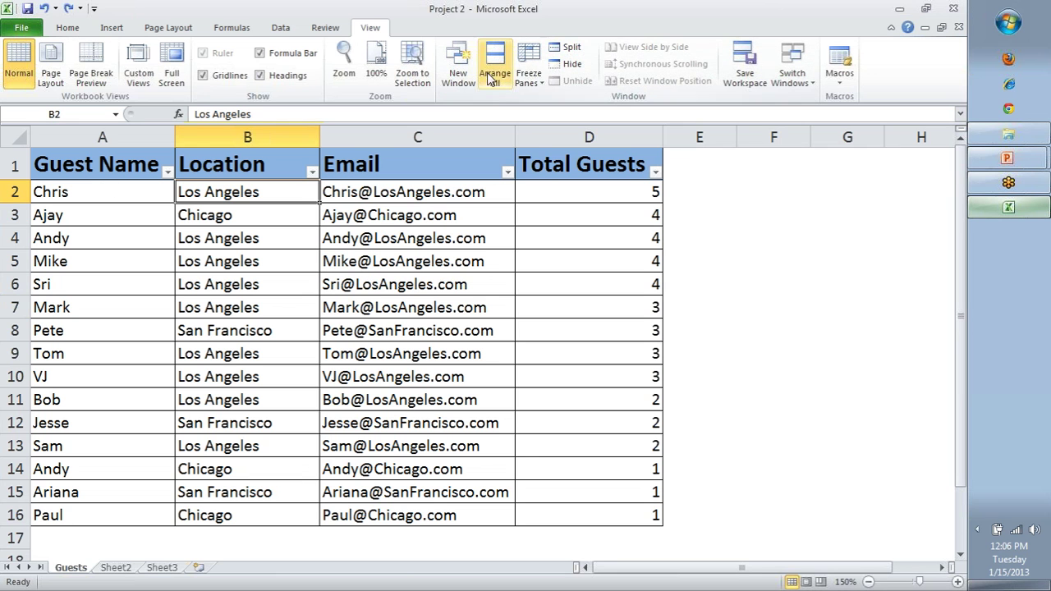
pyautogui.click(529, 66)
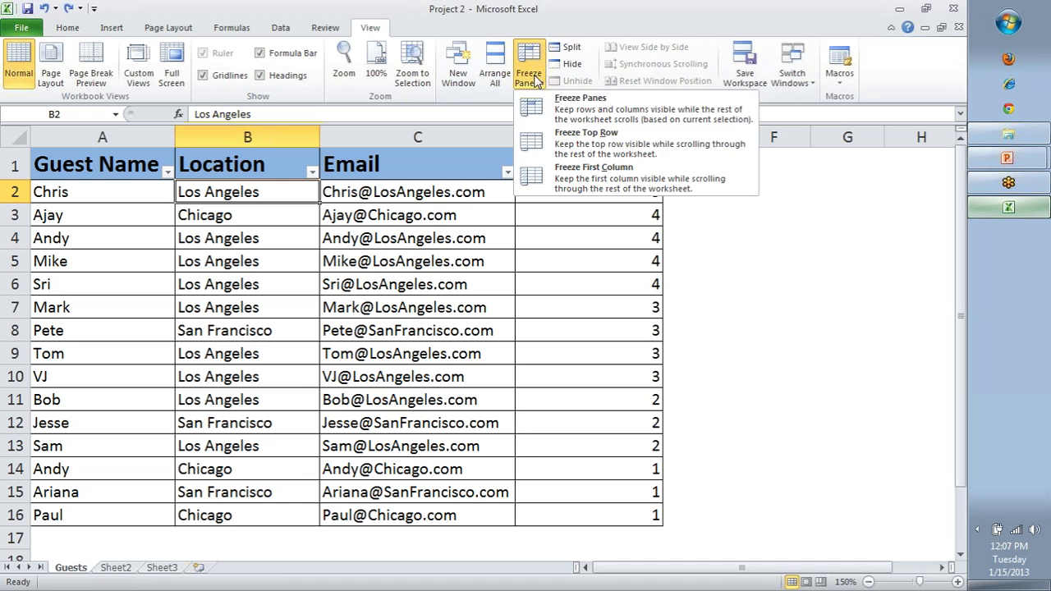
pyautogui.click(580, 111)
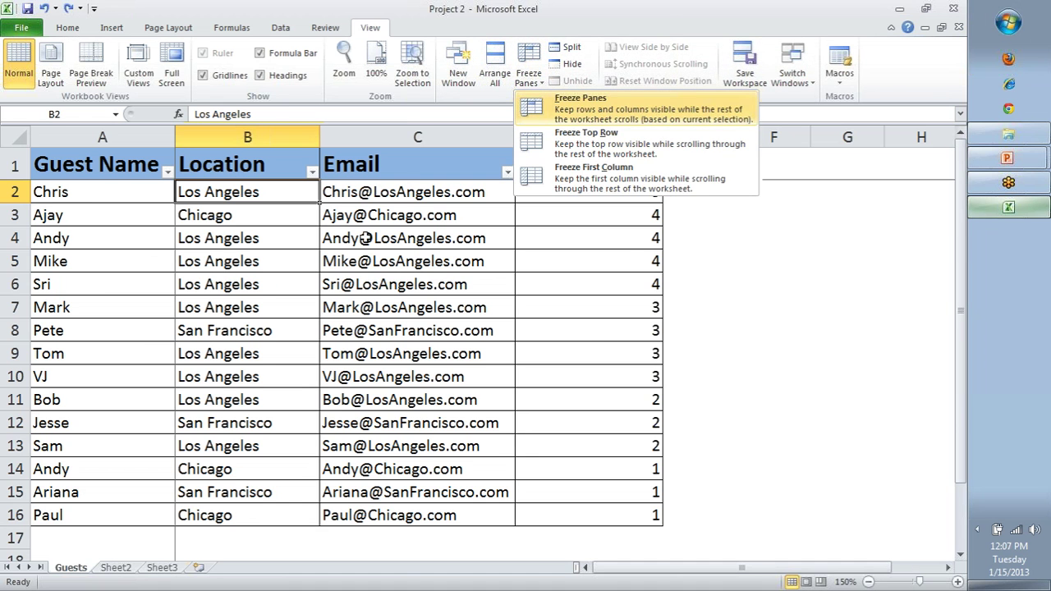
pyautogui.scroll(-4, 366, 238)
pyautogui.scroll(4, 366, 238)
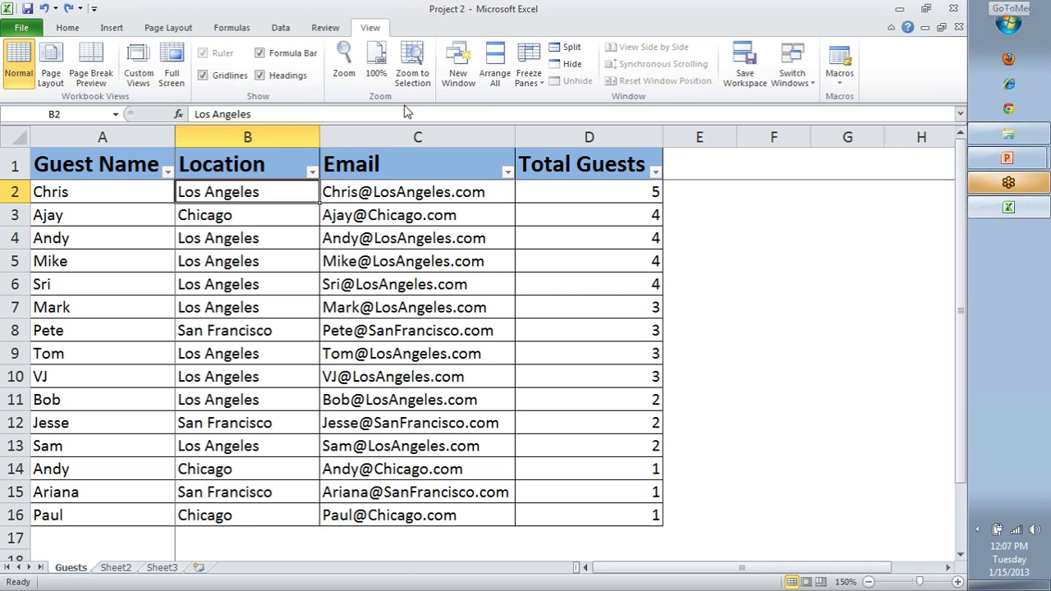
# Select the guest names in A2:A16 and view the status bar customization options, including Count.
pyautogui.click(123, 190)
pyautogui.moveTo(123, 191); pyautogui.dragTo(106, 510)
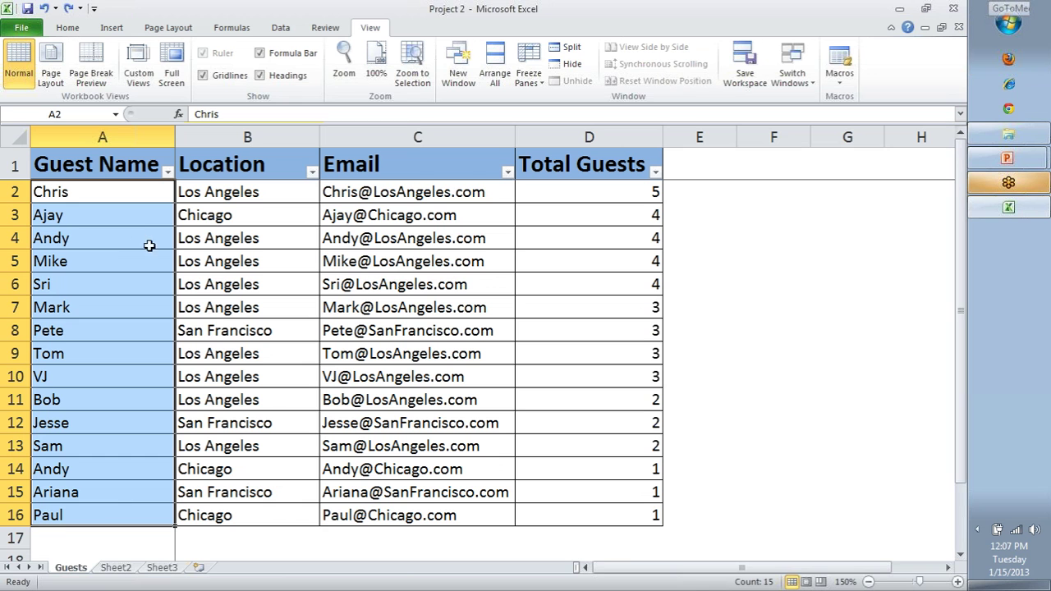
pyautogui.rightClick(764, 584)
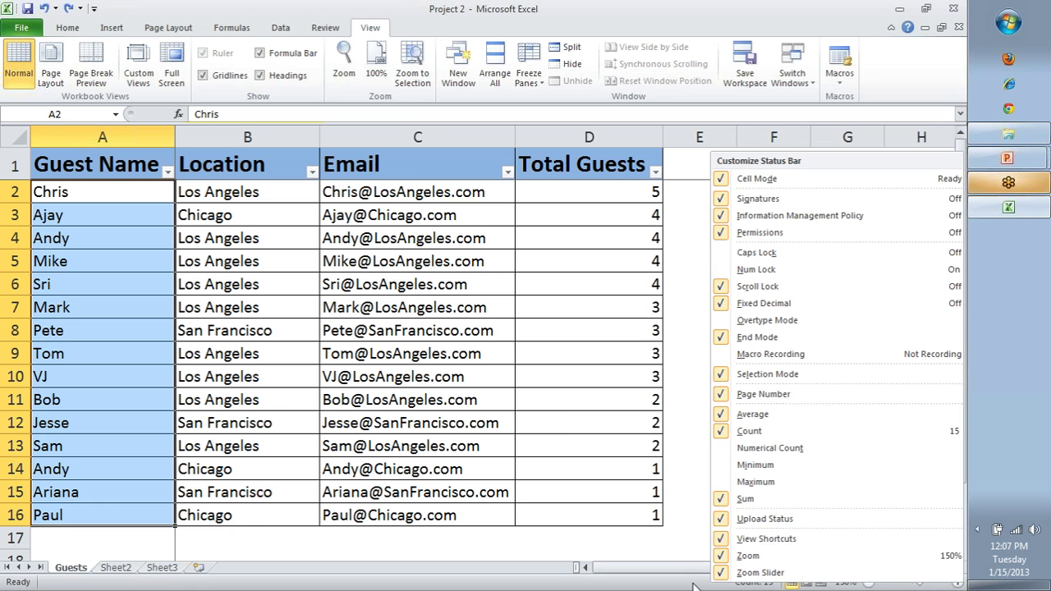
pyautogui.click(764, 585)
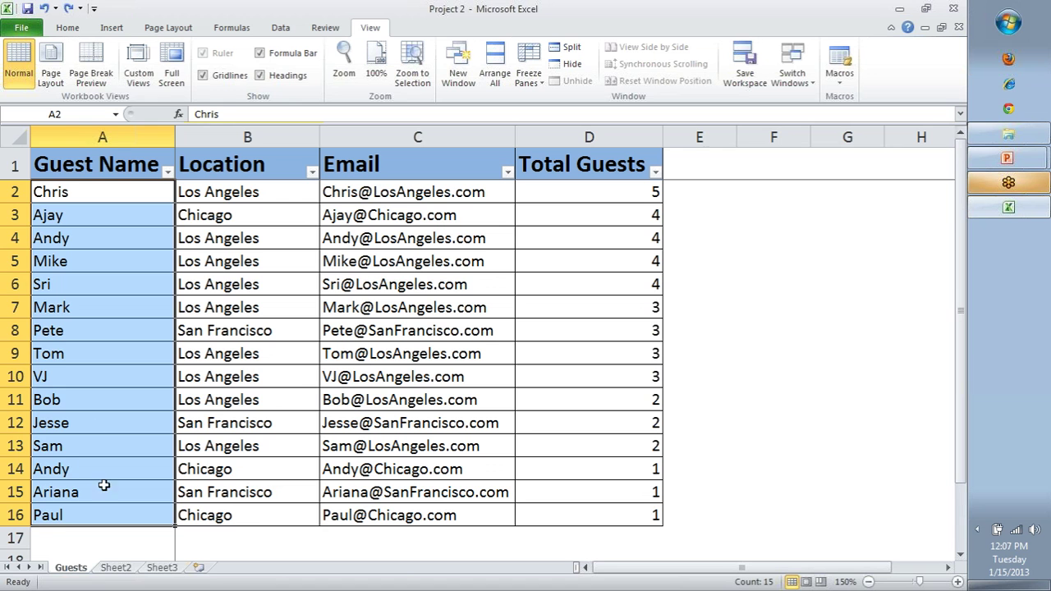
# Check the cell count of the names and locations in A2:B16 and of the names in A2:A16 alone.
pyautogui.moveTo(205, 509); pyautogui.dragTo(107, 193)
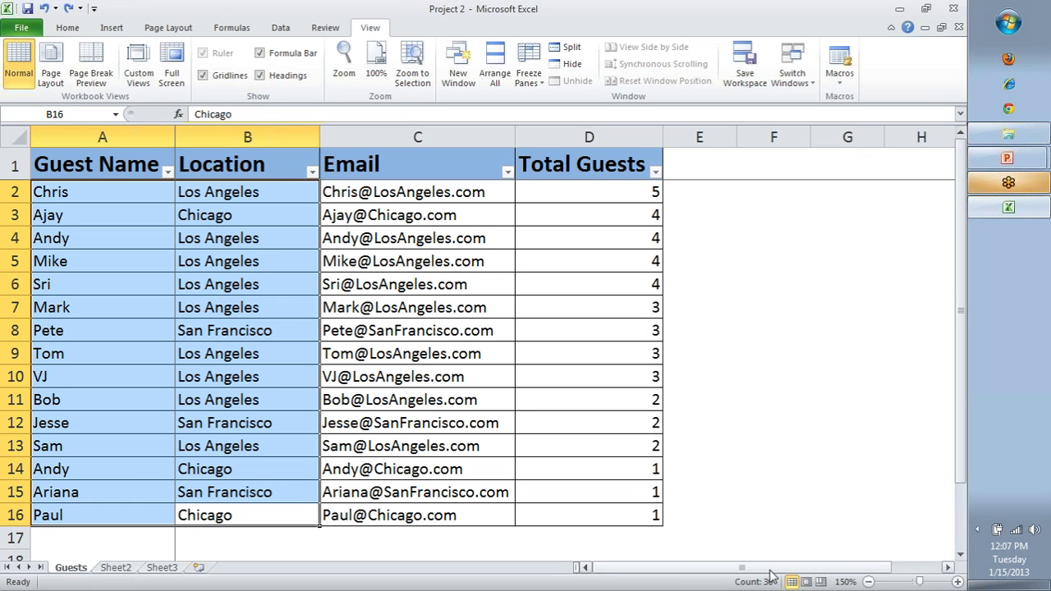
pyautogui.click(148, 259)
pyautogui.moveTo(148, 192); pyautogui.dragTo(112, 515)
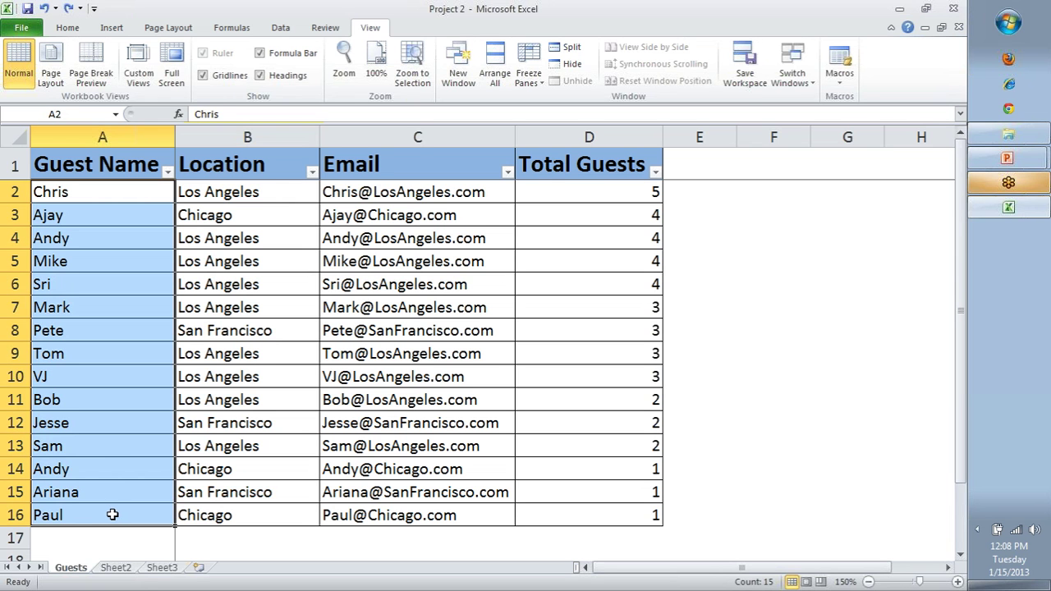
# Check the status bar sum and average for the guest numbers in D2:D16.
pyautogui.moveTo(588, 194); pyautogui.dragTo(599, 501)
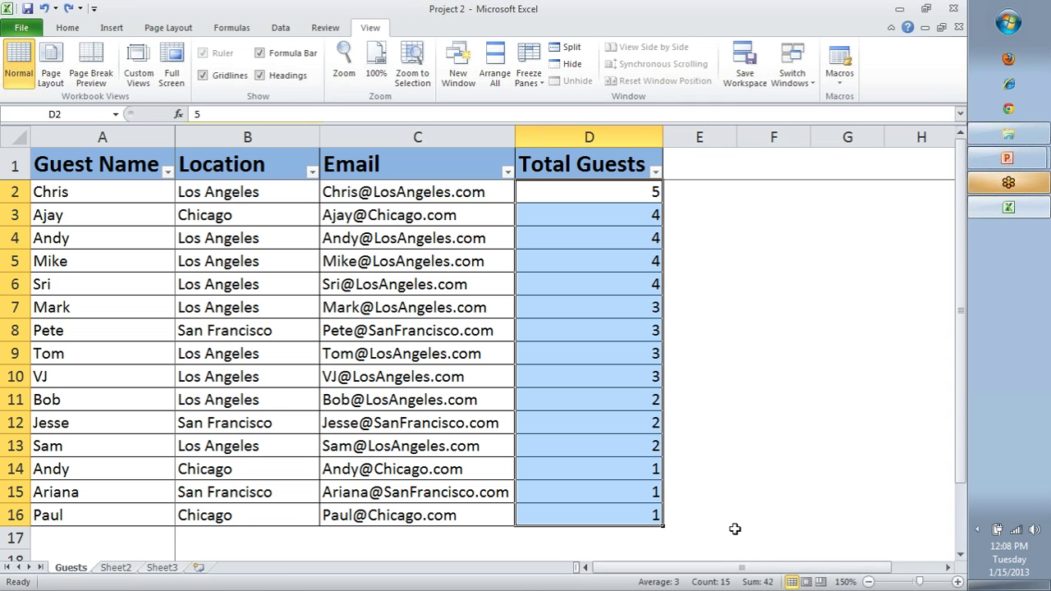
pyautogui.click(634, 536)
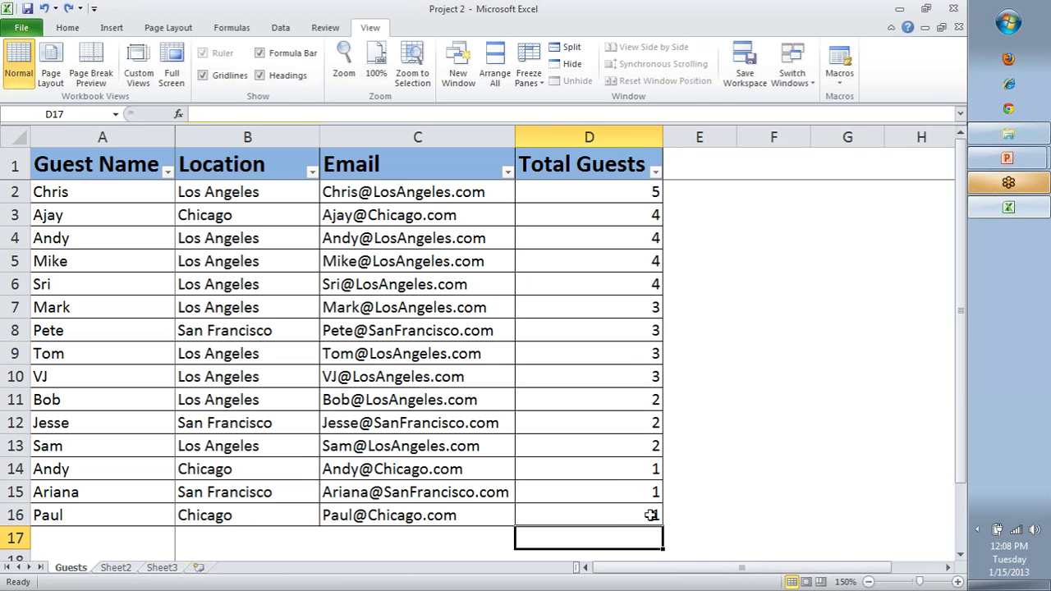
pyautogui.press('Left')
pyautogui.press('Left')
pyautogui.press('Left')
pyautogui.press('Up')
pyautogui.press('Up')
pyautogui.press('Up')
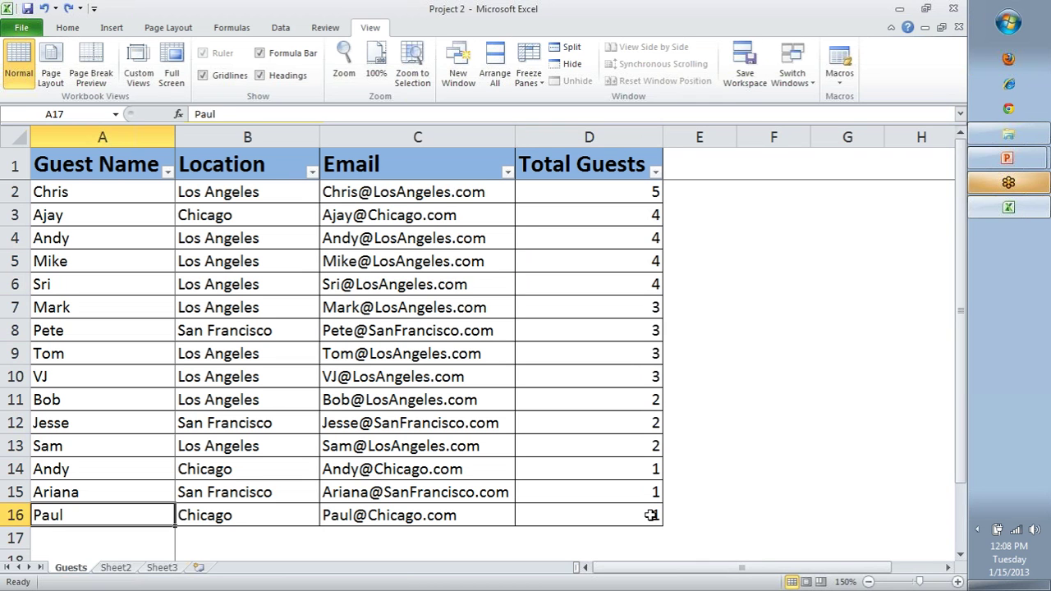
# Enter the label "Total Guests Invited" in cell A17, below the guest names.
pyautogui.click(97, 539)
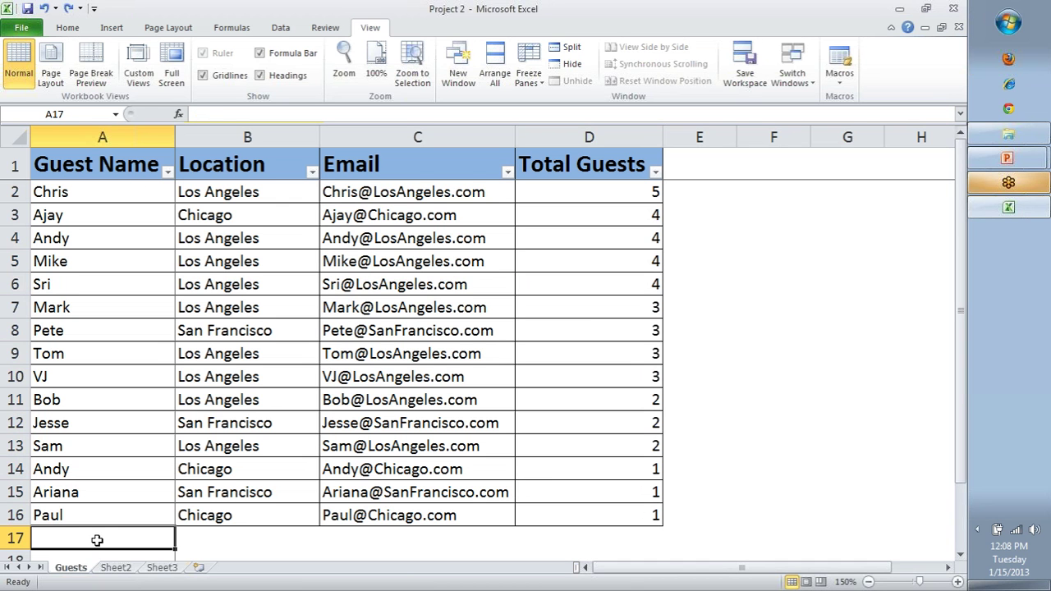
pyautogui.write('Last')
pyautogui.press('BackSpace')
pyautogui.press('BackSpace')
pyautogui.press('BackSpace')
pyautogui.press('BackSpace')
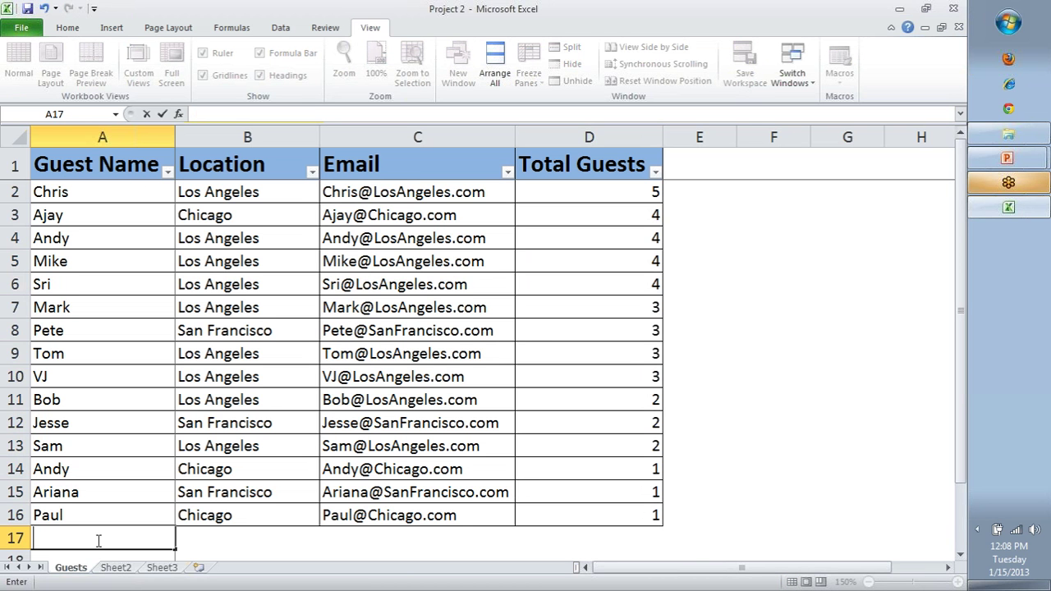
pyautogui.write('Total Guests Invited')
pyautogui.press('Right')
pyautogui.press('Left')
pyautogui.hotkey('shift', 'Right')
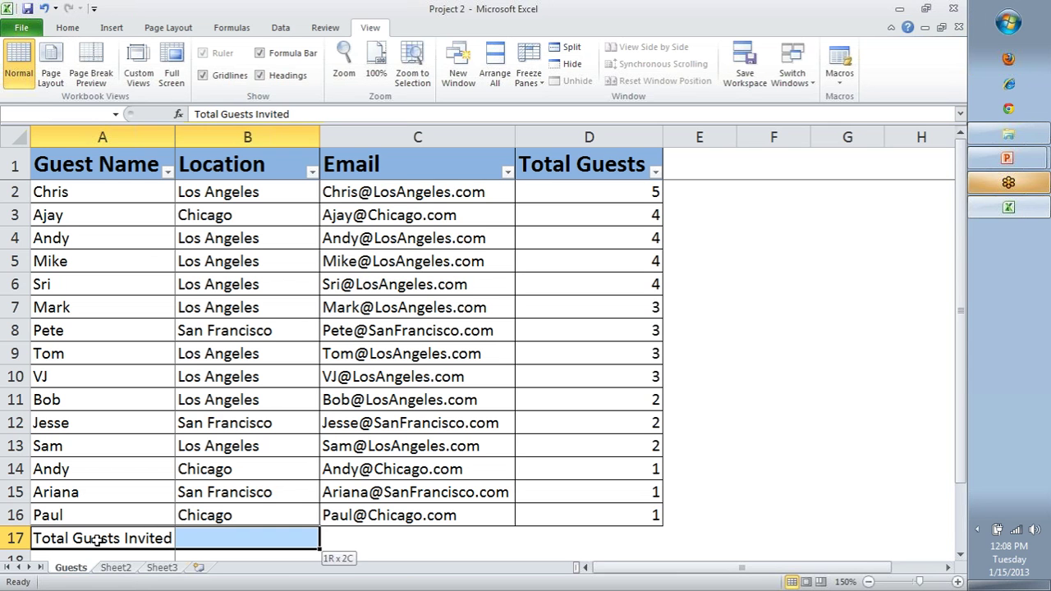
# Enter the addition formula =3+4 in cell D17 and reselect the cell to view it.
pyautogui.press('Right')
pyautogui.press('Right')
pyautogui.press('Right')
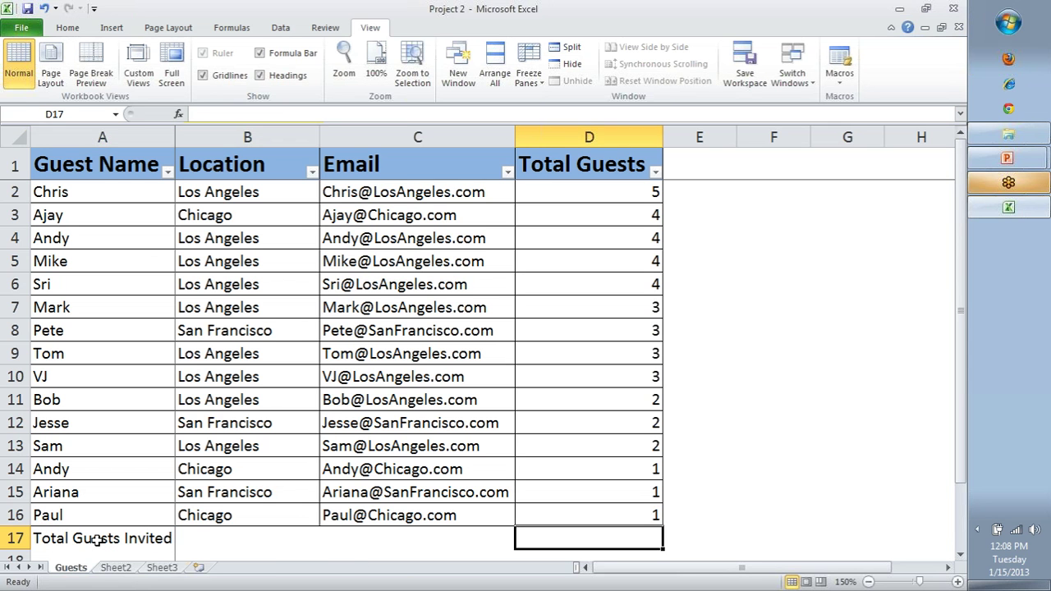
pyautogui.write('=3+4')
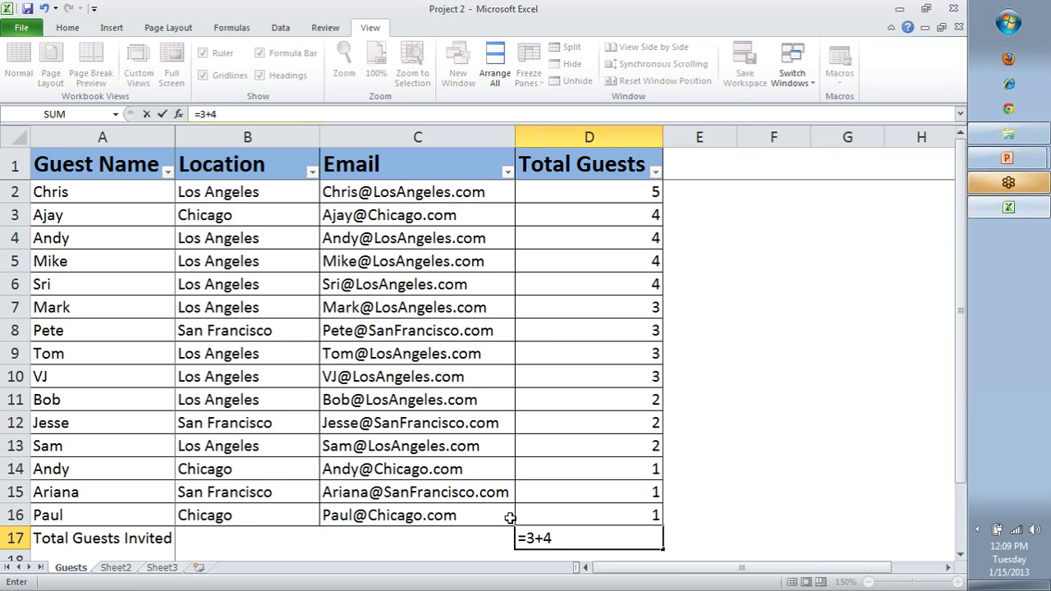
pyautogui.press('Return')
pyautogui.click(611, 515)
pyautogui.scroll(-3, 829, 482)
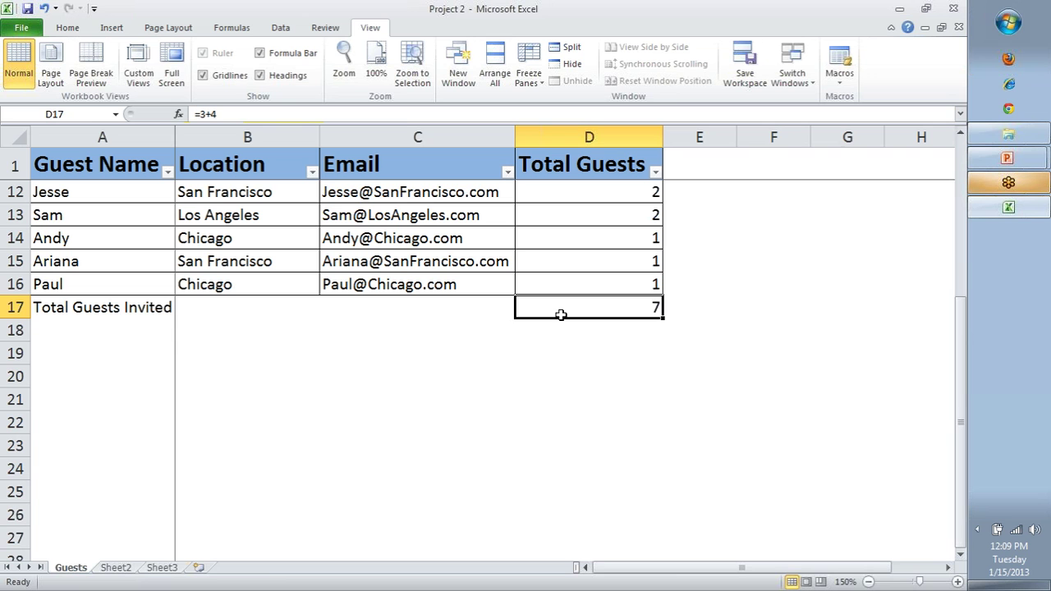
# Change the formula in D17 to the multiplication =3*4.
pyautogui.click(225, 116)
pyautogui.press('BackSpace')
pyautogui.press('BackSpace')
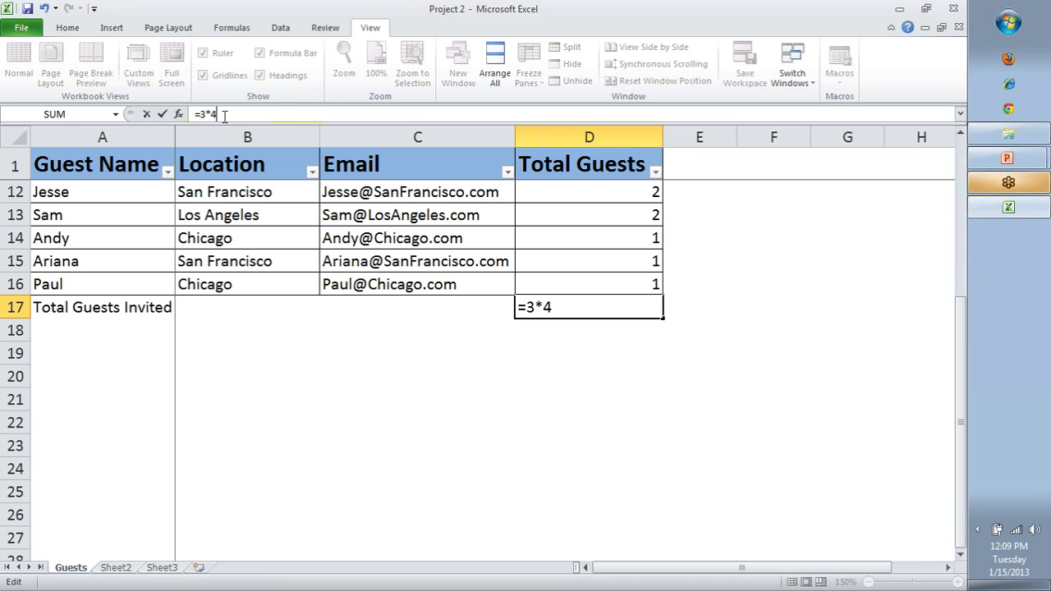
pyautogui.press('Return')
pyautogui.click(580, 315)
# Replace the multiplication in D17 with 3/4, entered without an equals sign.
pyautogui.click(275, 120)
pyautogui.press('BackSpace')
pyautogui.press('BackSpace')
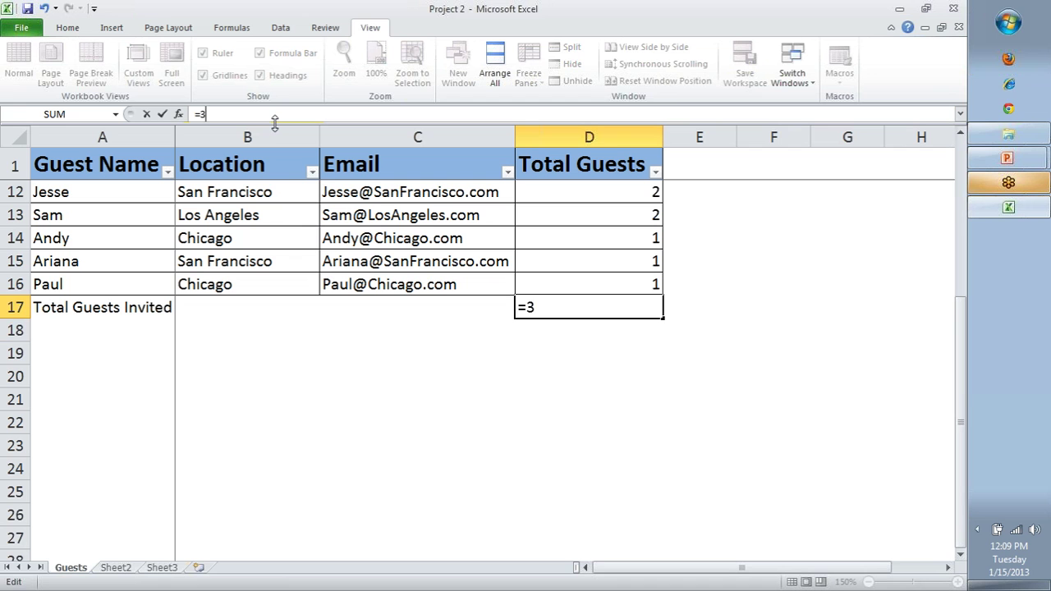
pyautogui.press('Return')
pyautogui.press('Up')
pyautogui.write('3/4')
pyautogui.press('Return')
pyautogui.press('Up')
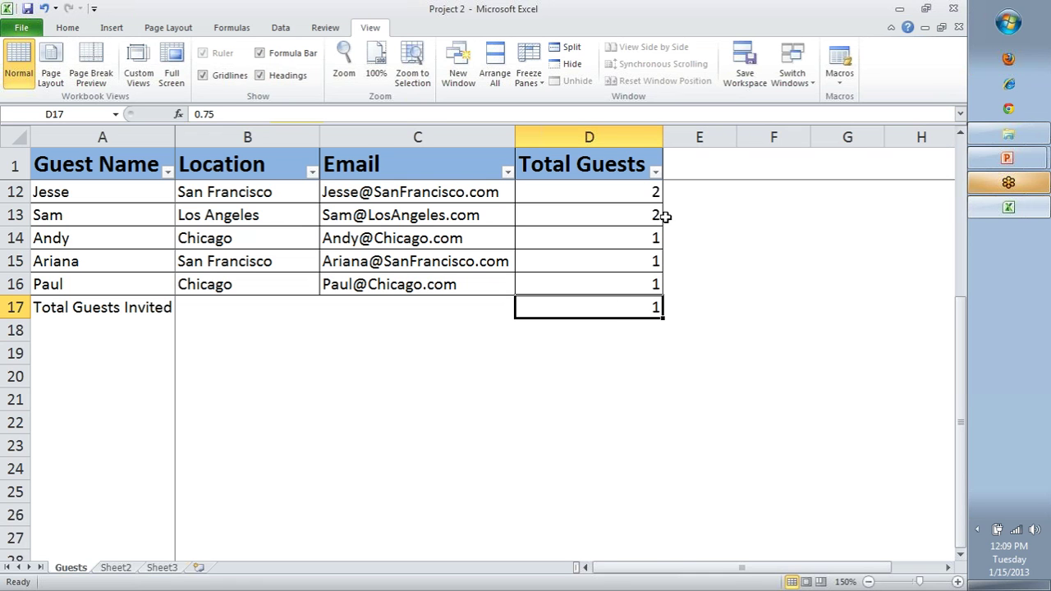
# Set the number format of D17 to General and enter 3/4 in it again.
pyautogui.rightClick(623, 313)
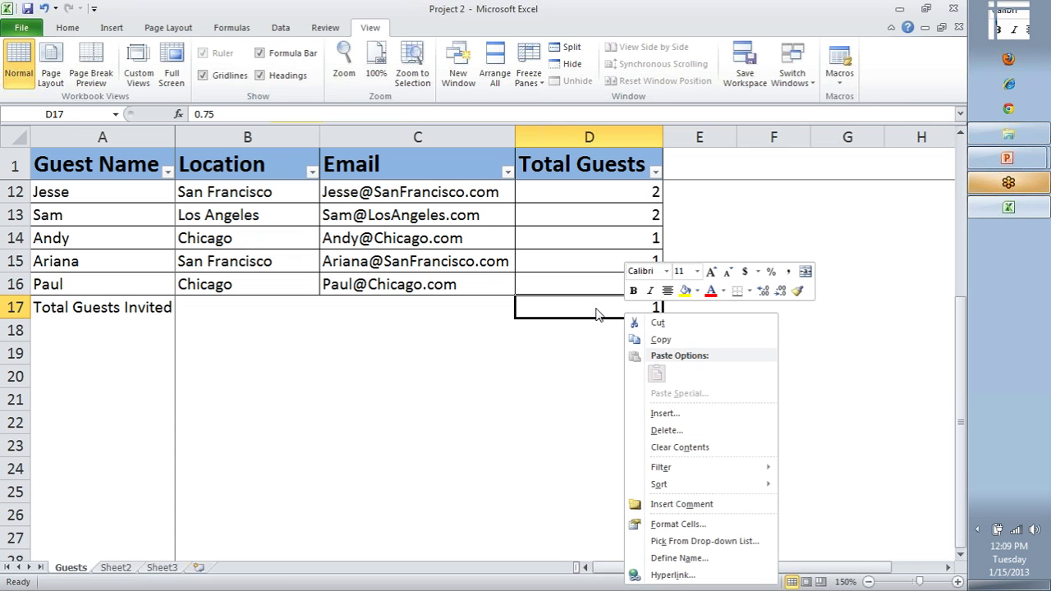
pyautogui.click(55, 32)
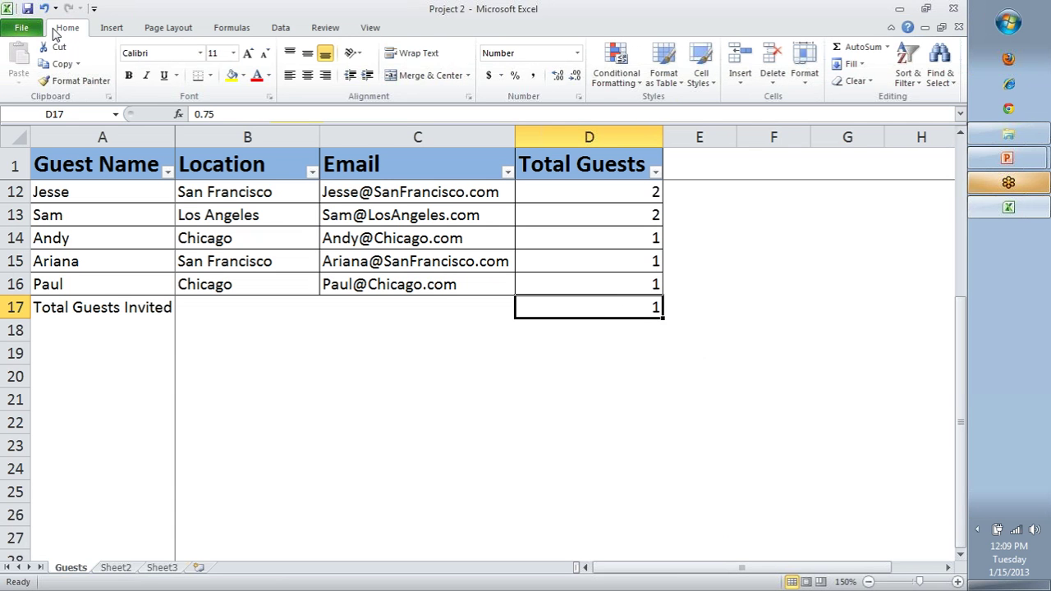
pyautogui.click(577, 53)
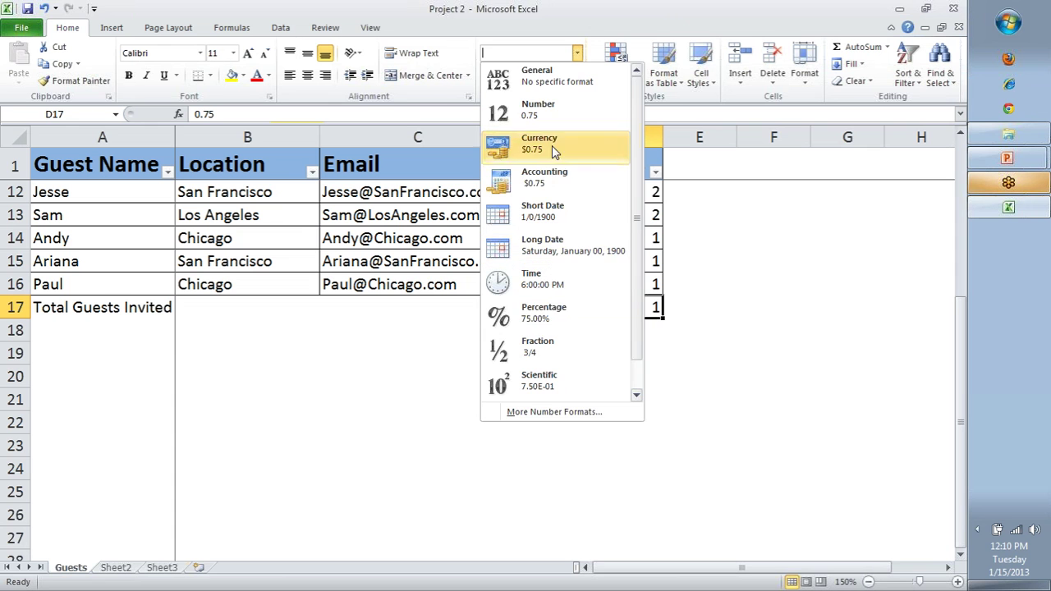
pyautogui.click(559, 82)
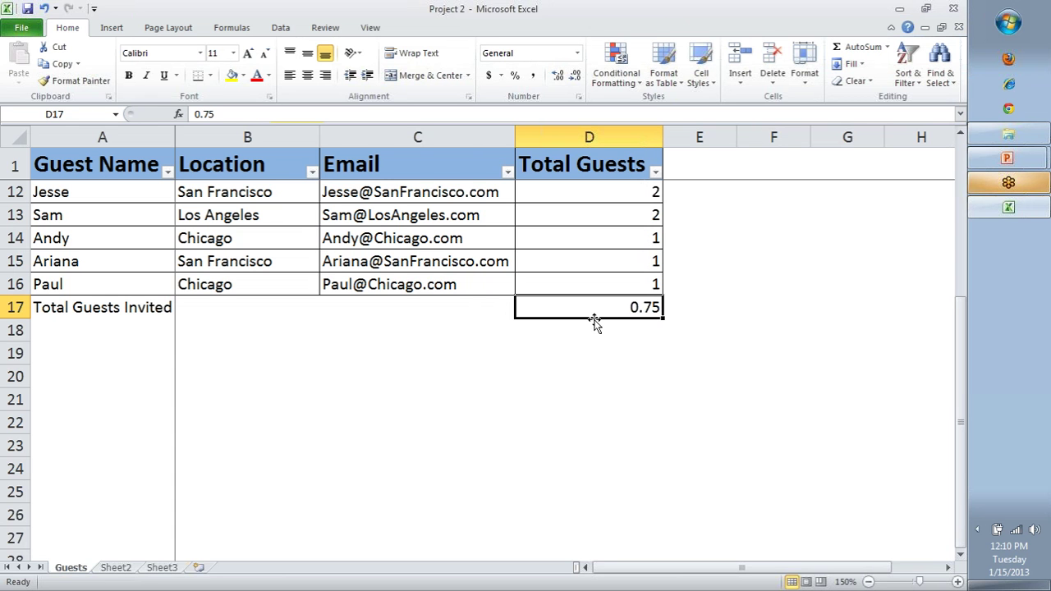
pyautogui.write('3/4')
pyautogui.press('Return')
pyautogui.press('Up')
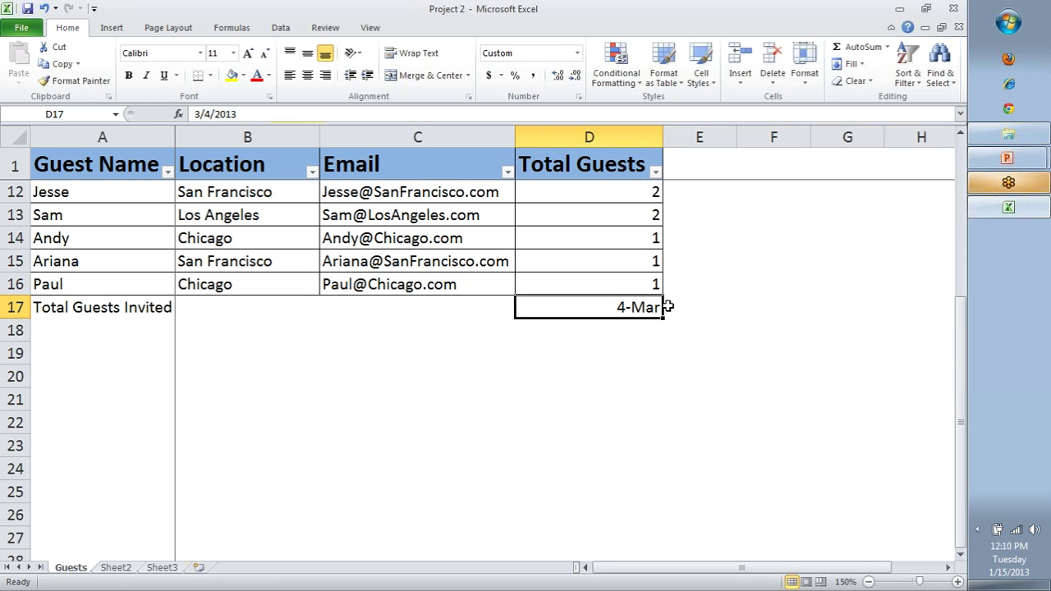
# Set the number format of D17 to Text and enter 3/4 in the cell.
pyautogui.click(577, 53)
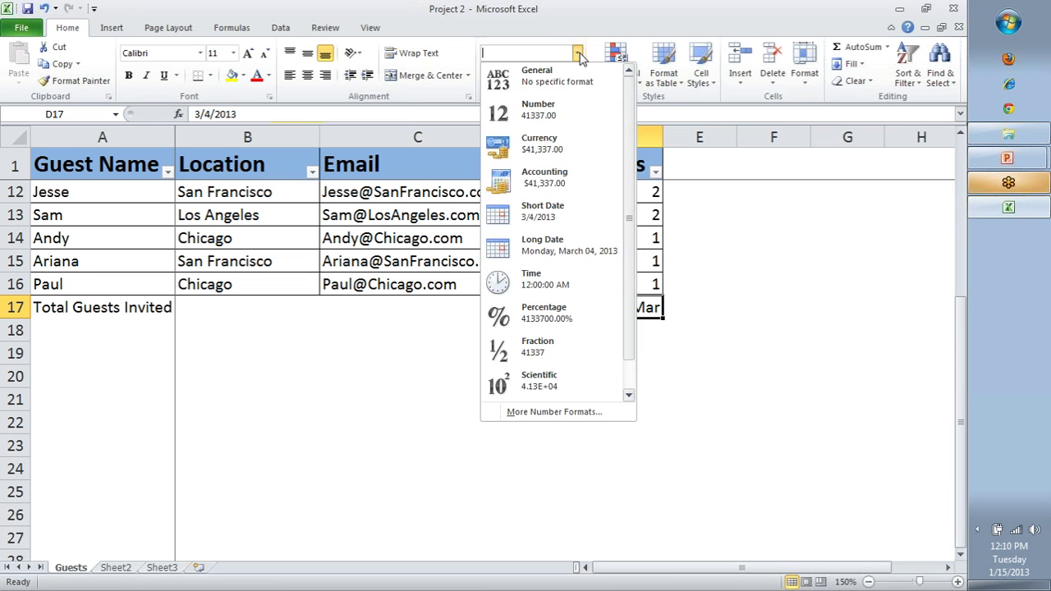
pyautogui.moveTo(629, 248); pyautogui.dragTo(633, 339)
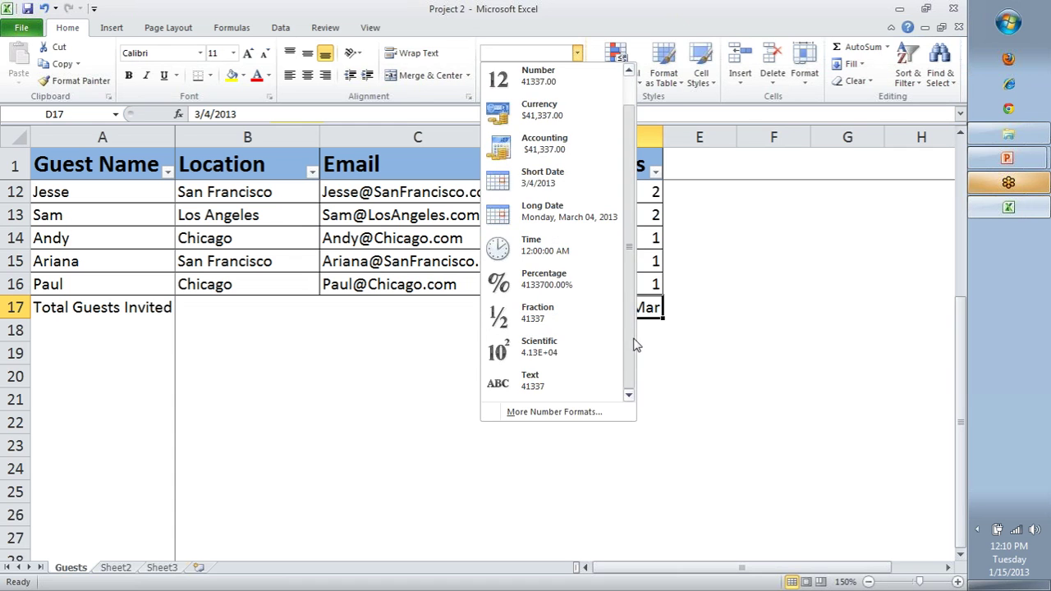
pyautogui.click(534, 380)
pyautogui.write('3/4')
pyautogui.press('Return')
pyautogui.click(592, 312)
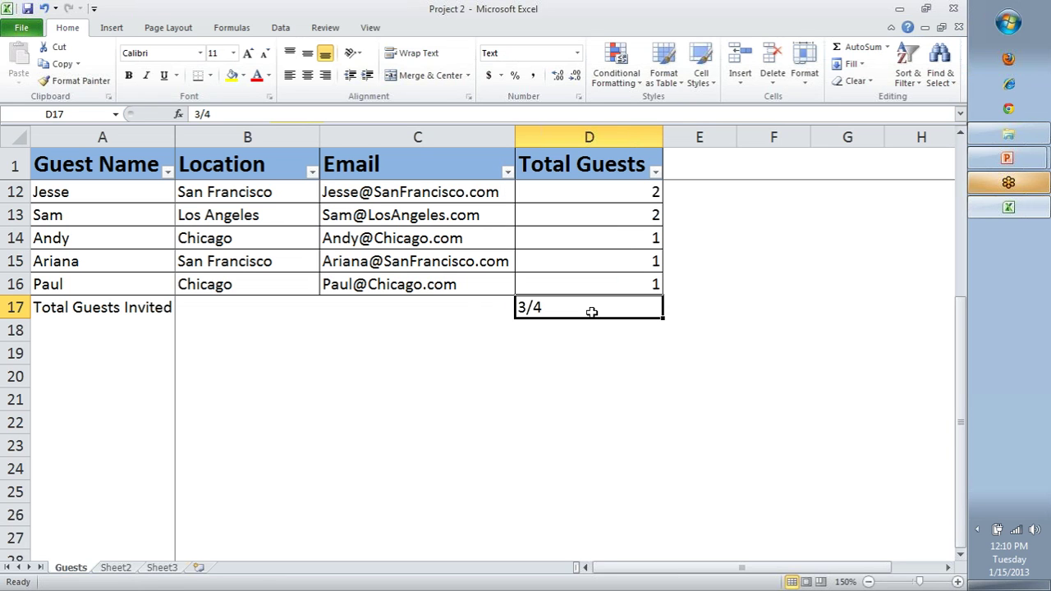
# Add an equals sign before 3/4 in the text-formatted cell D17.
pyautogui.doubleClick(591, 312)
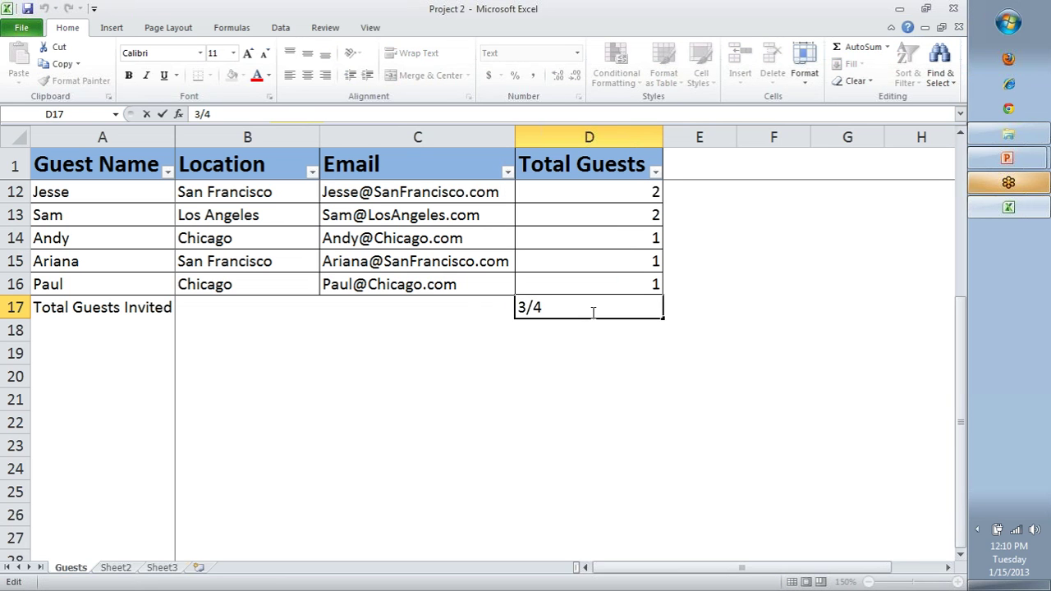
pyautogui.press('Home')
pyautogui.write('=')
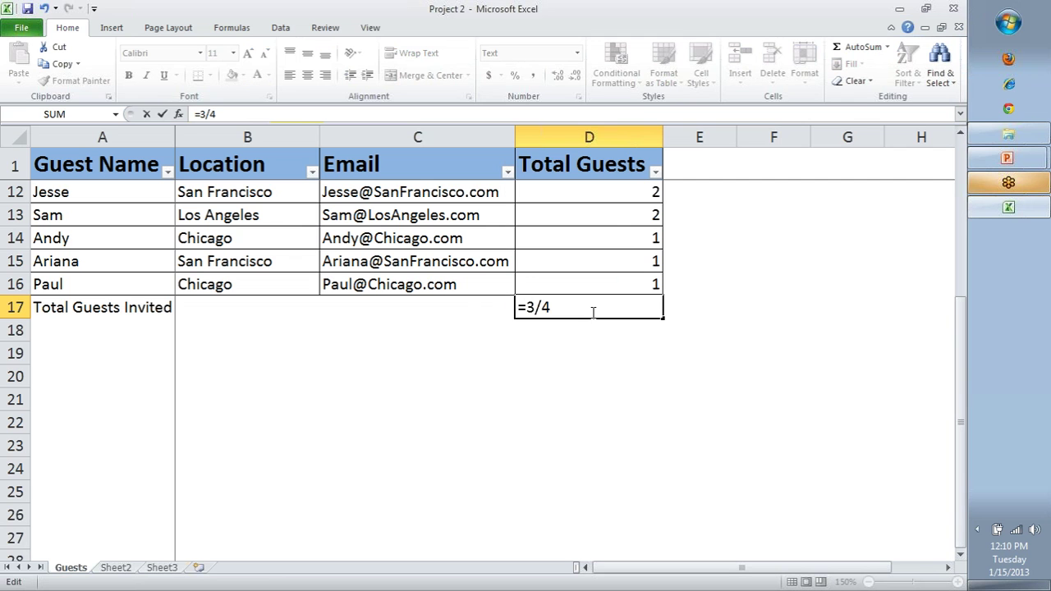
pyautogui.press('Return')
pyautogui.click(591, 306)
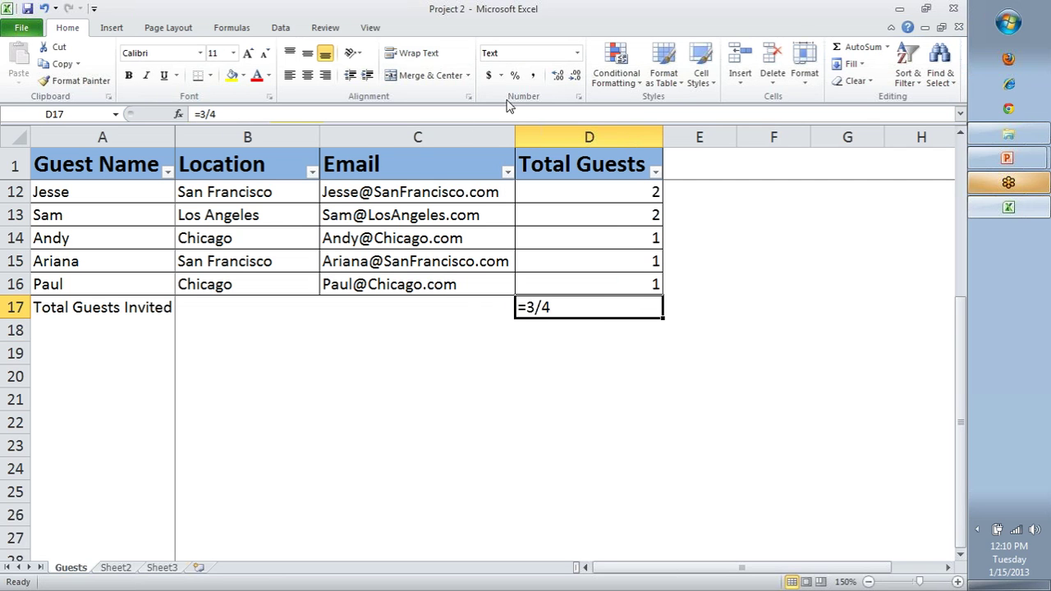
# Apply the comma number style to cell D17.
pyautogui.click(532, 75)
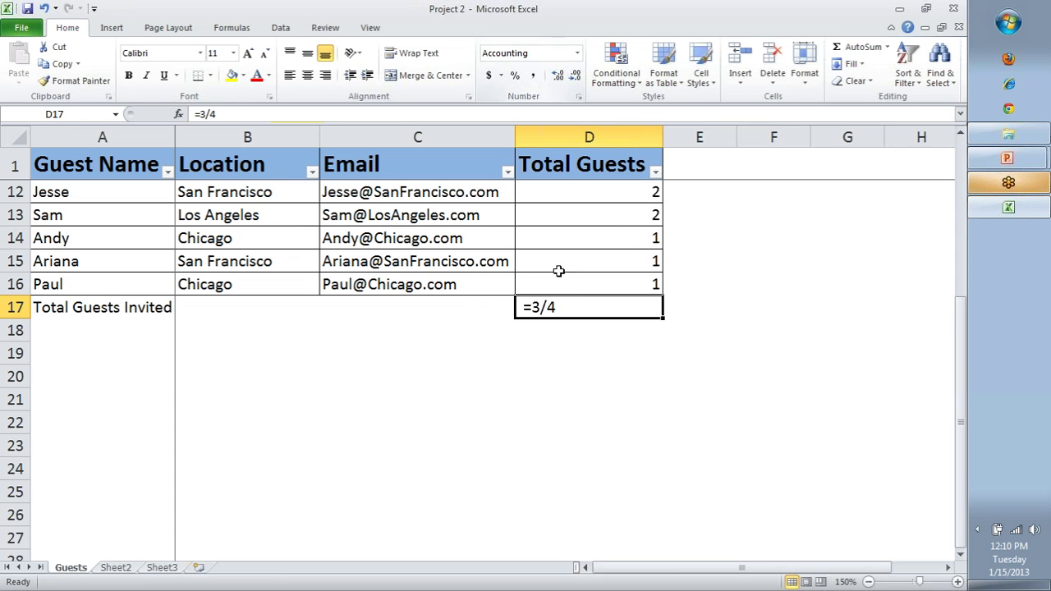
pyautogui.press('Return')
pyautogui.click(575, 307)
# Clear the contents of D17 and paste the blank cell D18 over it to reset its format.
pyautogui.doubleClick(576, 308)
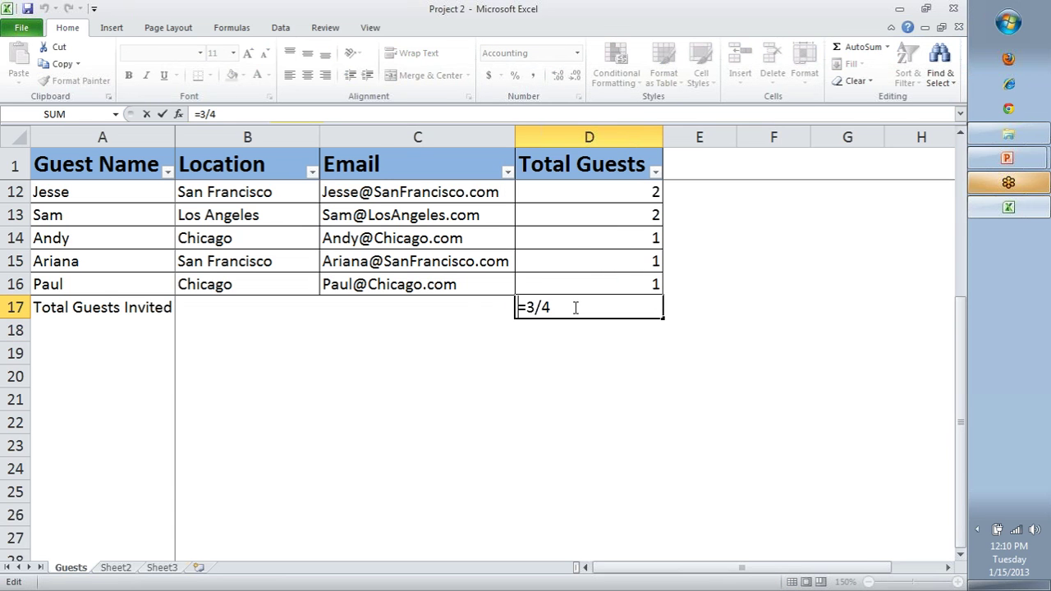
pyautogui.press('Home')
pyautogui.press('Delete')
pyautogui.press('Delete')
pyautogui.press('Delete')
pyautogui.press('Delete')
pyautogui.press('Return')
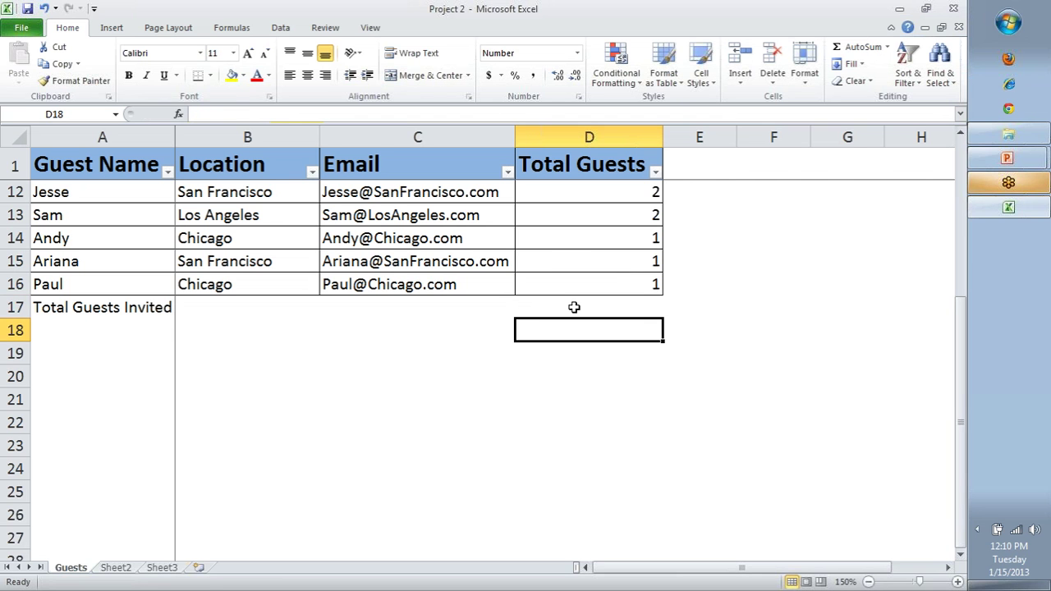
pyautogui.hotkey('ctrl', 'c')
pyautogui.click(574, 307)
pyautogui.hotkey('ctrl', 'v')
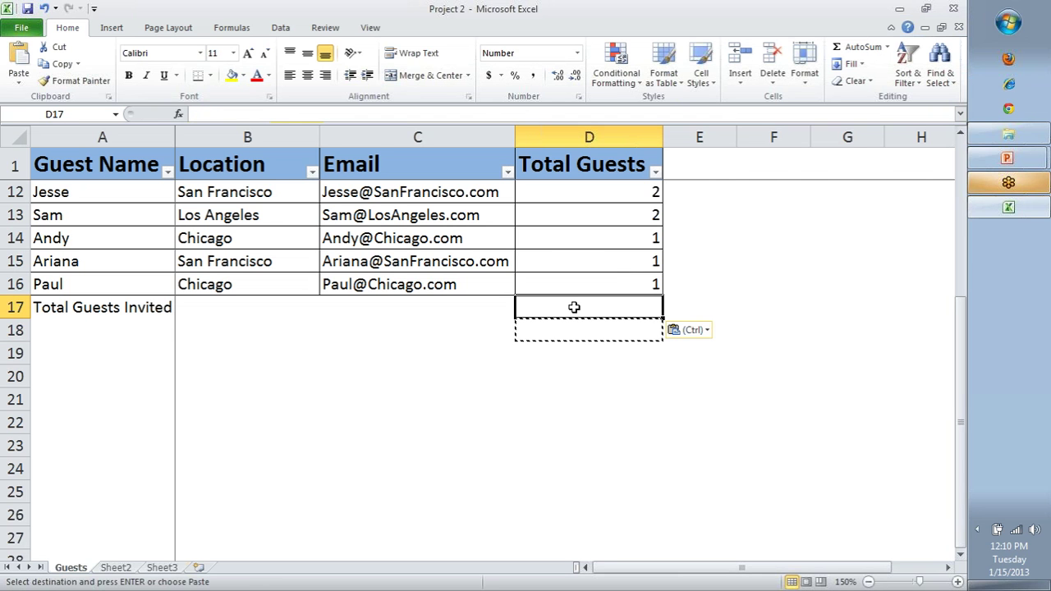
# Enter the formula =3/4 in D17 and increase its display to two decimal places.
pyautogui.write('=3/4')
pyautogui.press('Return')
pyautogui.click(574, 308)
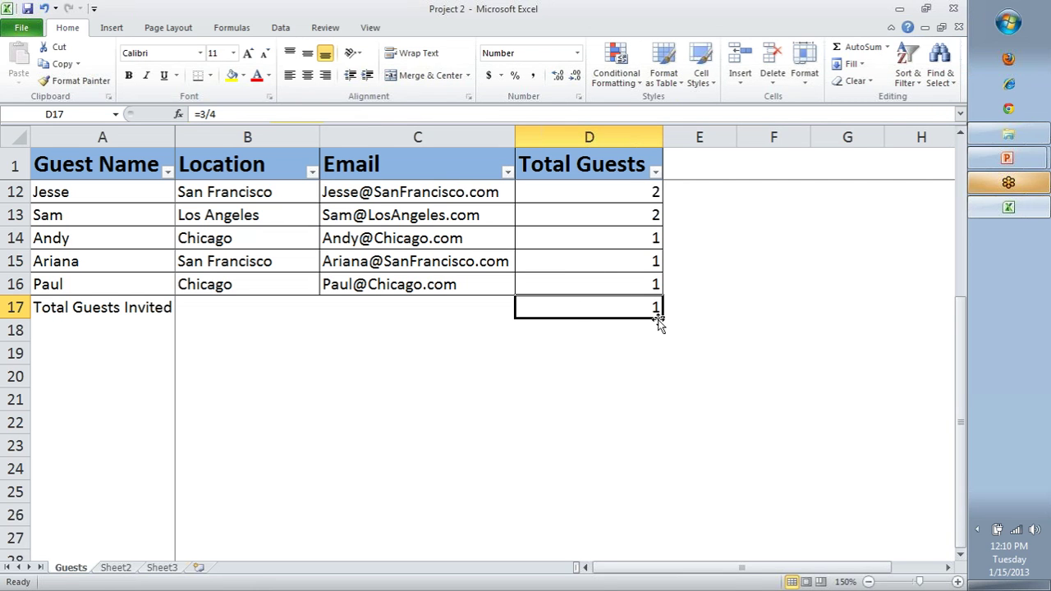
pyautogui.click(557, 76)
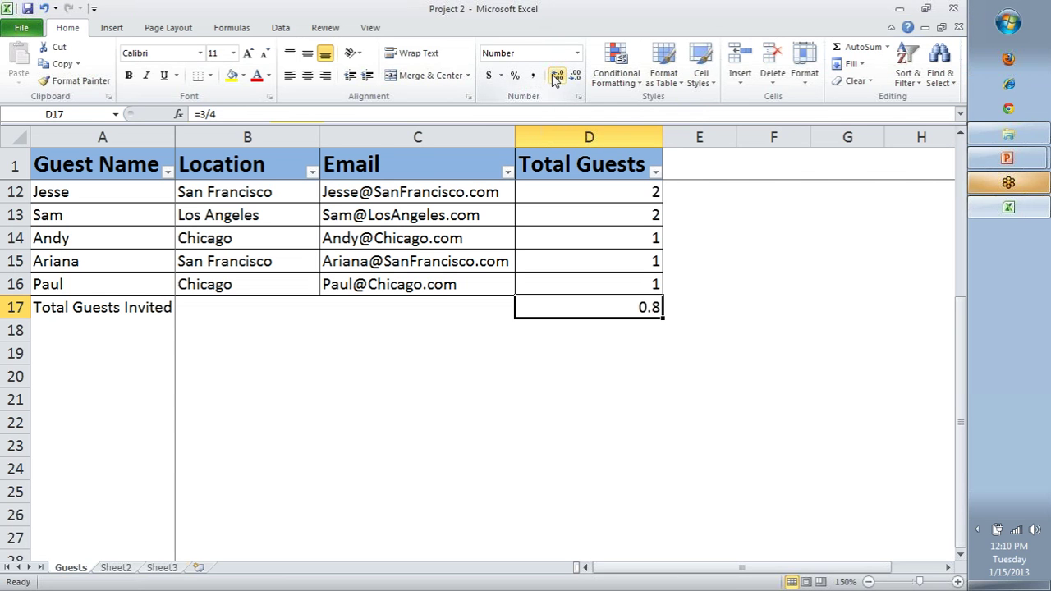
pyautogui.click(556, 77)
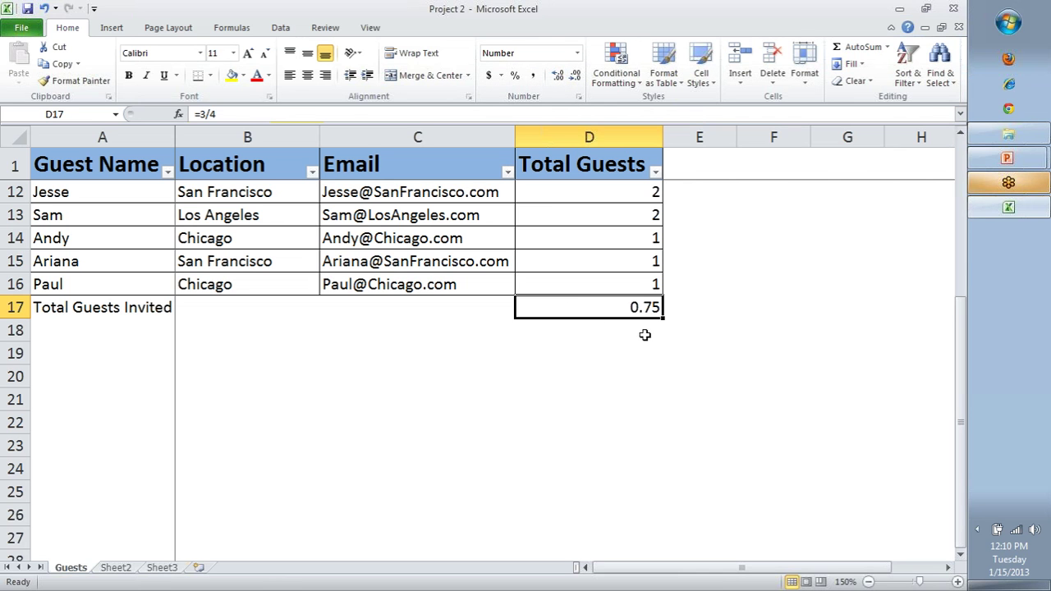
# Open D17 to examine its whole division formula, and leave the cell without changing it.
pyautogui.doubleClick(629, 309)
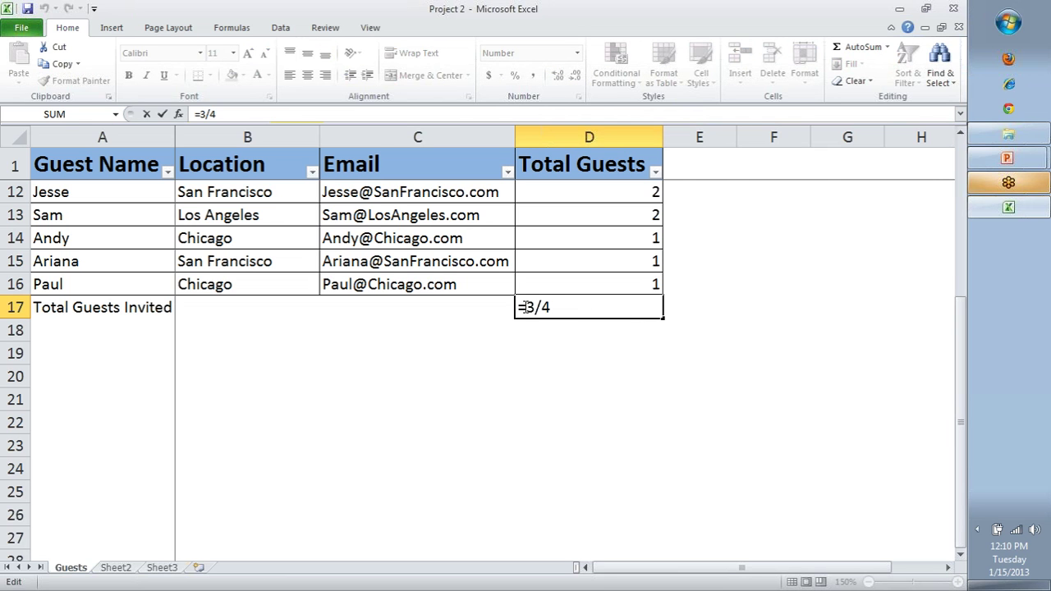
pyautogui.moveTo(597, 309); pyautogui.dragTo(515, 308)
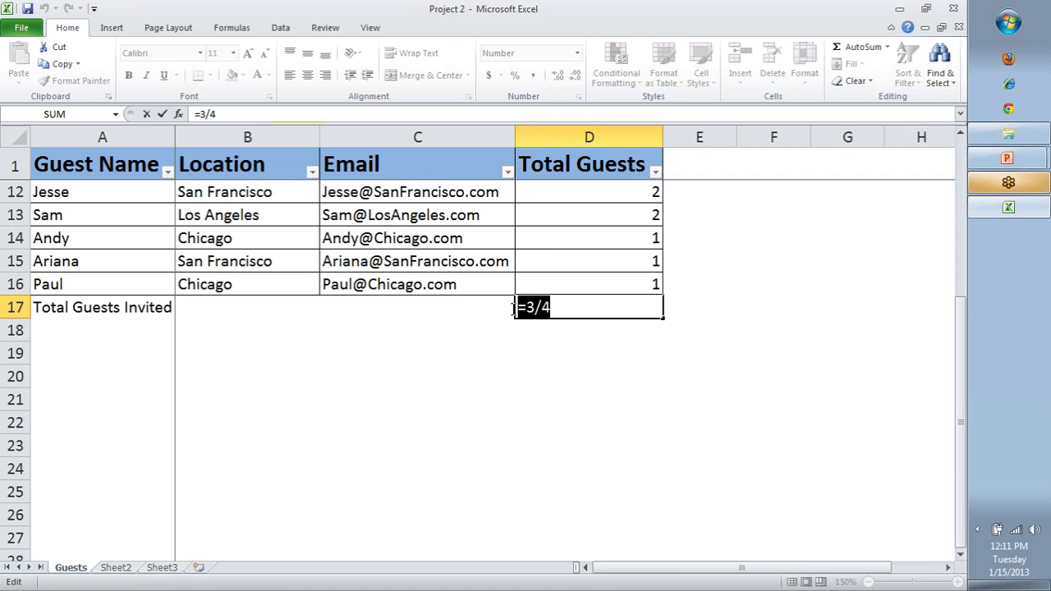
pyautogui.doubleClick(591, 310)
pyautogui.click(591, 310)
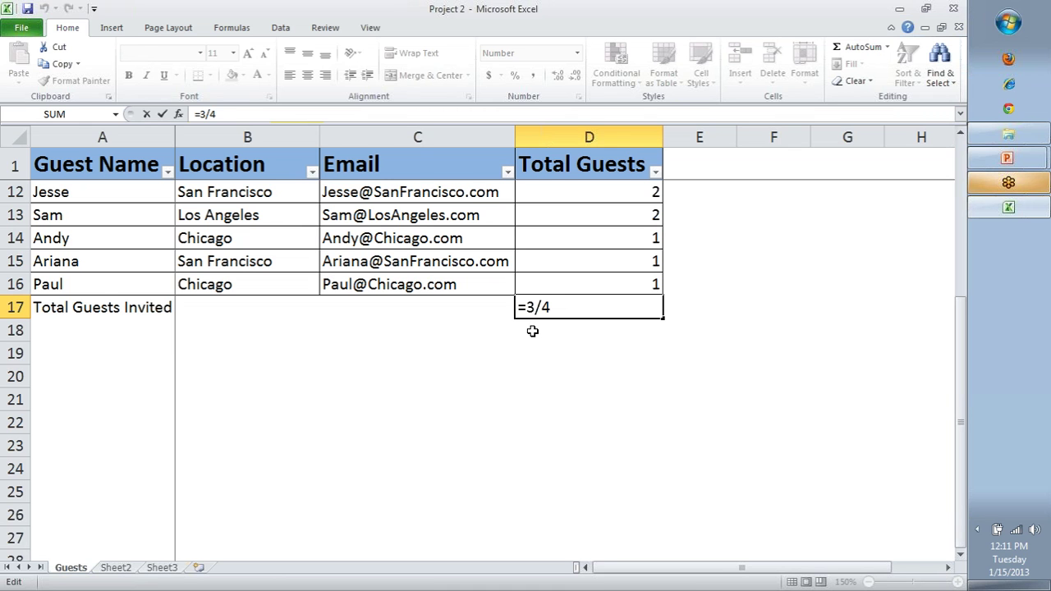
pyautogui.click(545, 423)
# Move the selection cell by cell through the guest table to B11 and open that cell for editing.
pyautogui.press('Left')
pyautogui.press('Left')
pyautogui.press('Up')
pyautogui.press('Up')
pyautogui.press('Up')
pyautogui.press('Up')
pyautogui.press('Up')
pyautogui.press('Up')
pyautogui.press('Right')
pyautogui.press('Up')
pyautogui.press('Up')
pyautogui.press('Up')
pyautogui.press('Left')
pyautogui.press('Up')
pyautogui.press('Left')
pyautogui.press('Up')
pyautogui.press('Right')
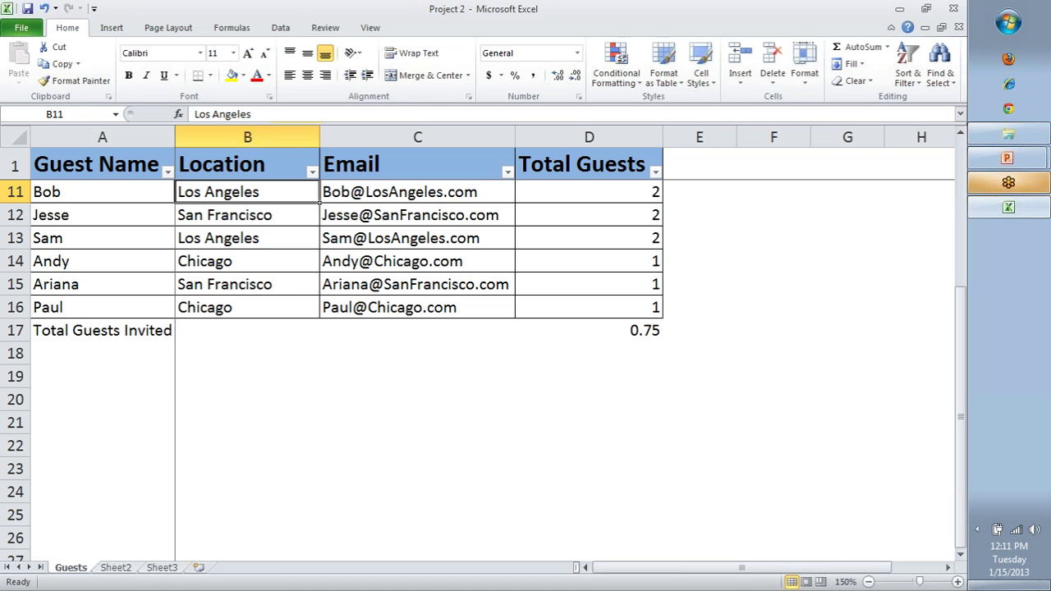
pyautogui.press('F2')
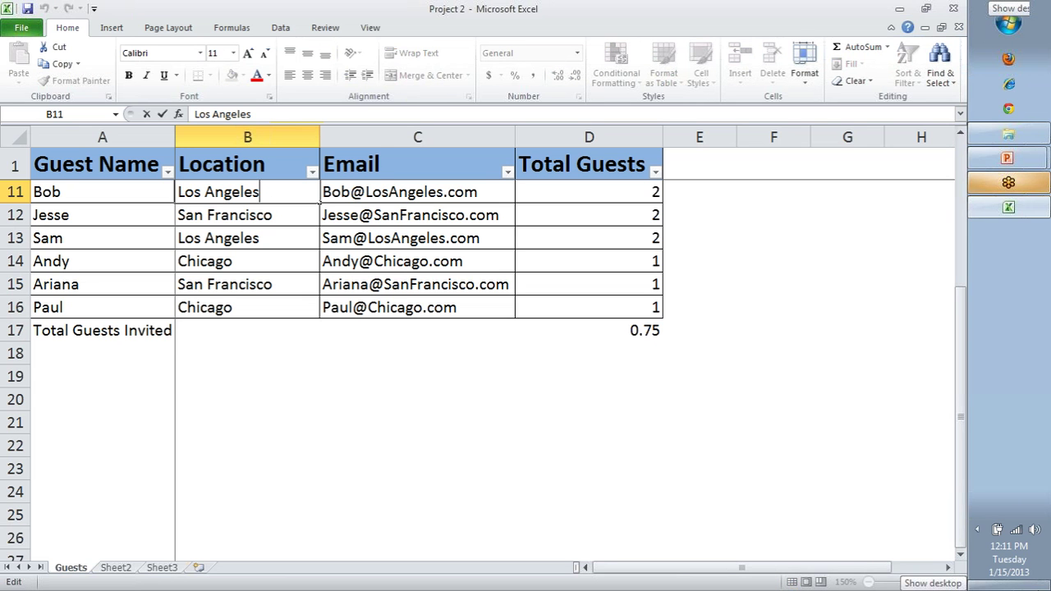
# Append the text sdfsdf to the location in B11, delete it again and leave the cell.
pyautogui.write('sdfsdf')
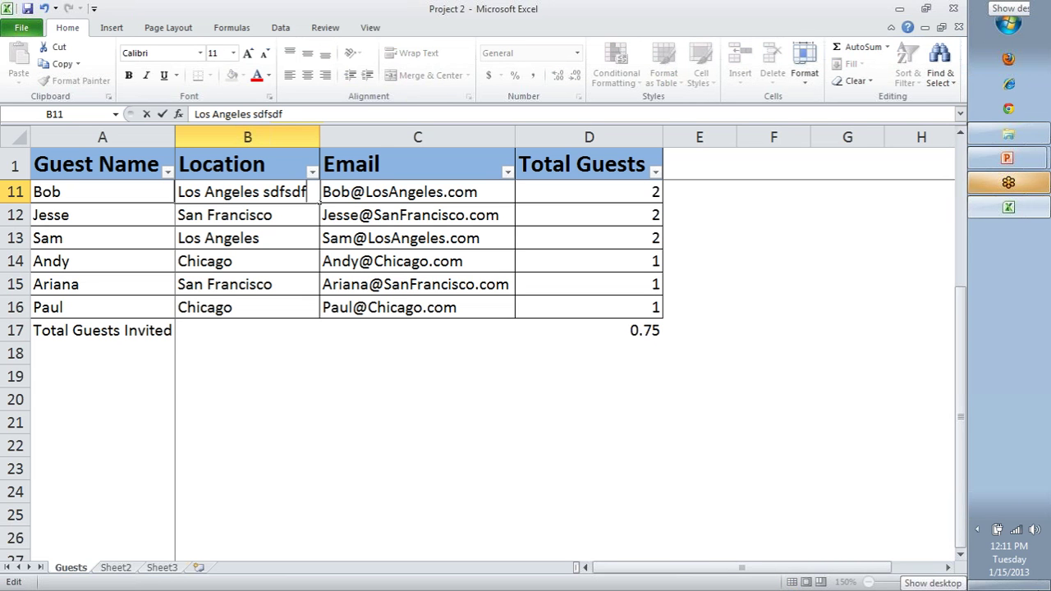
pyautogui.press('BackSpace')
pyautogui.press('BackSpace')
pyautogui.press('BackSpace')
pyautogui.press('BackSpace')
pyautogui.press('BackSpace')
pyautogui.press('BackSpace')
pyautogui.press('Return')
# Open D17 to examine its whole division formula and the list of available functions.
pyautogui.press('Down')
pyautogui.press('Down')
pyautogui.press('Down')
pyautogui.press('Down')
pyautogui.press('Down')
pyautogui.press('Right')
pyautogui.press('Right')
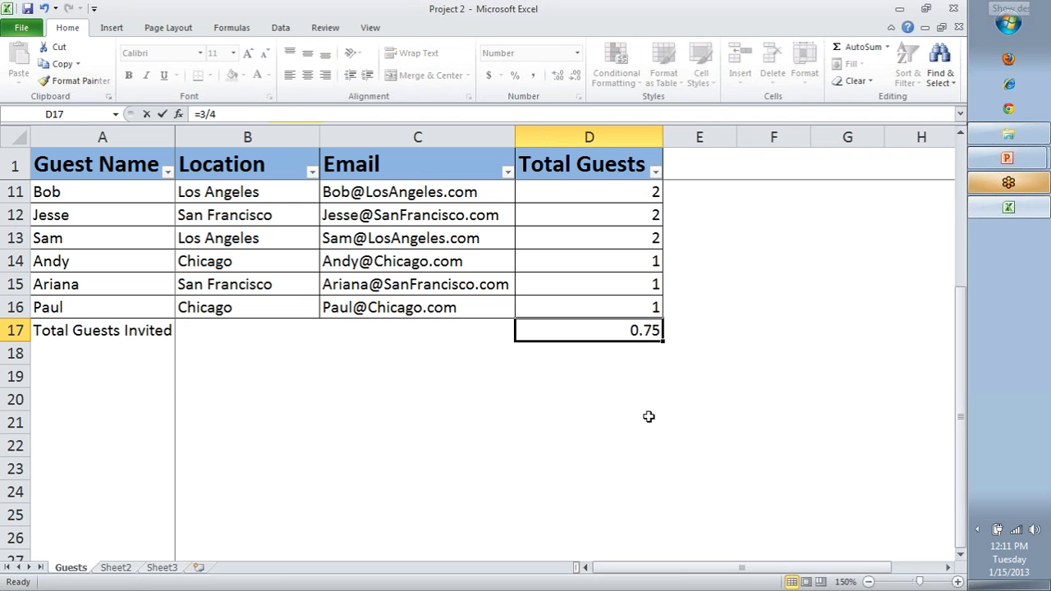
pyautogui.press('F2')
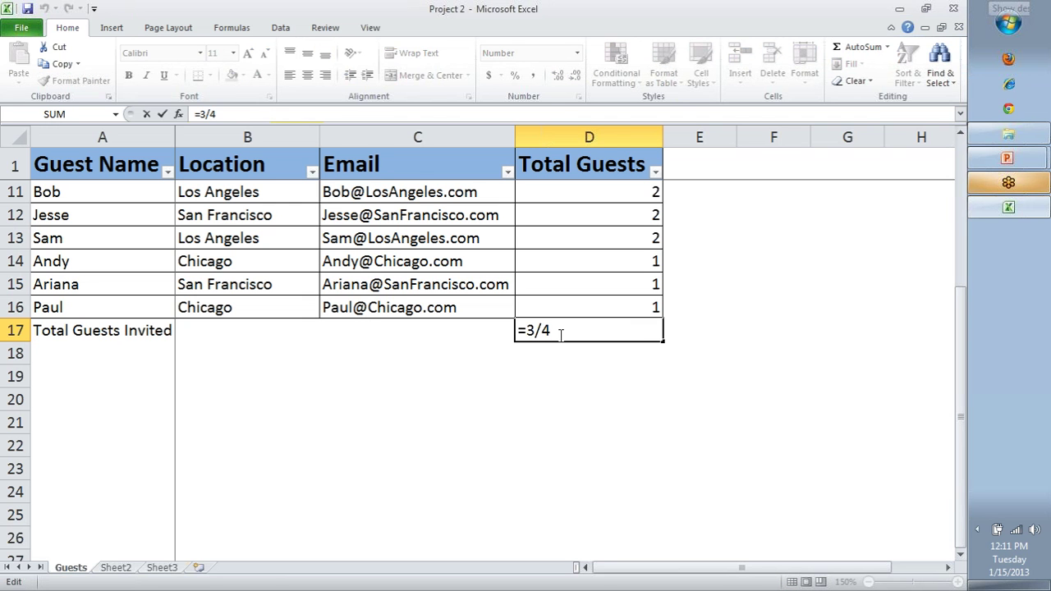
pyautogui.moveTo(558, 334); pyautogui.dragTo(520, 329)
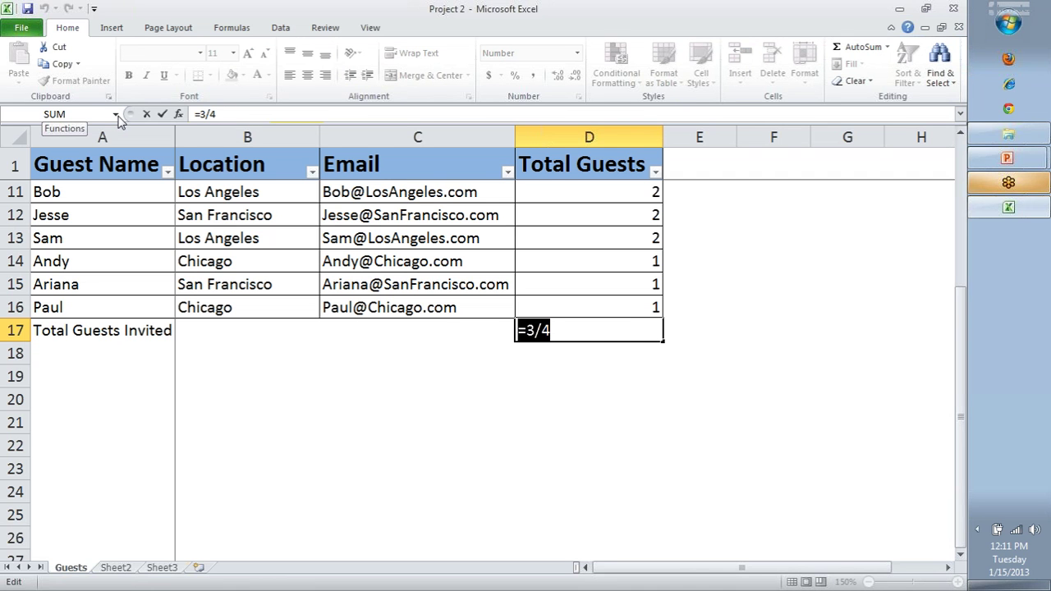
pyautogui.click(116, 114)
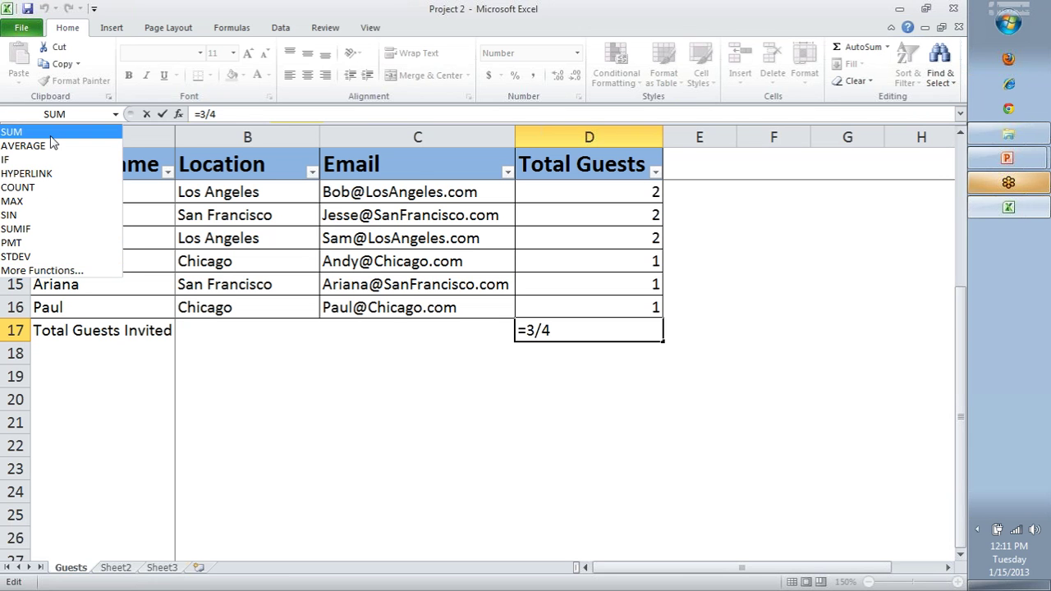
pyautogui.click(310, 200)
# Draw a yellow highlighter diagram over the sheet: an E with three arrows pointing to the labels SI, F and A.
pyautogui.click(959, 389)
pyautogui.moveTo(284, 386)
pyautogui.mouseDown()
pyautogui.moveTo(282, 530)
pyautogui.moveTo(299, 373)
pyautogui.moveTo(335, 379)
pyautogui.mouseUp()
pyautogui.moveTo(284, 464); pyautogui.dragTo(365, 462)
pyautogui.moveTo(284, 519); pyautogui.dragTo(372, 519)
pyautogui.moveTo(444, 446)
pyautogui.mouseDown()
pyautogui.moveTo(584, 356)
pyautogui.moveTo(731, 338)
pyautogui.moveTo(739, 346)
pyautogui.moveTo(725, 379)
pyautogui.mouseUp()
pyautogui.moveTo(809, 283); pyautogui.dragTo(765, 357)
pyautogui.moveTo(856, 274); pyautogui.dragTo(867, 335)
pyautogui.moveTo(451, 444)
pyautogui.mouseDown()
pyautogui.moveTo(700, 434)
pyautogui.moveTo(704, 399)
pyautogui.moveTo(746, 427)
pyautogui.moveTo(682, 485)
pyautogui.mouseUp()
pyautogui.moveTo(812, 386)
pyautogui.mouseDown()
pyautogui.moveTo(809, 491)
pyautogui.moveTo(827, 380)
pyautogui.moveTo(867, 380)
pyautogui.mouseUp()
pyautogui.moveTo(820, 440); pyautogui.dragTo(871, 434)
pyautogui.moveTo(444, 448)
pyautogui.mouseDown()
pyautogui.moveTo(637, 543)
pyautogui.moveTo(690, 543)
pyautogui.mouseUp()
pyautogui.moveTo(657, 503)
pyautogui.mouseDown()
pyautogui.moveTo(695, 542)
pyautogui.moveTo(637, 585)
pyautogui.mouseUp()
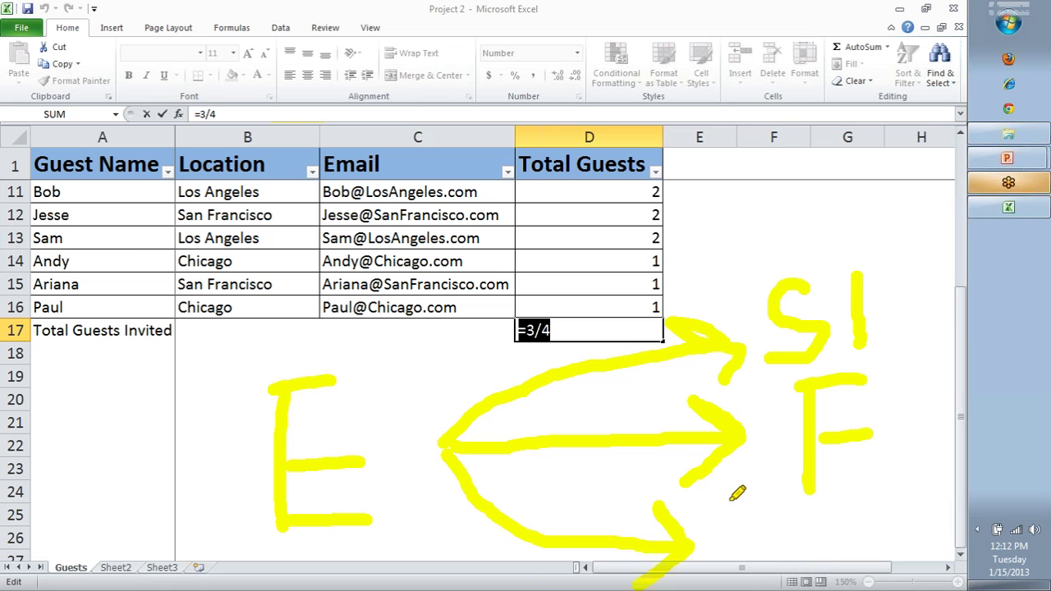
pyautogui.moveTo(741, 488)
pyautogui.mouseDown()
pyautogui.moveTo(734, 570)
pyautogui.moveTo(751, 476)
pyautogui.moveTo(817, 565)
pyautogui.mouseUp()
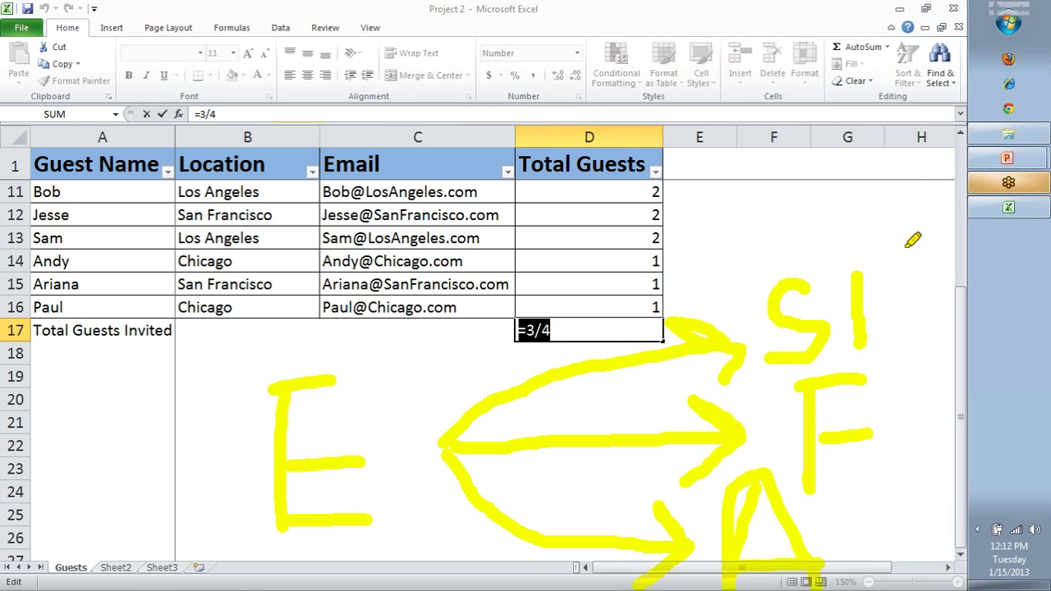
# Circle the SI and F labels in the highlighter diagram and draw a long downward arrow beside them.
pyautogui.moveTo(910, 243)
pyautogui.mouseDown()
pyautogui.moveTo(842, 232)
pyautogui.moveTo(739, 287)
pyautogui.moveTo(740, 444)
pyautogui.moveTo(792, 511)
pyautogui.moveTo(955, 368)
pyautogui.moveTo(888, 237)
pyautogui.mouseUp()
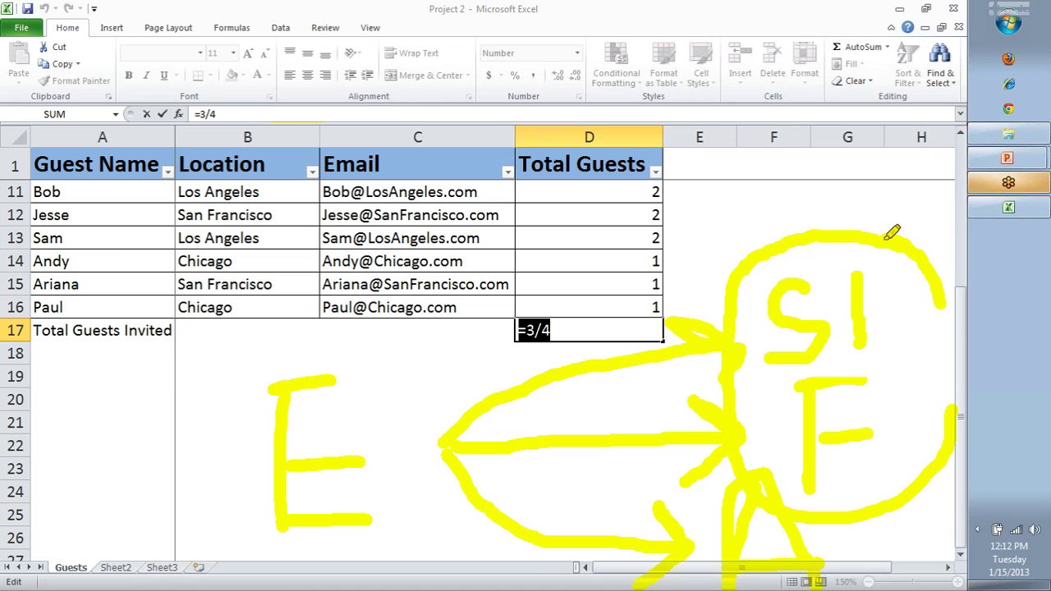
pyautogui.click(905, 339)
pyautogui.moveTo(904, 340); pyautogui.dragTo(907, 544)
pyautogui.moveTo(943, 497); pyautogui.dragTo(912, 557)
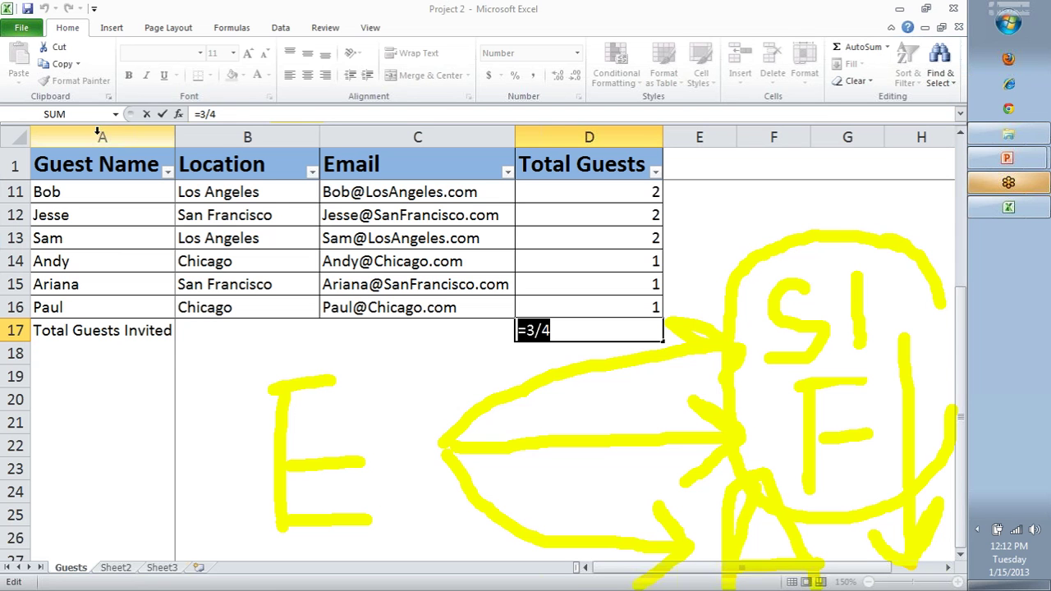
# Examine the list of available functions again from D17, and leave the cell without choosing one.
pyautogui.click(115, 116)
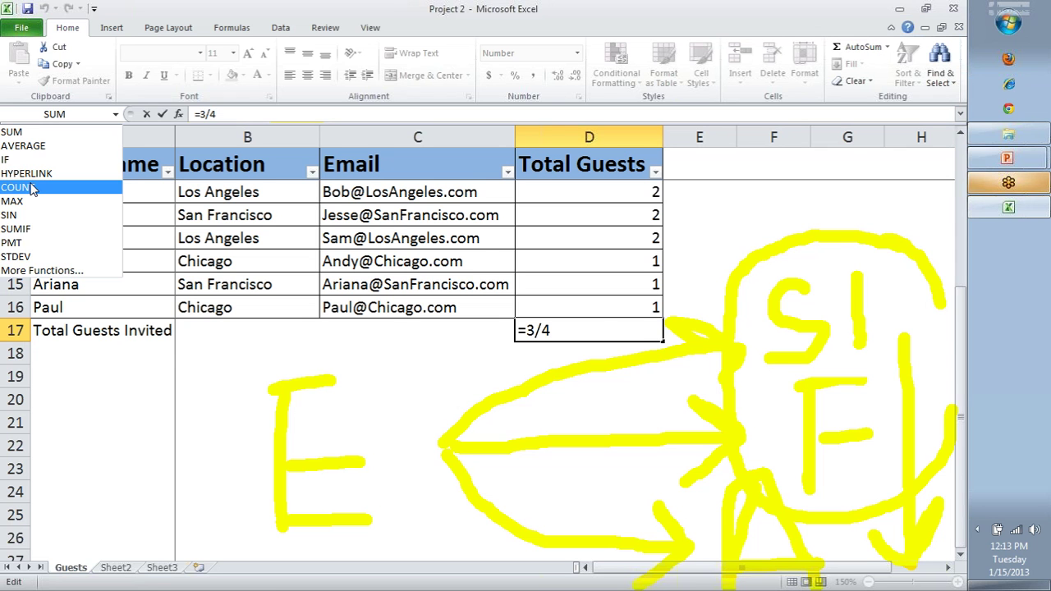
pyautogui.click(557, 249)
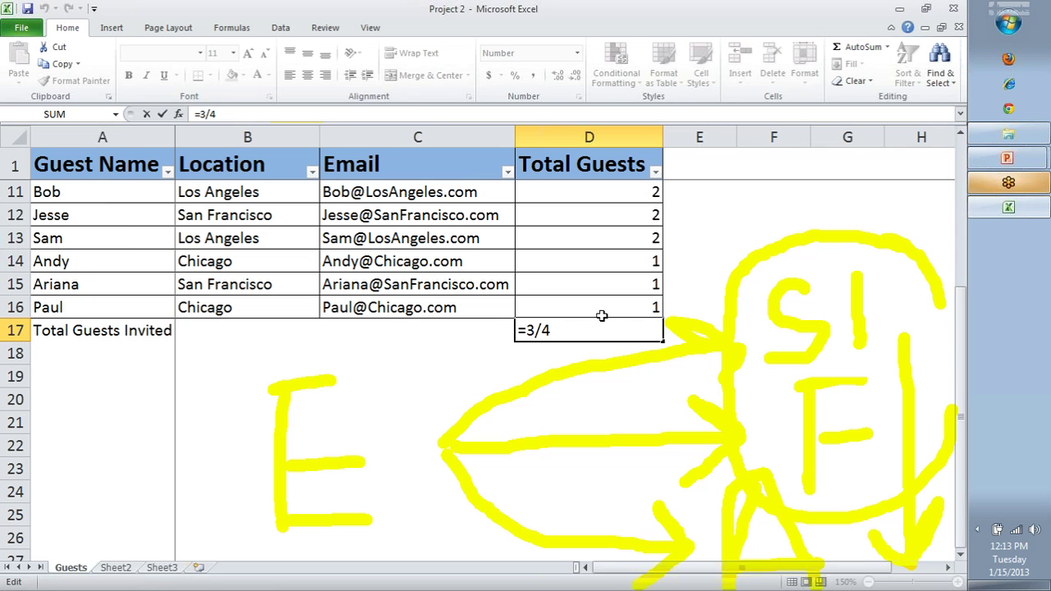
pyautogui.press('Return')
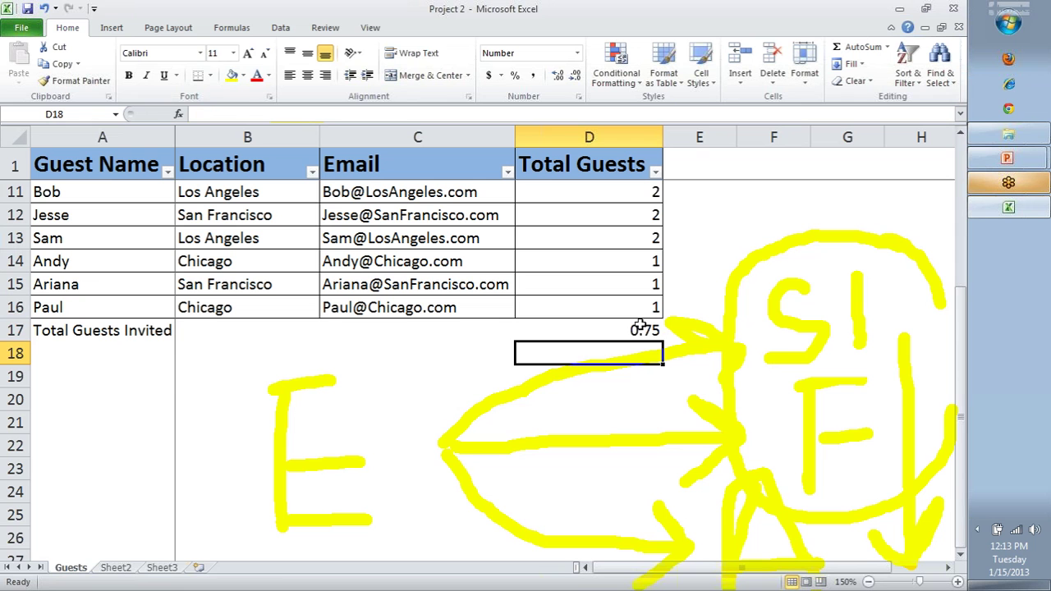
# Replace the formula in D17 with =D2+D3+D4, picking the three cells as references.
pyautogui.click(640, 326)
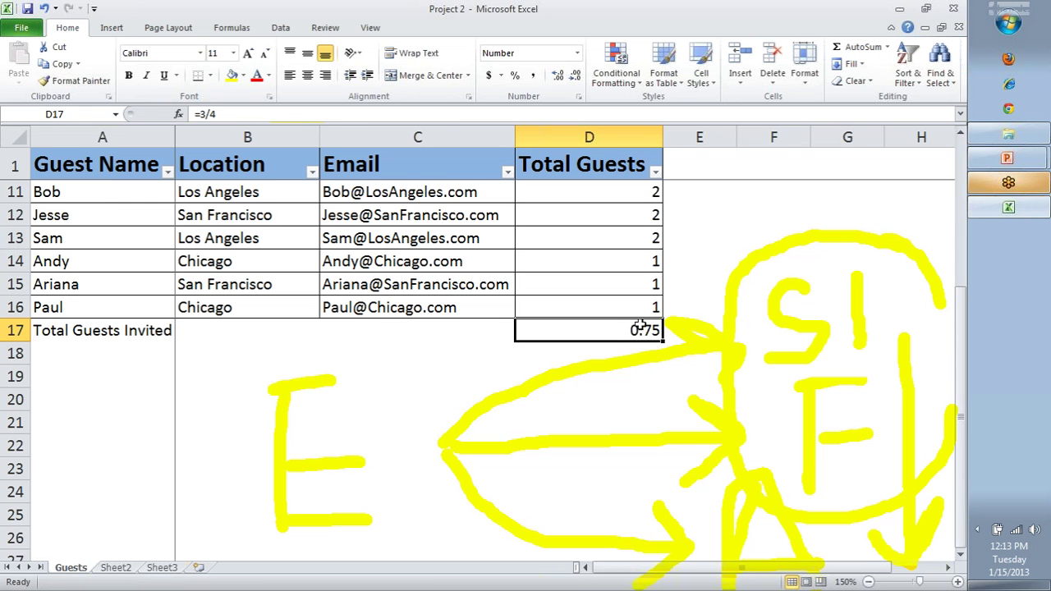
pyautogui.scroll(3, 662, 298)
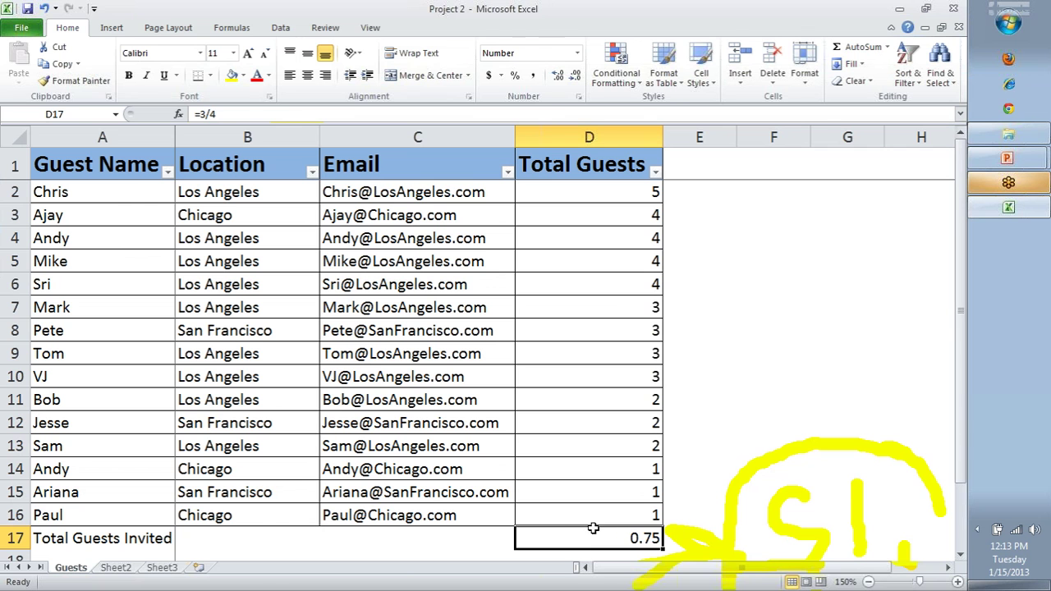
pyautogui.write('=')
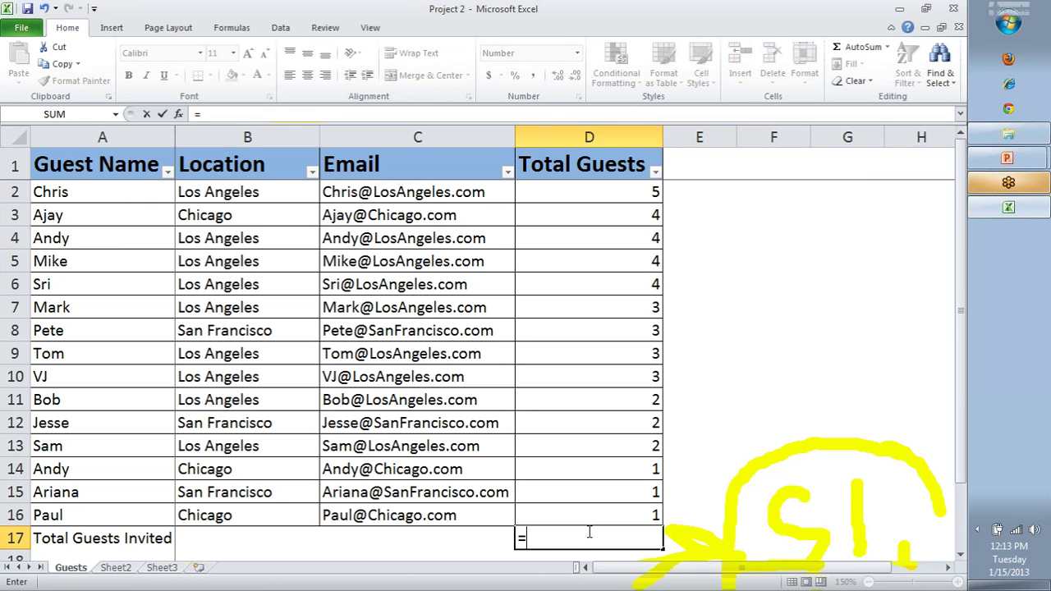
pyautogui.click(640, 190)
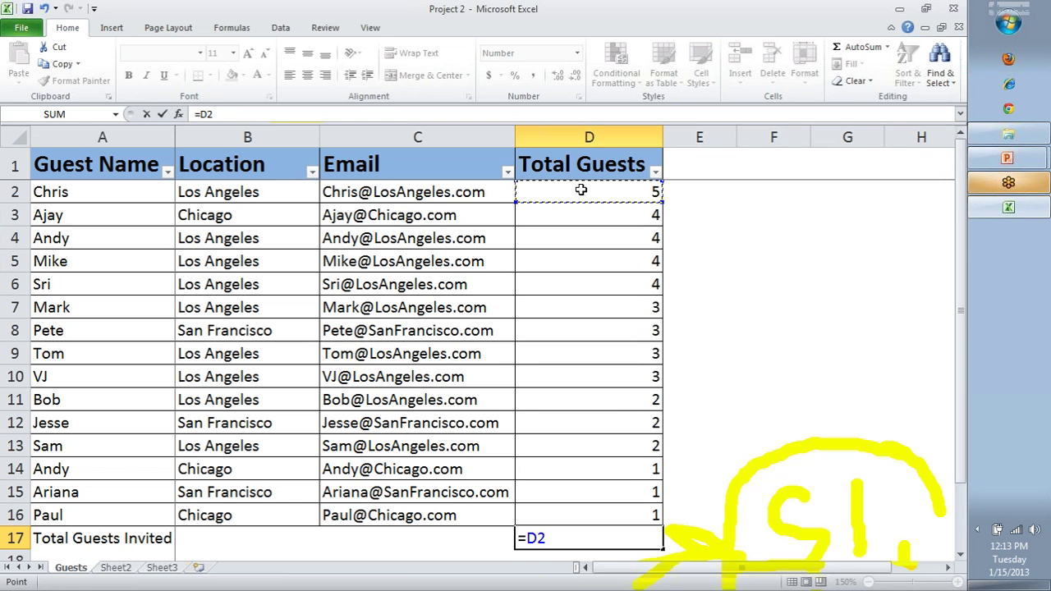
pyautogui.write('+')
pyautogui.click(568, 210)
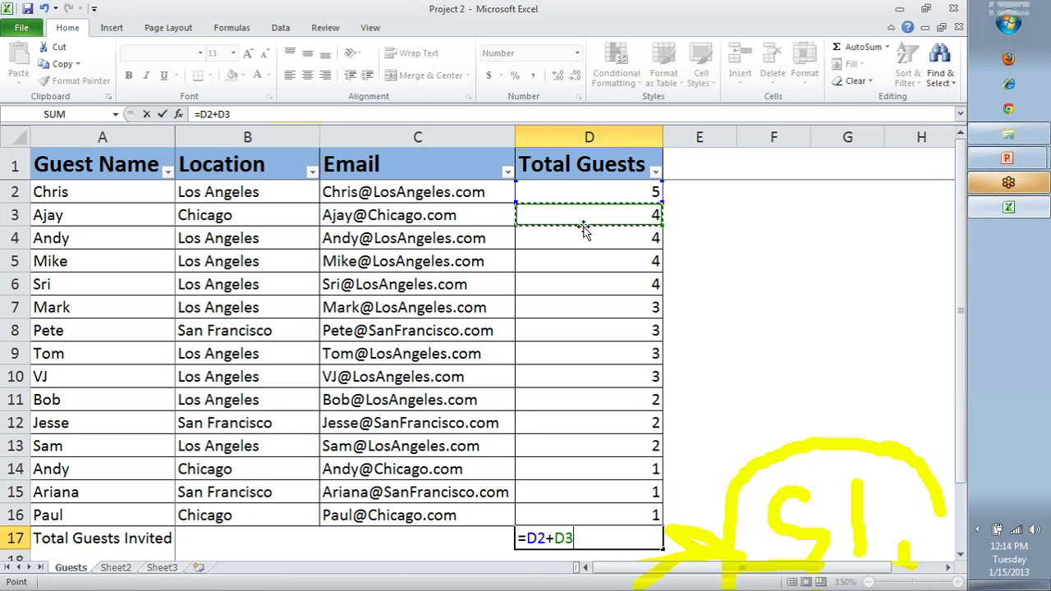
pyautogui.write('+')
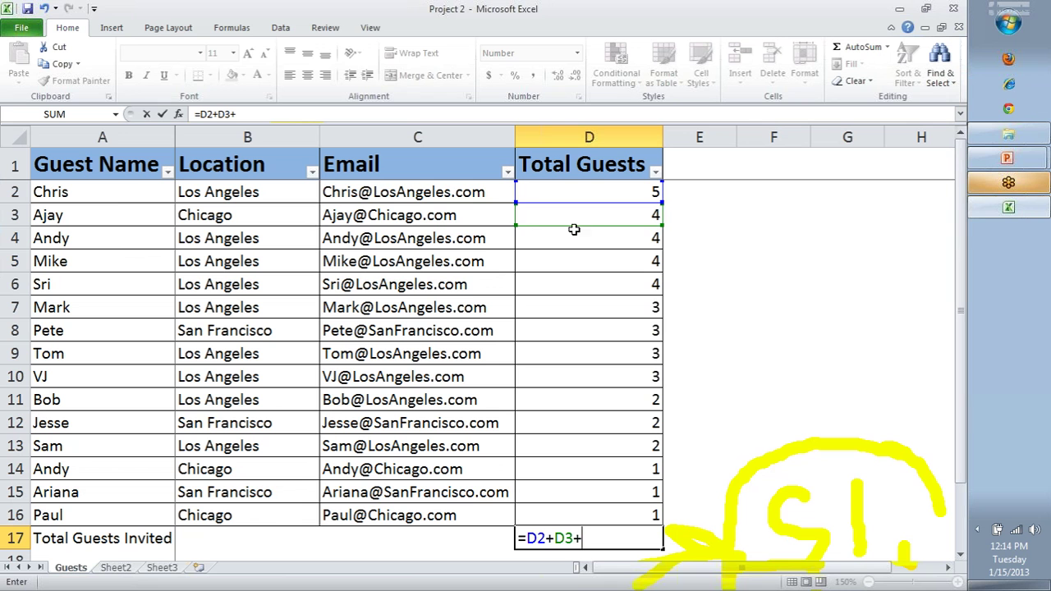
pyautogui.click(560, 239)
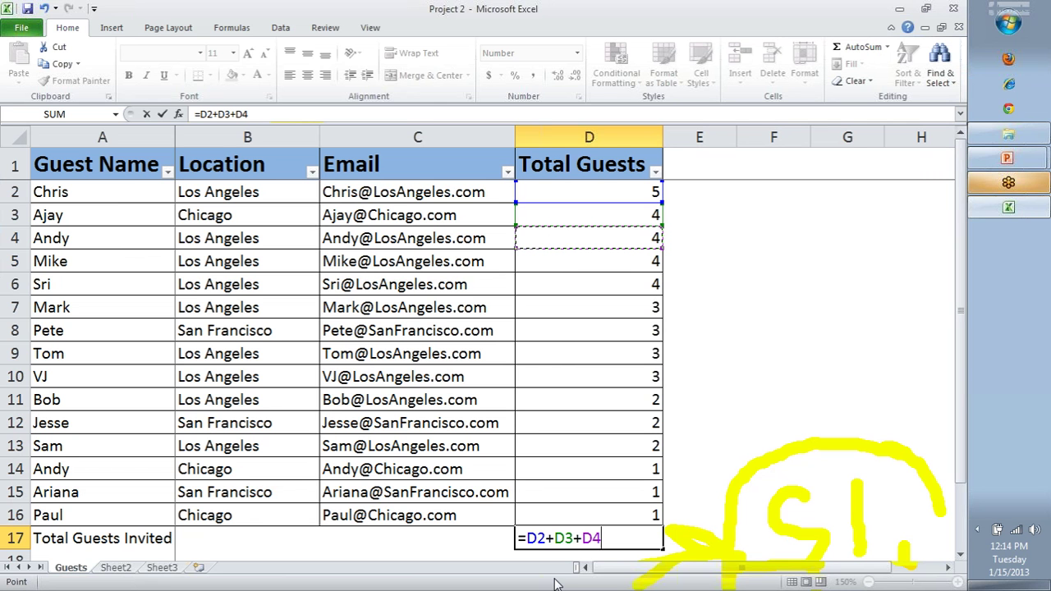
pyautogui.press('Return')
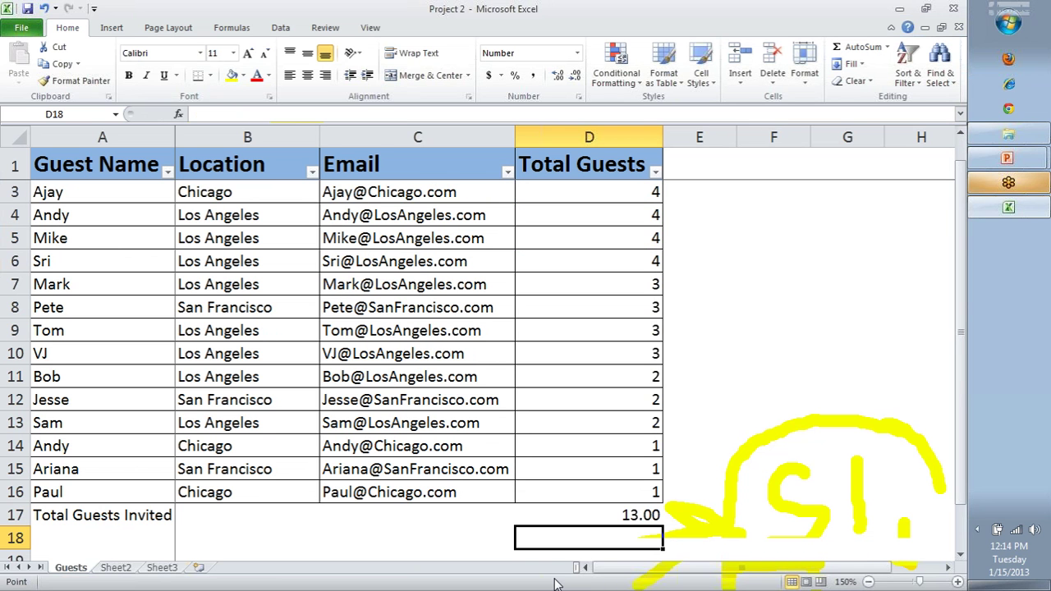
# Select the total in D17 and clear the yellow highlighter drawing from the screen.
pyautogui.click(626, 187)
pyautogui.scroll(1, 632, 190)
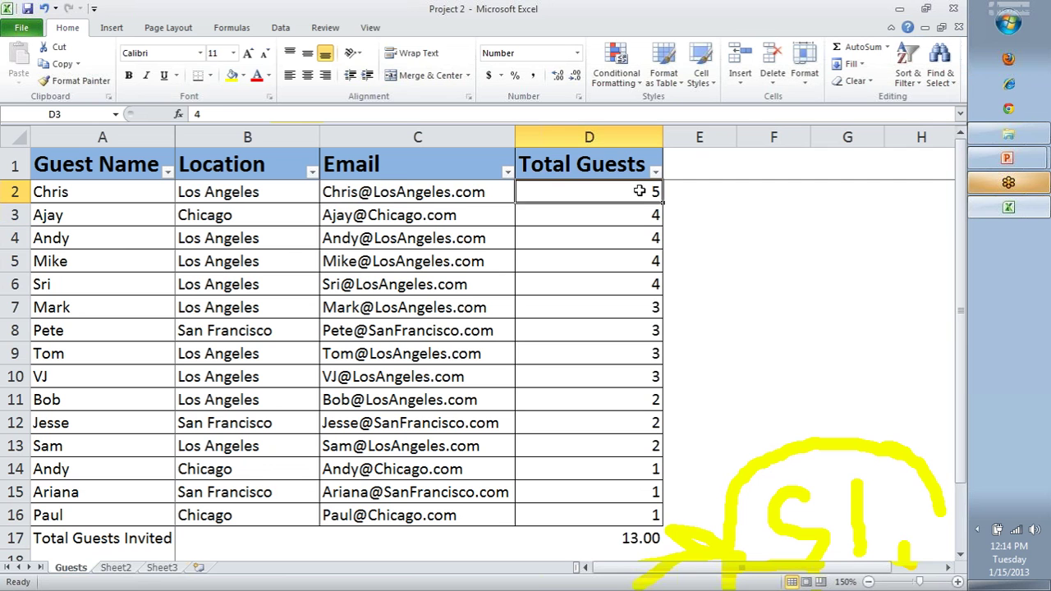
pyautogui.click(641, 533)
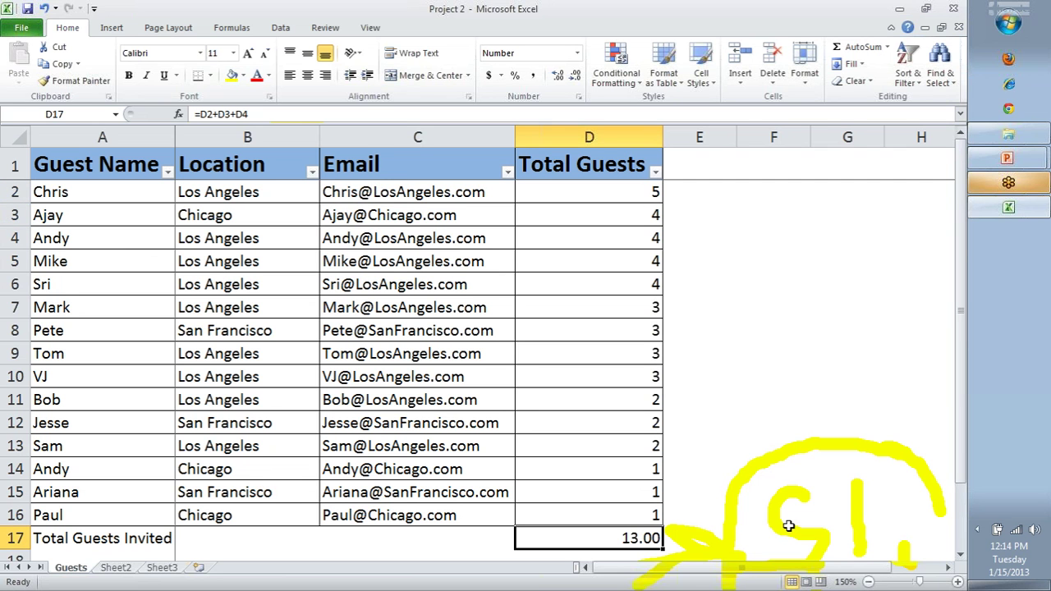
pyautogui.click(960, 401)
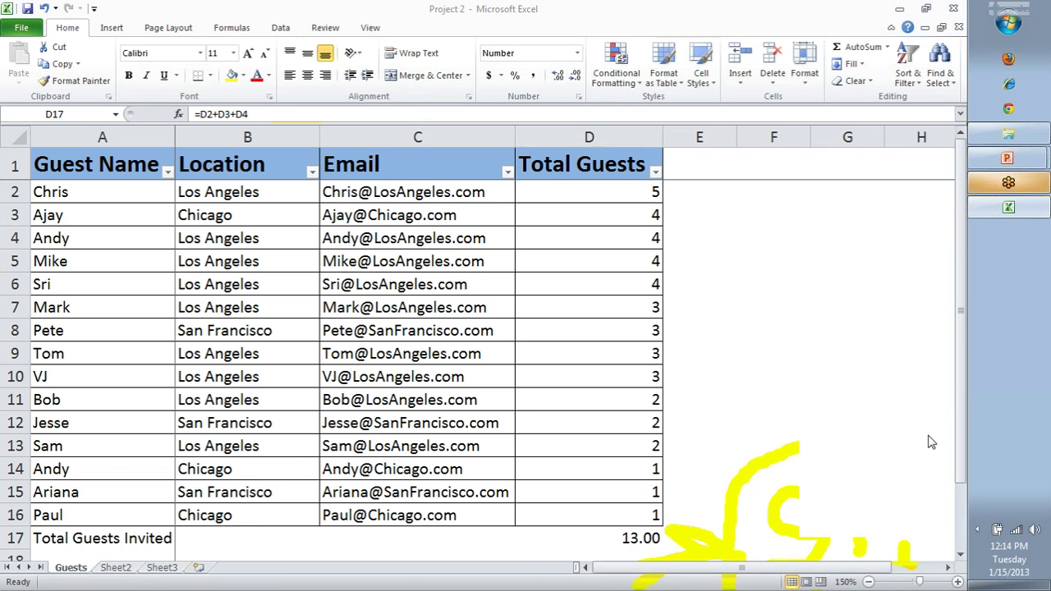
pyautogui.click(876, 486)
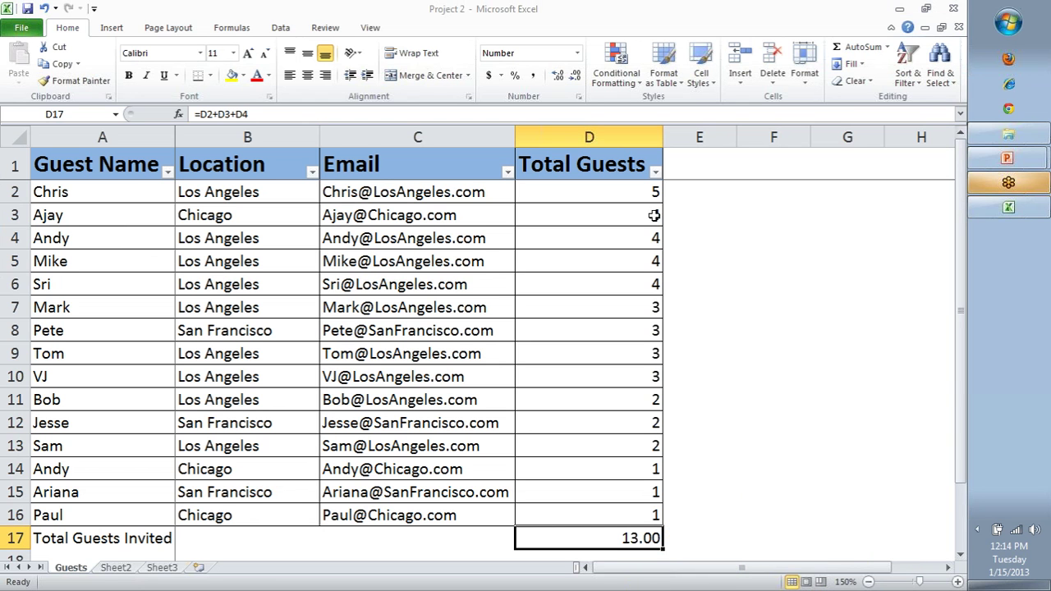
# Select D2:D4 and the total in D17 to compare the added cells with the formula.
pyautogui.click(629, 189)
pyautogui.click(621, 208)
pyautogui.moveTo(620, 230); pyautogui.dragTo(618, 192)
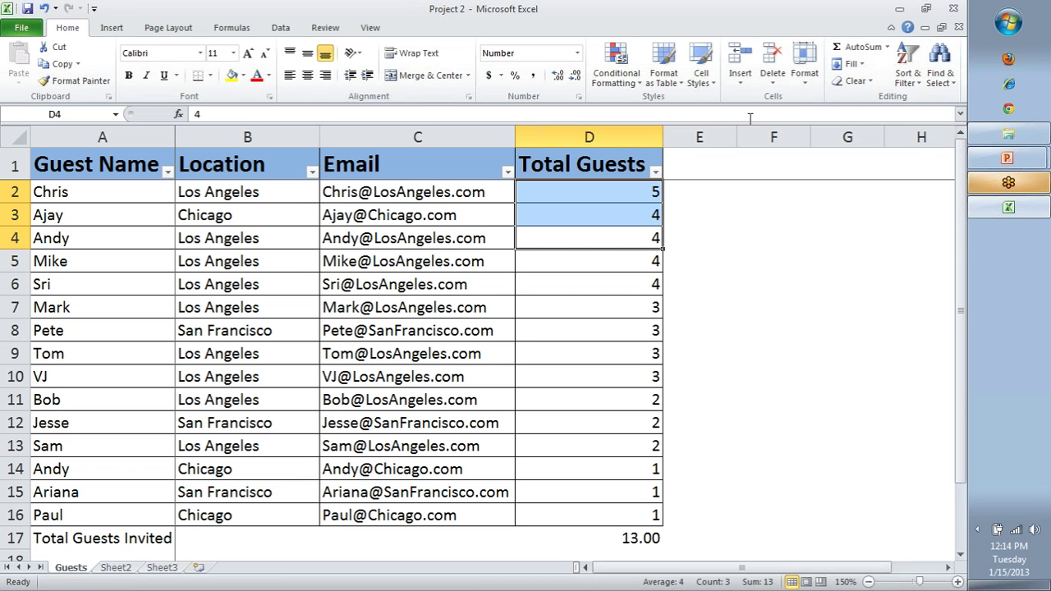
pyautogui.click(648, 538)
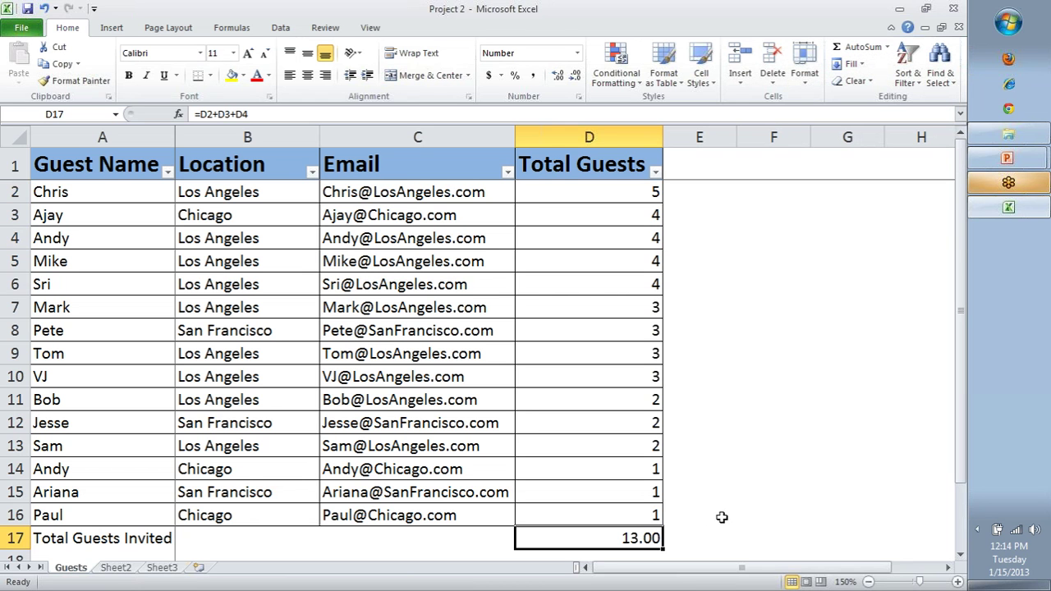
# Set the Total Guests value in D2 to 7 and the one in D4 to 0.
pyautogui.click(658, 194)
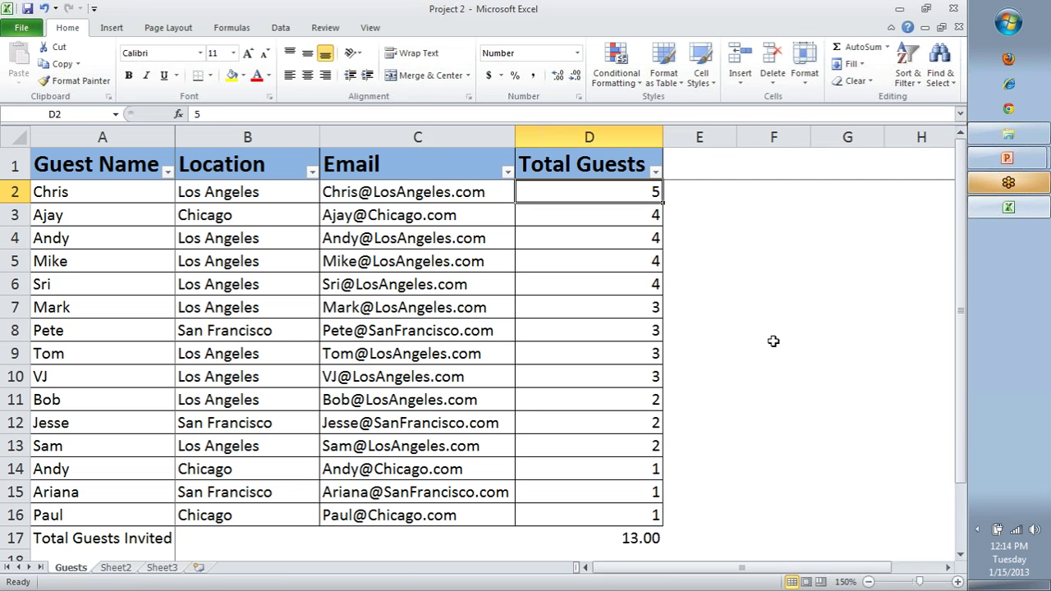
pyautogui.write('7')
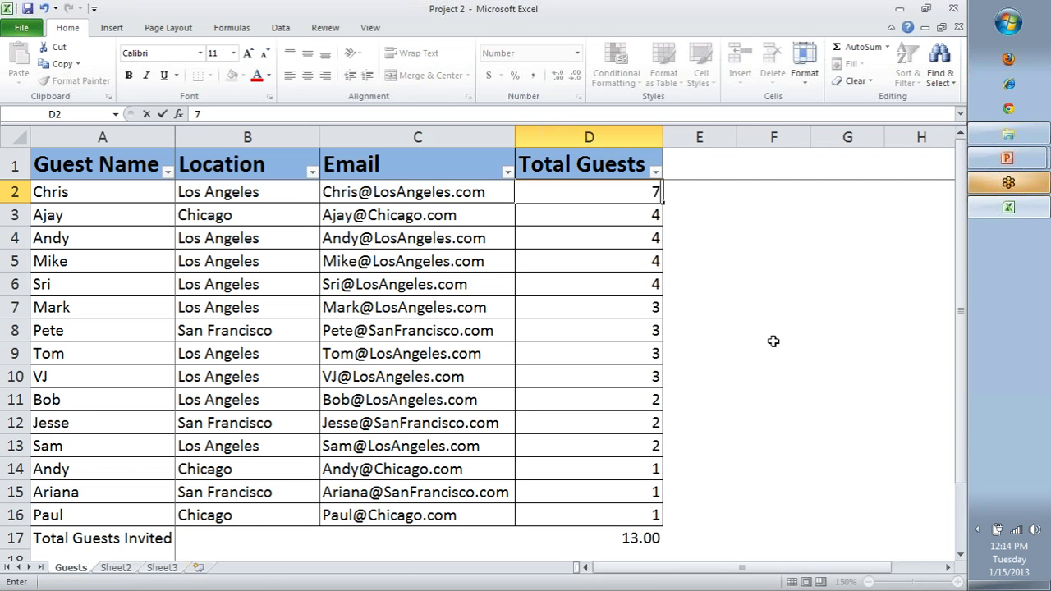
pyautogui.press('Return')
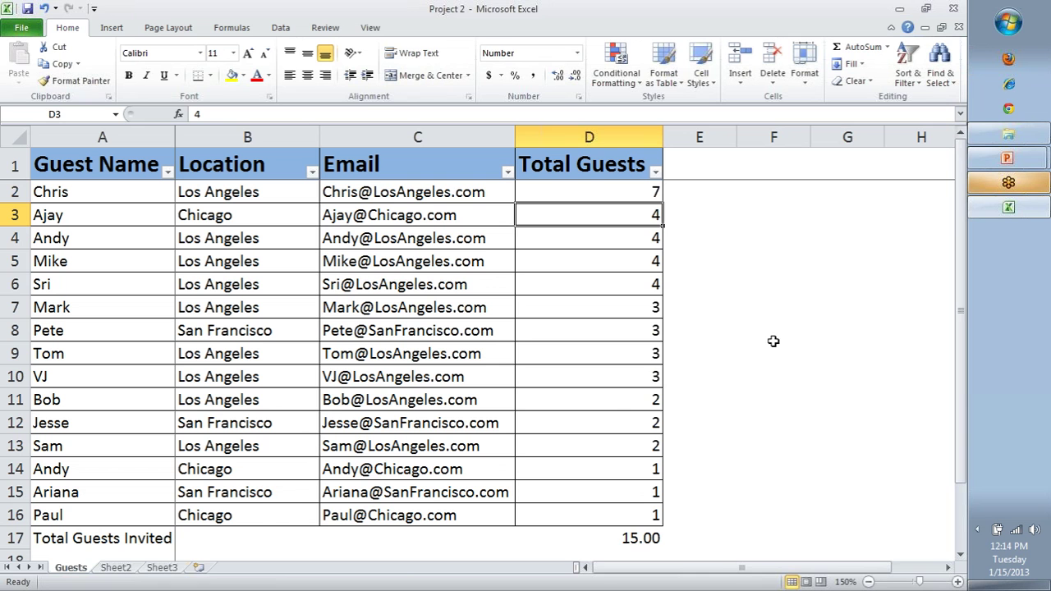
pyautogui.click(621, 534)
pyautogui.click(639, 236)
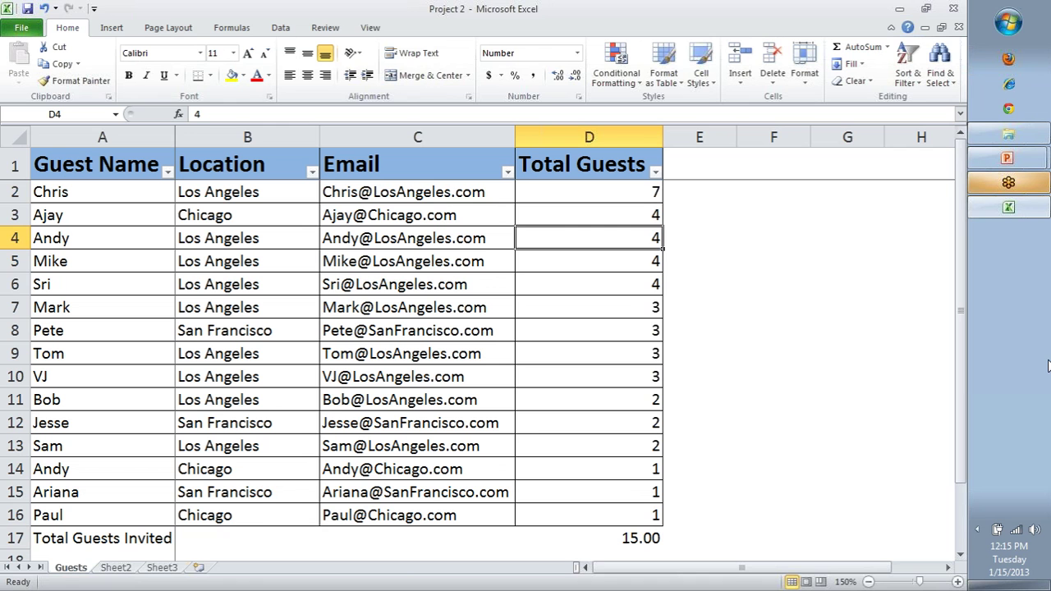
pyautogui.write('0')
pyautogui.press('Return')
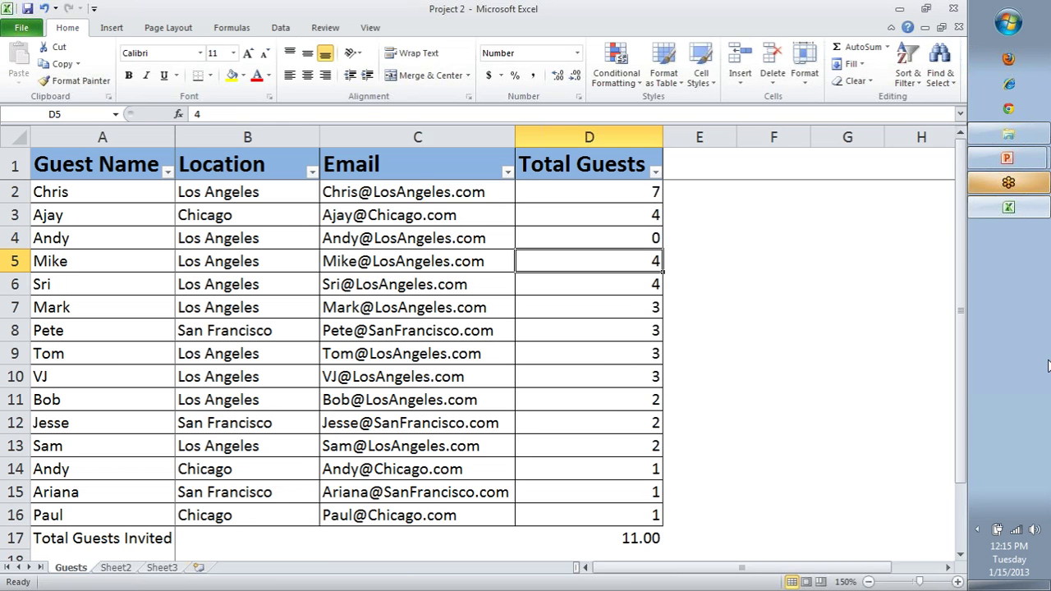
# Select D2:D4, and open D17 to examine the cell references in its whole addition formula.
pyautogui.moveTo(633, 192); pyautogui.dragTo(636, 243)
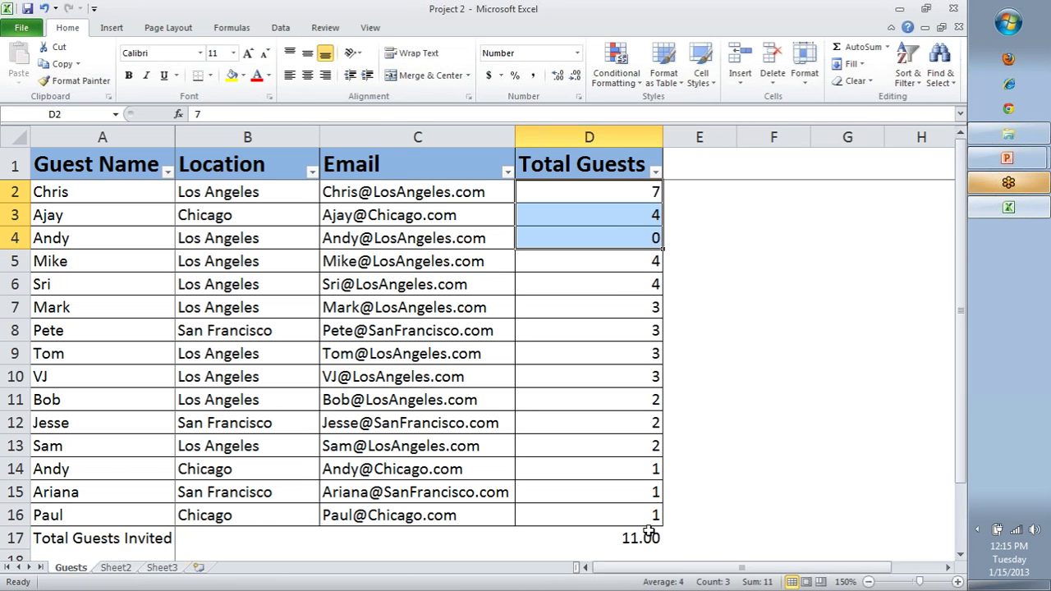
pyautogui.click(649, 532)
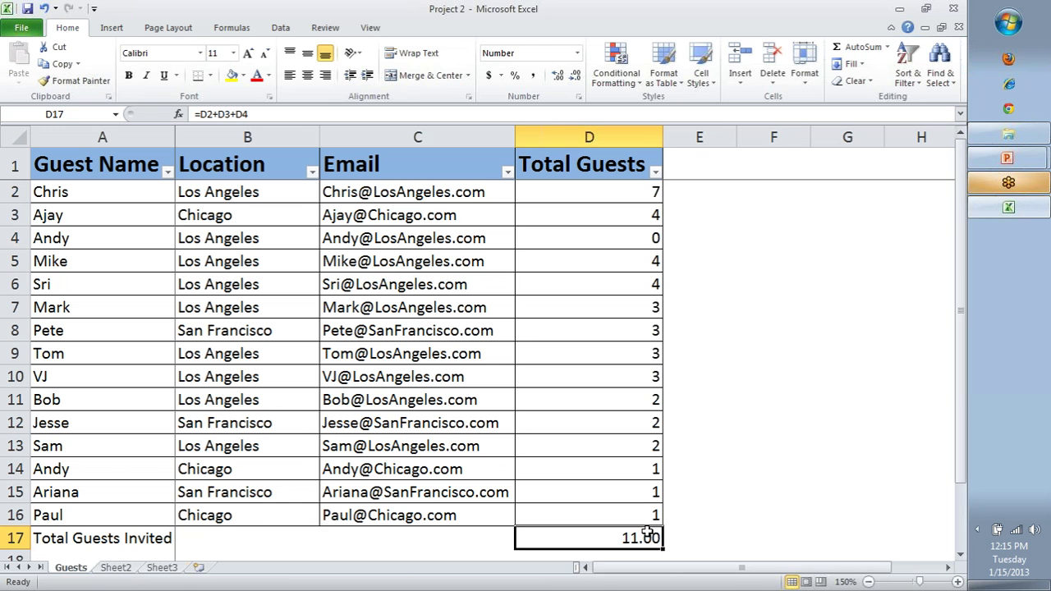
pyautogui.doubleClick(649, 532)
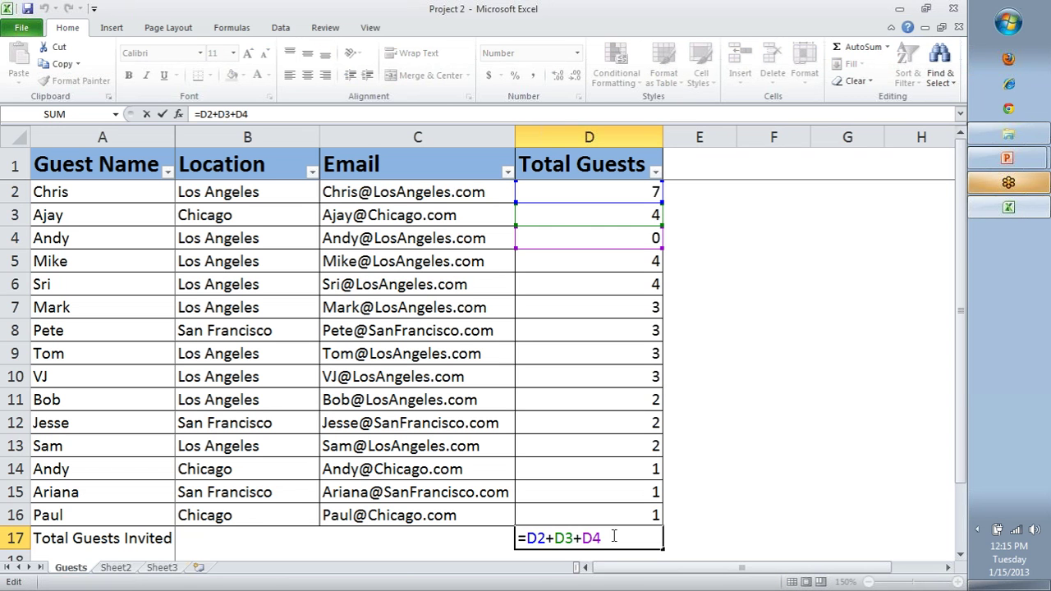
pyautogui.moveTo(614, 537); pyautogui.dragTo(520, 538)
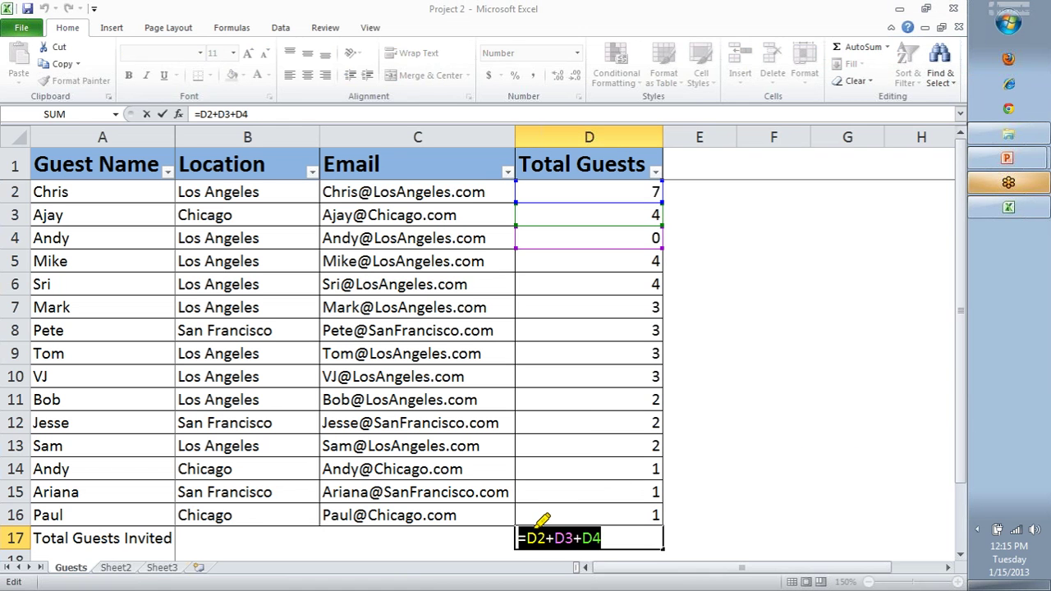
# Mark the formula in D17 and the Total Guests column with yellow highlighter arrows, and close D17 without changing its formula.
pyautogui.moveTo(655, 531)
pyautogui.mouseDown()
pyautogui.moveTo(734, 527)
pyautogui.moveTo(674, 545)
pyautogui.moveTo(665, 536)
pyautogui.moveTo(685, 513)
pyautogui.mouseUp()
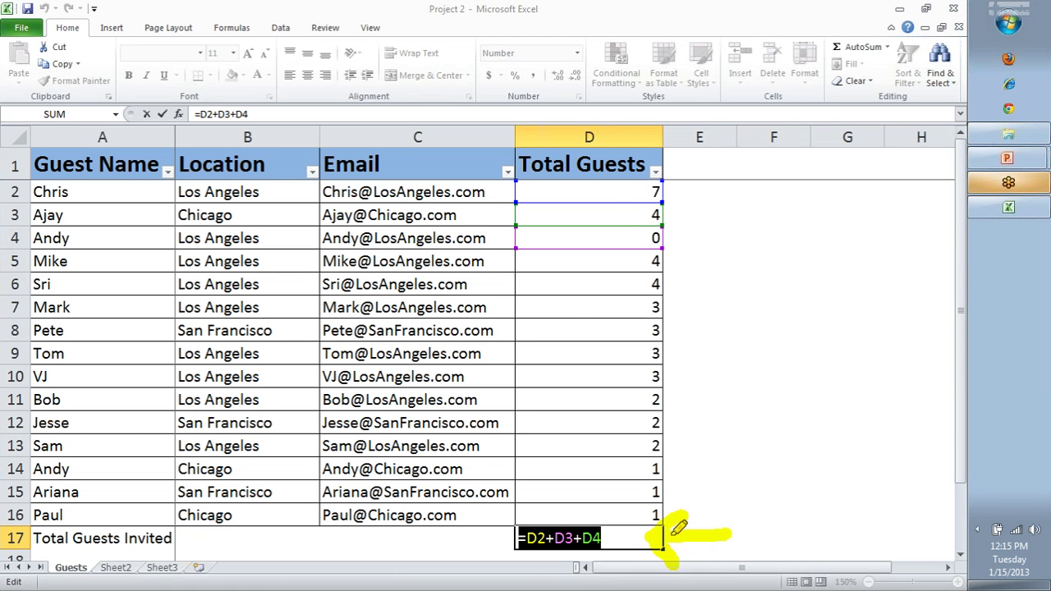
pyautogui.moveTo(641, 185)
pyautogui.mouseDown()
pyautogui.moveTo(648, 253)
pyautogui.moveTo(676, 230)
pyautogui.moveTo(607, 209)
pyautogui.mouseUp()
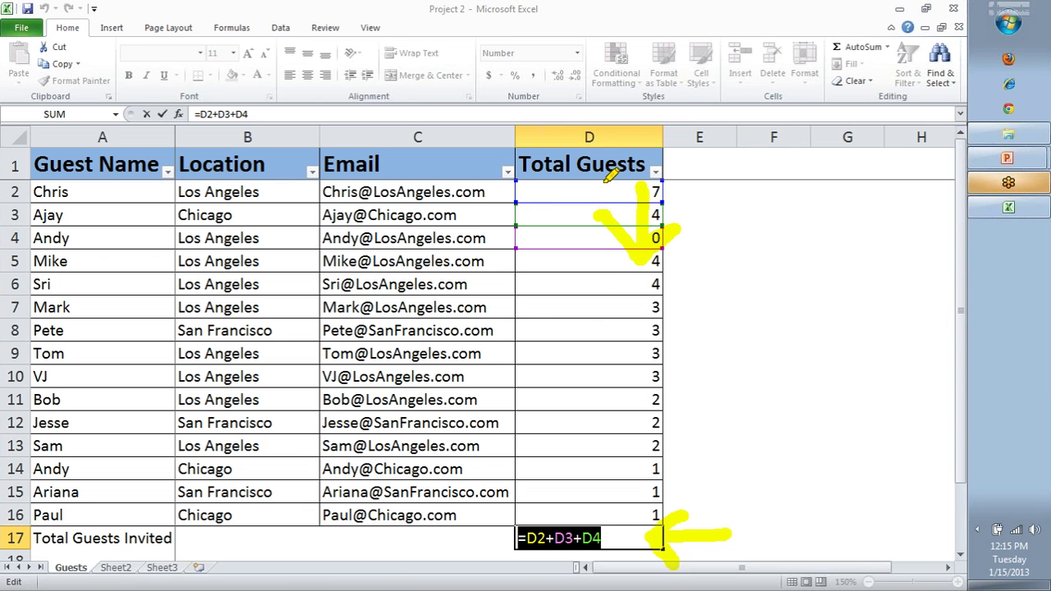
pyautogui.moveTo(604, 182)
pyautogui.mouseDown()
pyautogui.moveTo(609, 497)
pyautogui.moveTo(626, 499)
pyautogui.moveTo(616, 509)
pyautogui.moveTo(592, 483)
pyautogui.mouseUp()
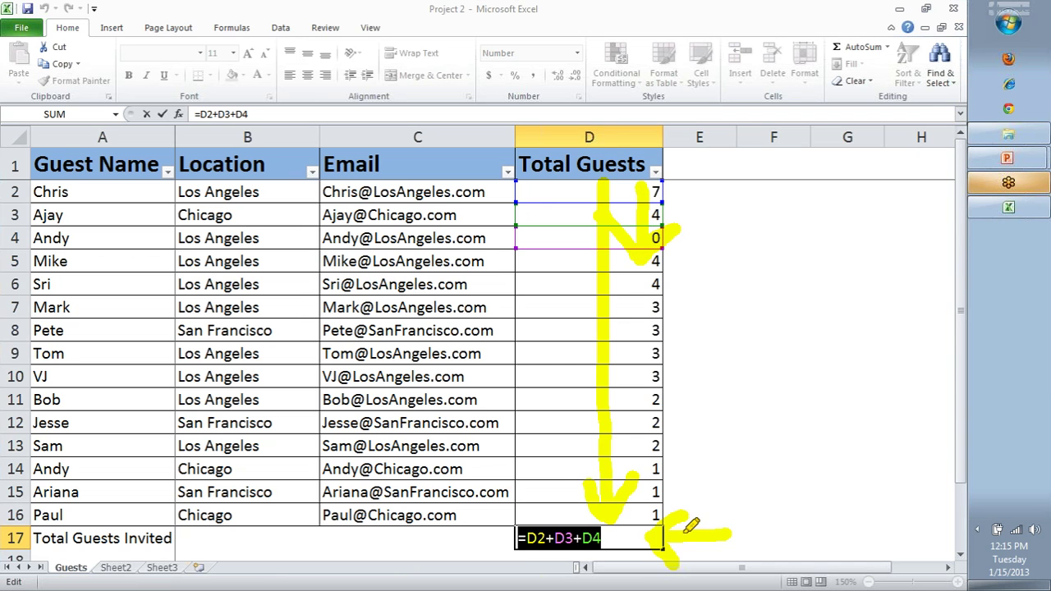
pyautogui.press('Escape')
pyautogui.click(786, 476)
pyautogui.press('Escape')
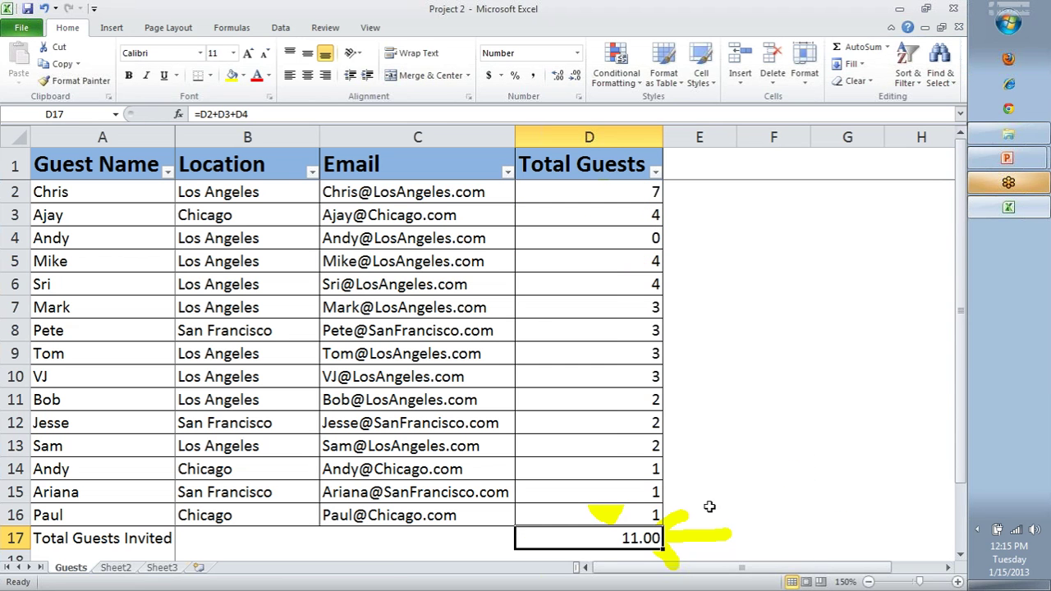
# Select the Total Guests values in D2:D16 and the total in D17 to compare the whole column with the cells the formula adds.
pyautogui.moveTo(612, 190); pyautogui.dragTo(608, 515)
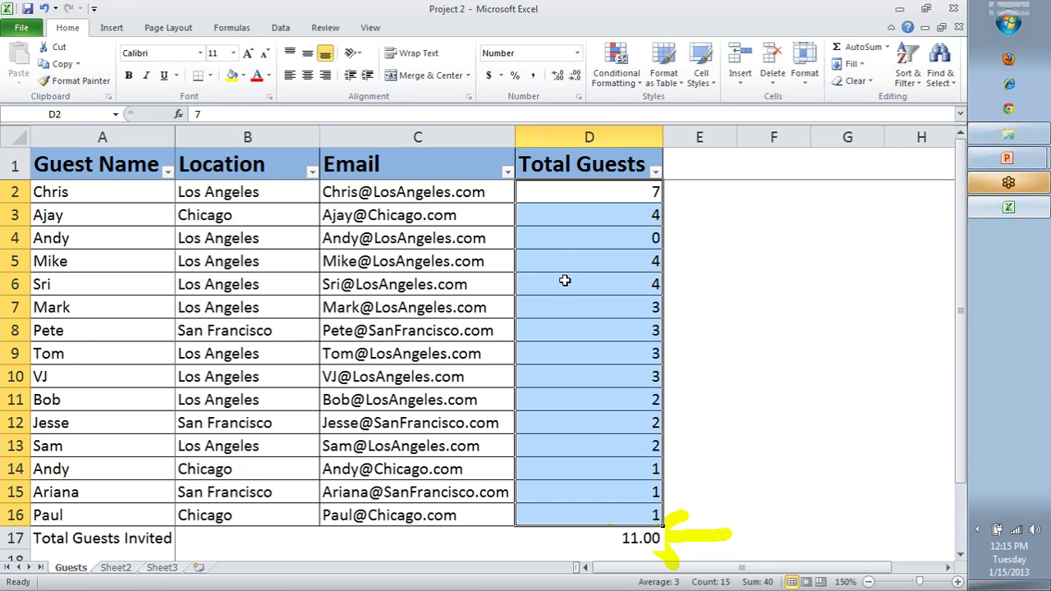
pyautogui.click(622, 539)
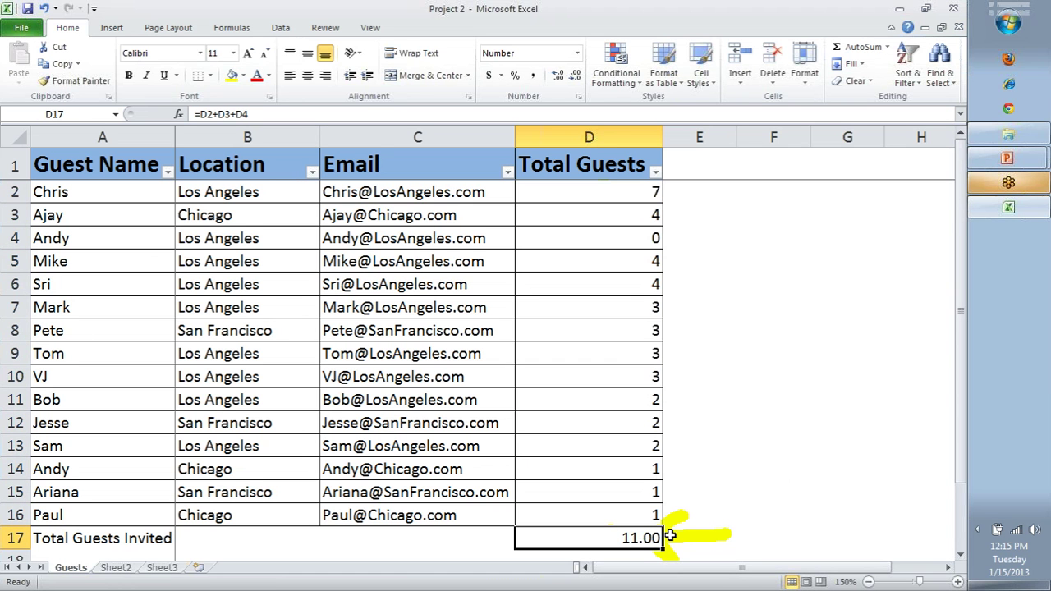
pyautogui.click(765, 498)
pyautogui.click(650, 535)
pyautogui.moveTo(554, 190); pyautogui.dragTo(564, 242)
pyautogui.click(575, 192)
pyautogui.moveTo(575, 192); pyautogui.dragTo(554, 535)
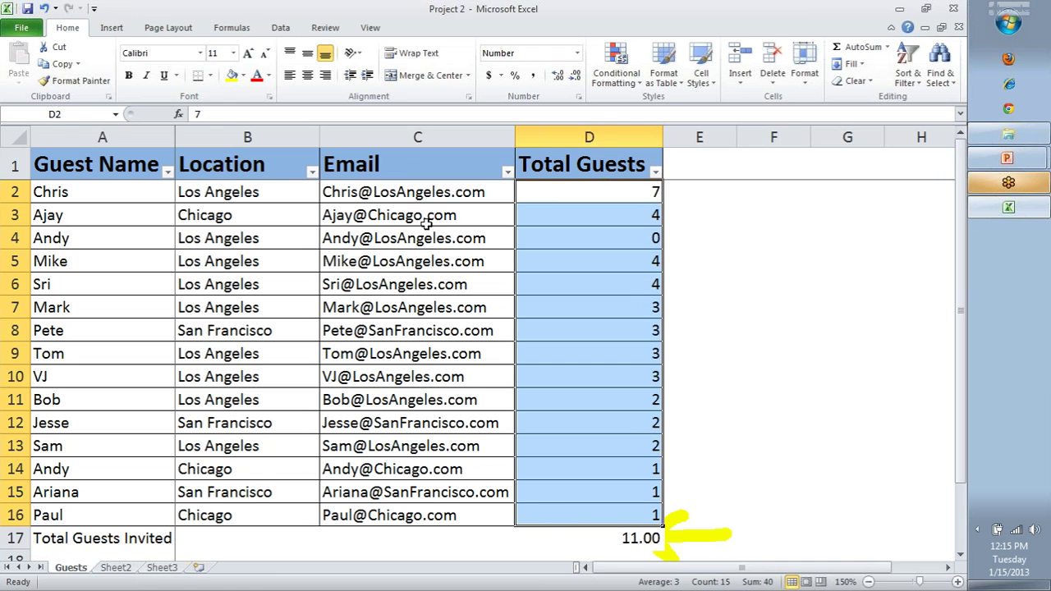
pyautogui.click(603, 539)
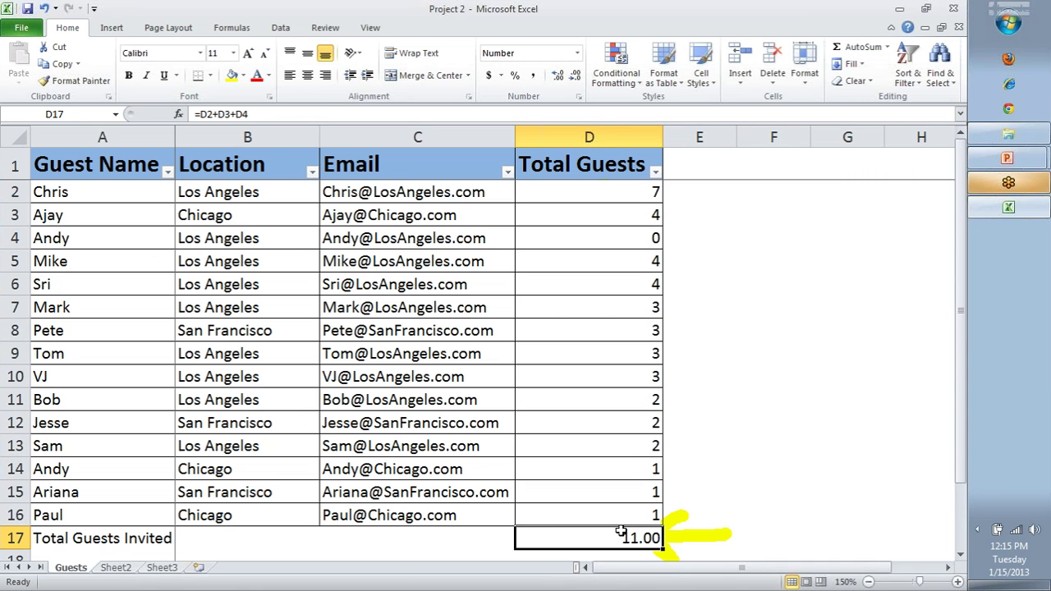
# Replace the formula in D17 with =SUM(D2:D16), and select D2:D16 to check the total against the selection's sum.
pyautogui.click(245, 115)
pyautogui.moveTo(244, 116); pyautogui.dragTo(174, 116)
pyautogui.write('=sum')
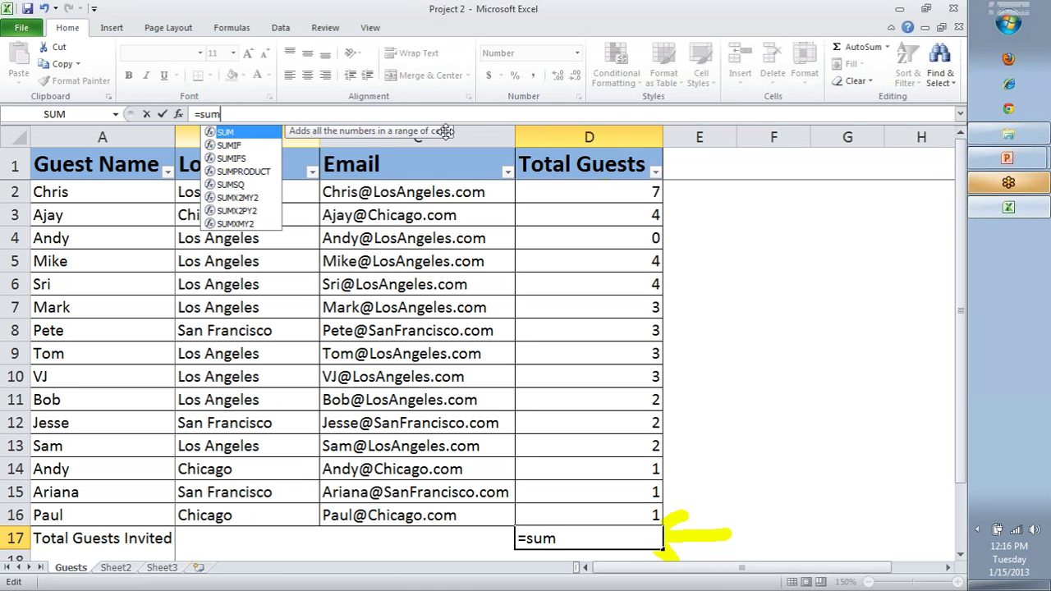
pyautogui.write('(')
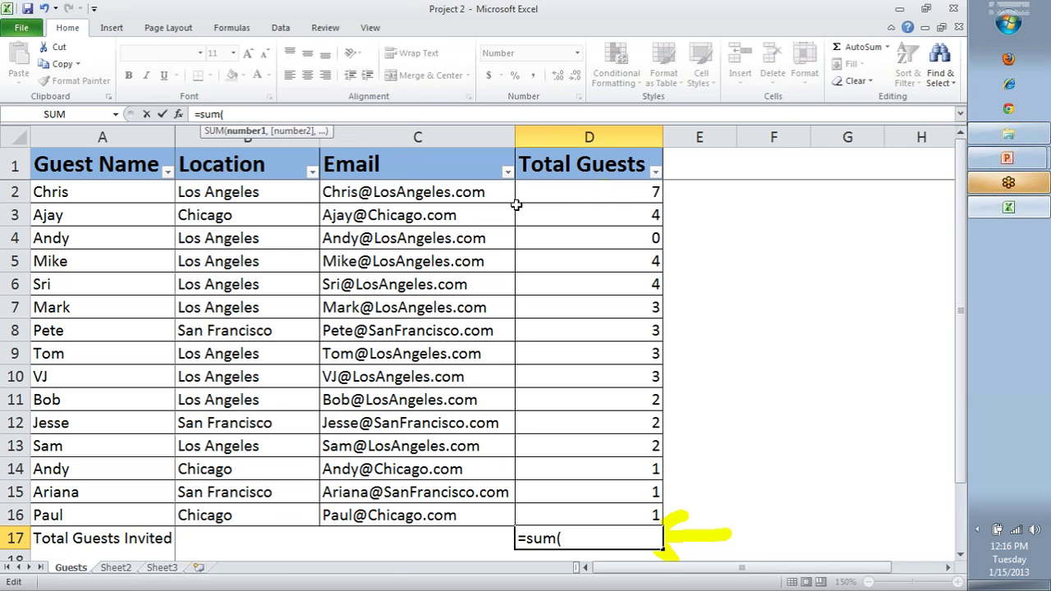
pyautogui.click(579, 190)
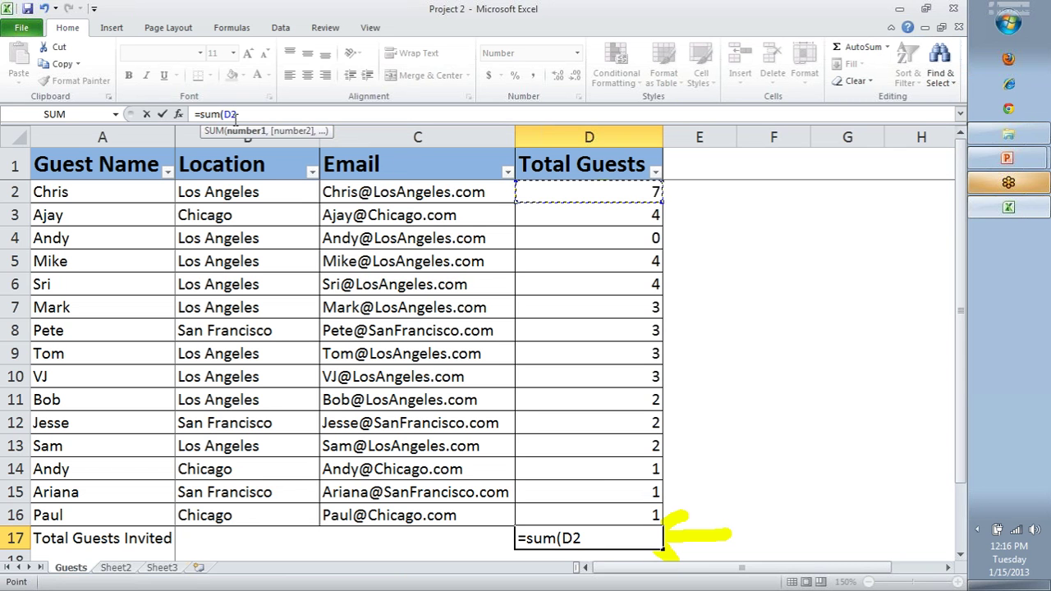
pyautogui.moveTo(596, 185); pyautogui.dragTo(582, 510)
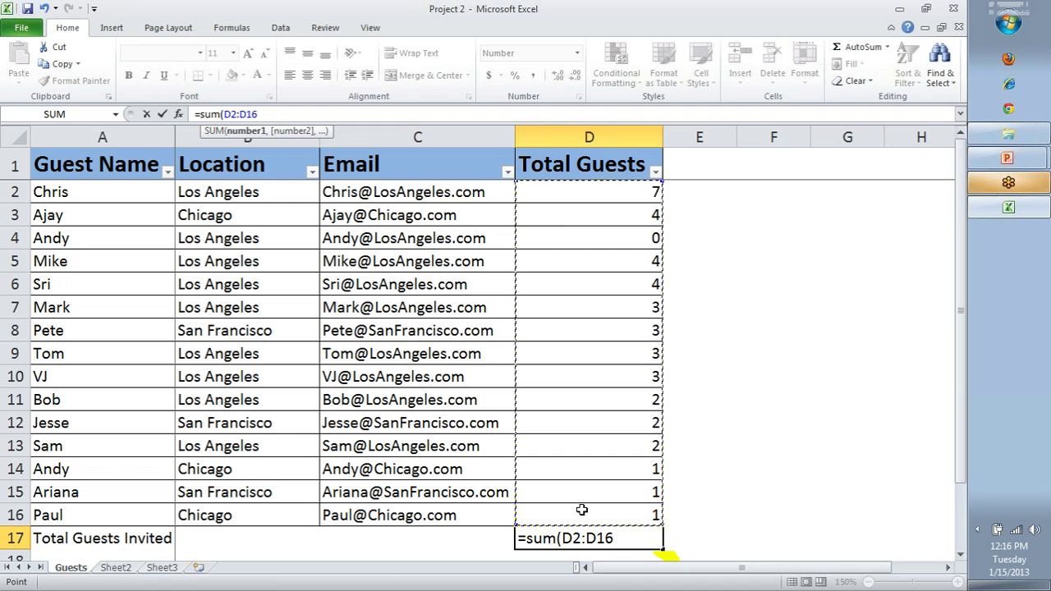
pyautogui.write(')')
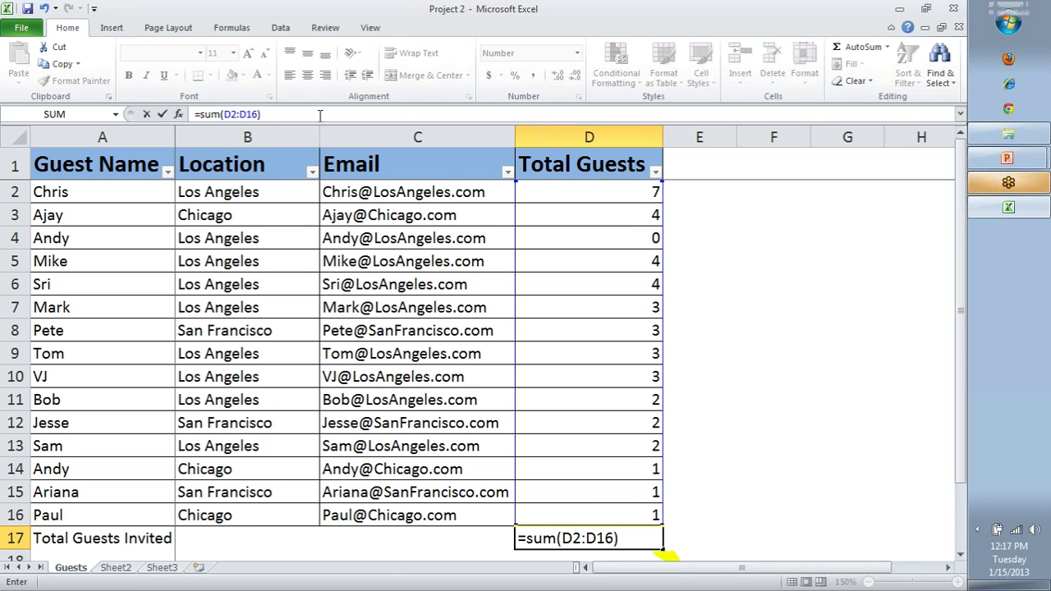
pyautogui.press('Return')
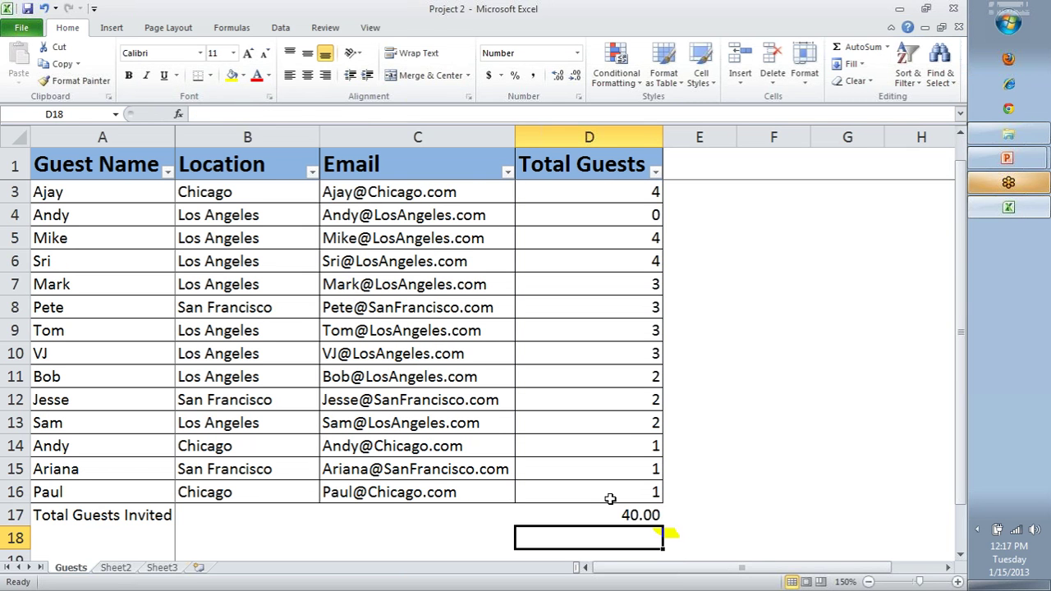
pyautogui.click(618, 510)
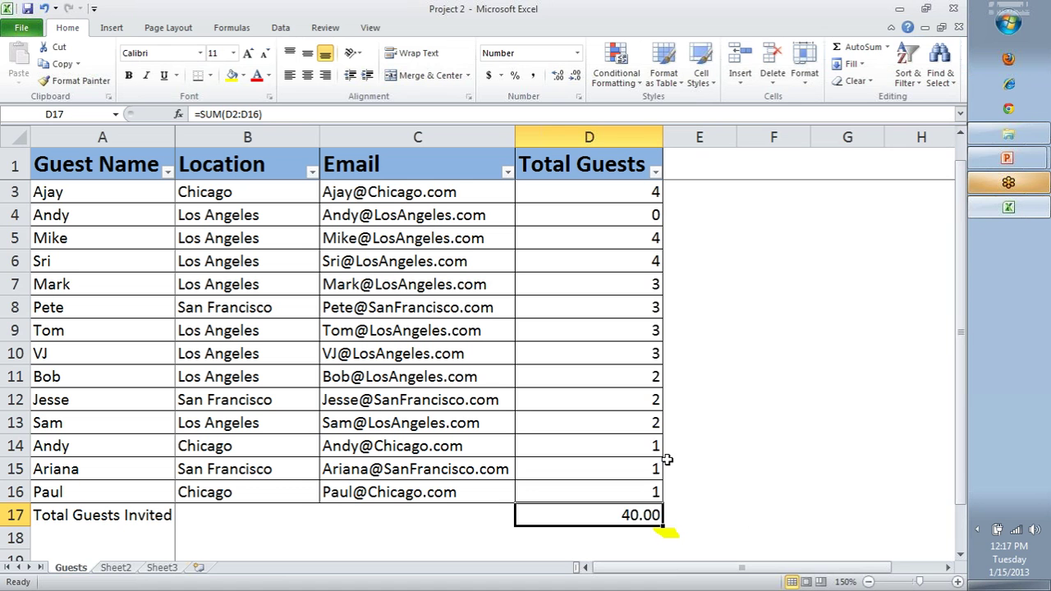
pyautogui.moveTo(645, 484); pyautogui.dragTo(645, 187)
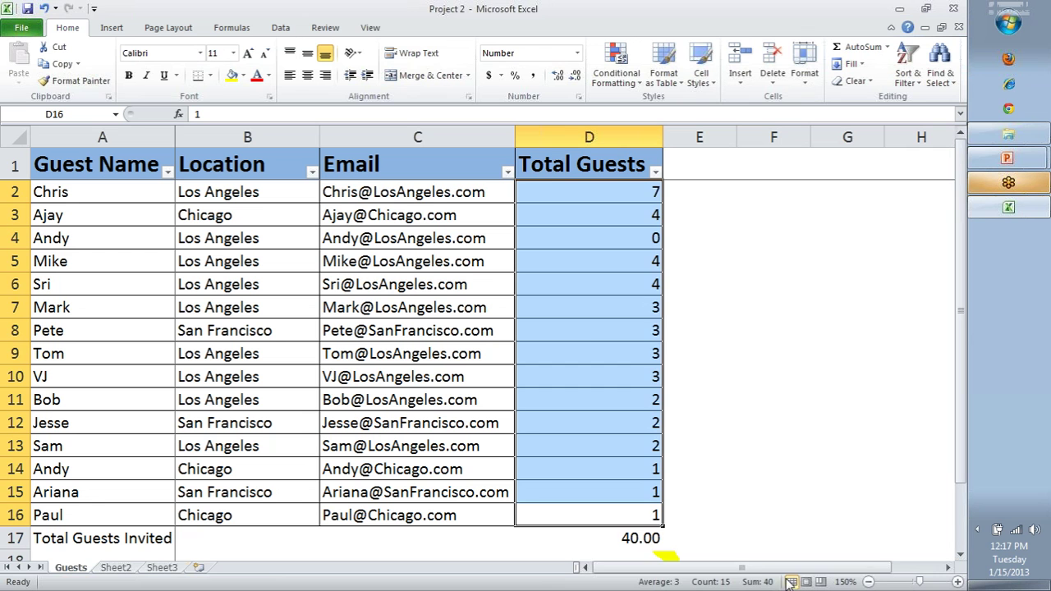
# Set the Total Guests values in D8 and D9 to 2, and select D17 to check the updated total.
pyautogui.click(593, 332)
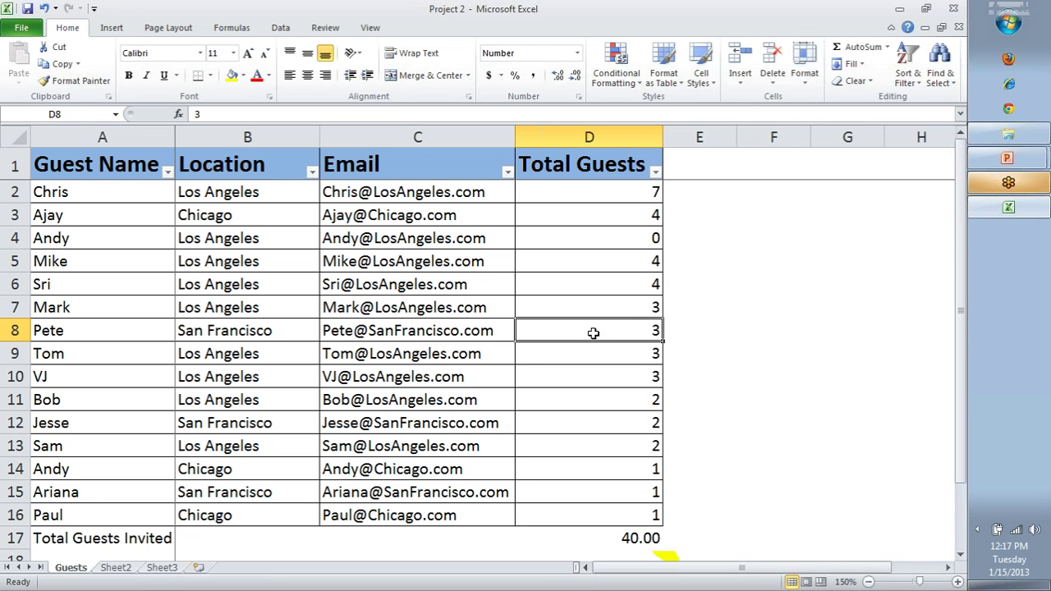
pyautogui.write('2')
pyautogui.press('Return')
pyautogui.write('2')
pyautogui.press('Return')
pyautogui.press('Return')
pyautogui.click(607, 545)
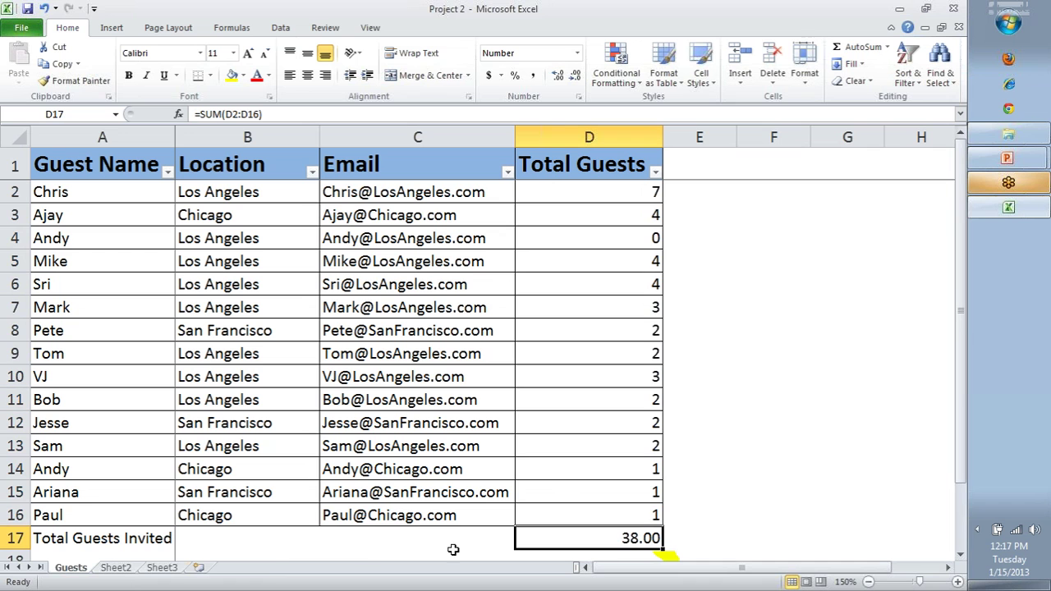
# Select the blank cells B17:C17, the label in A17 and the total in D17 to examine the layout of the total row.
pyautogui.moveTo(205, 539); pyautogui.dragTo(368, 537)
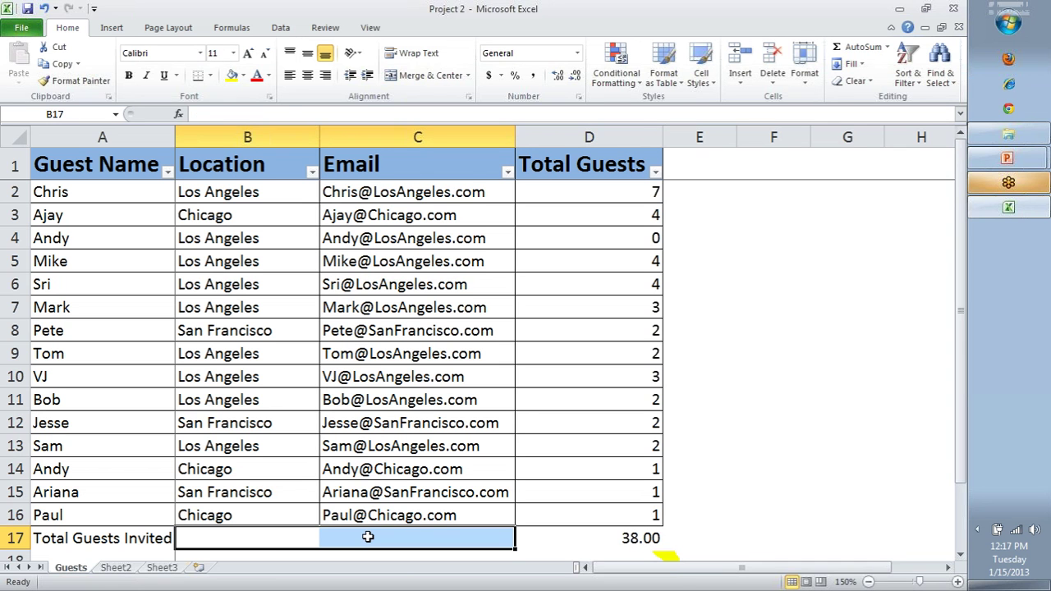
pyautogui.click(368, 537)
pyautogui.click(100, 539)
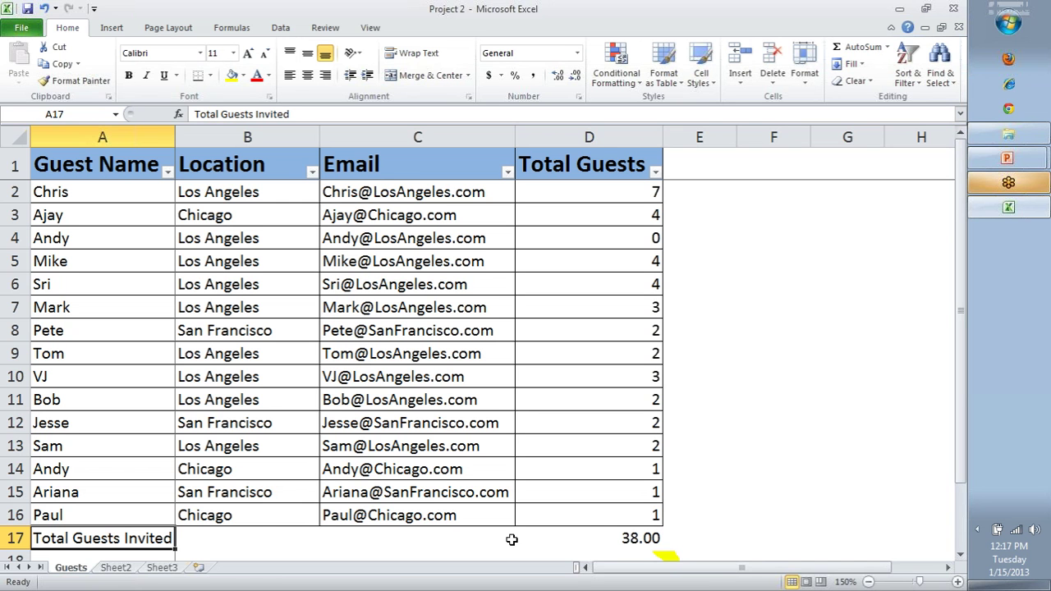
pyautogui.click(643, 543)
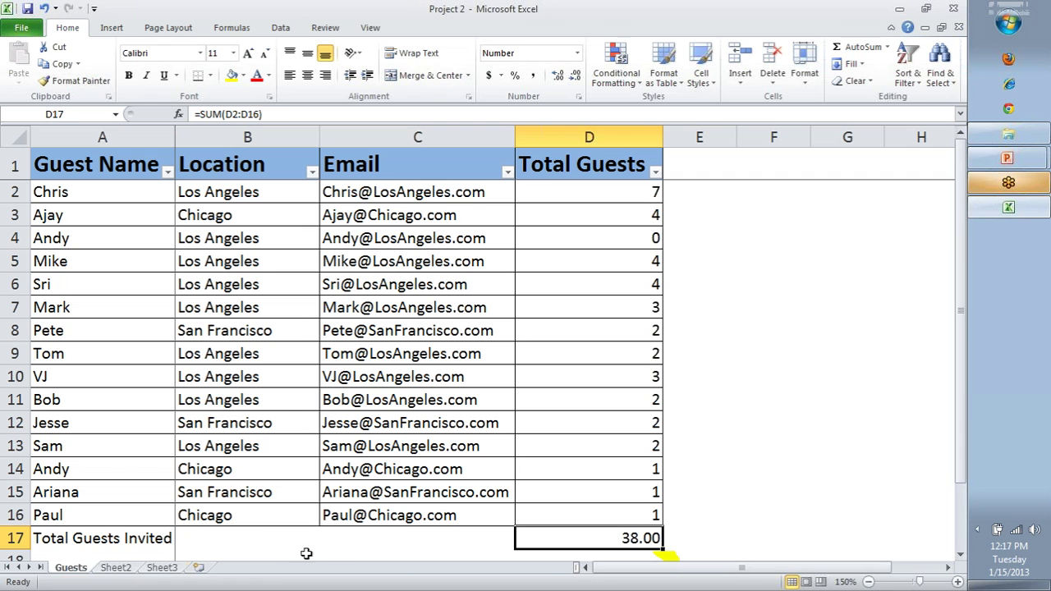
# Apply all borders to the Total Guests Invited row, A17:D17.
pyautogui.moveTo(137, 532); pyautogui.dragTo(425, 527)
pyautogui.scroll(-1, 674, 497)
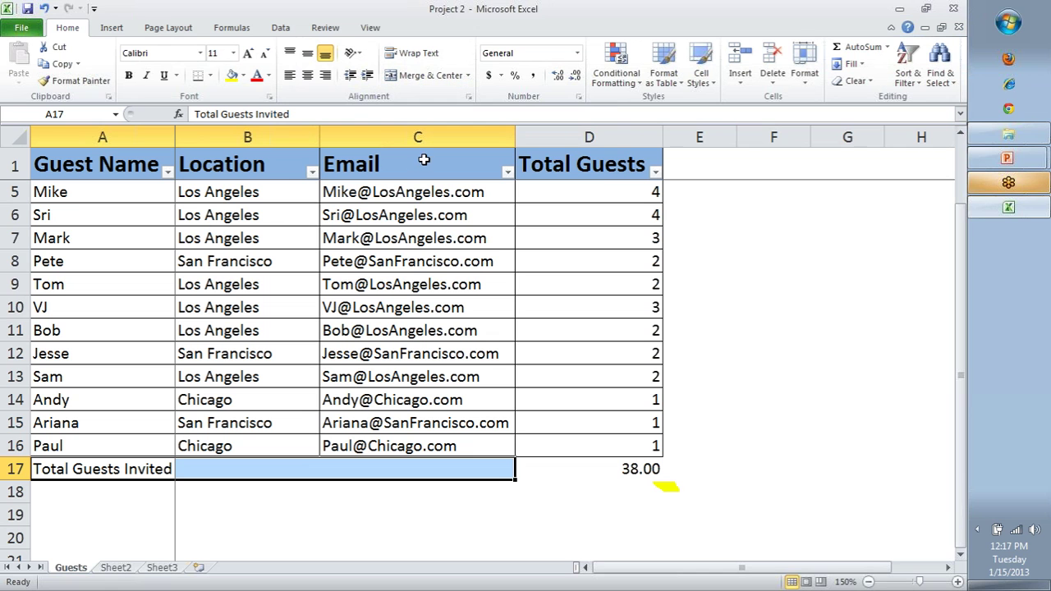
pyautogui.moveTo(148, 464); pyautogui.dragTo(575, 464)
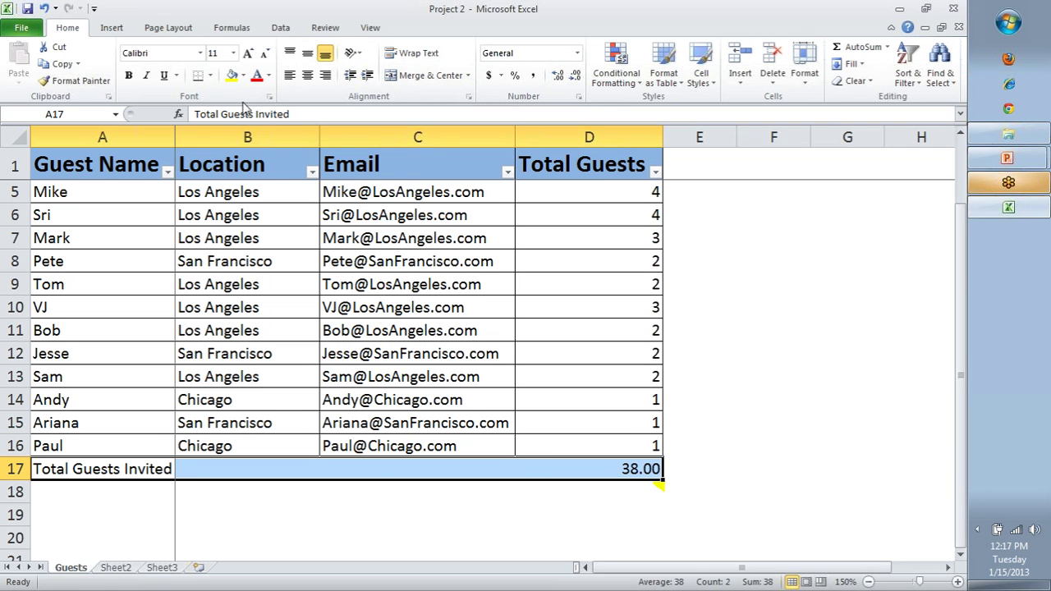
pyautogui.click(210, 75)
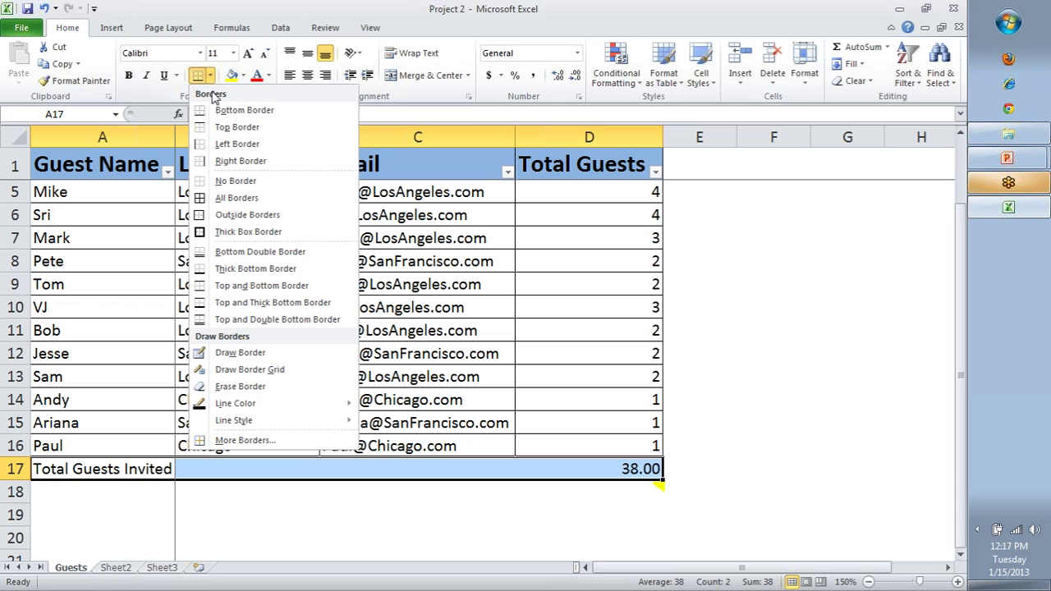
pyautogui.click(237, 198)
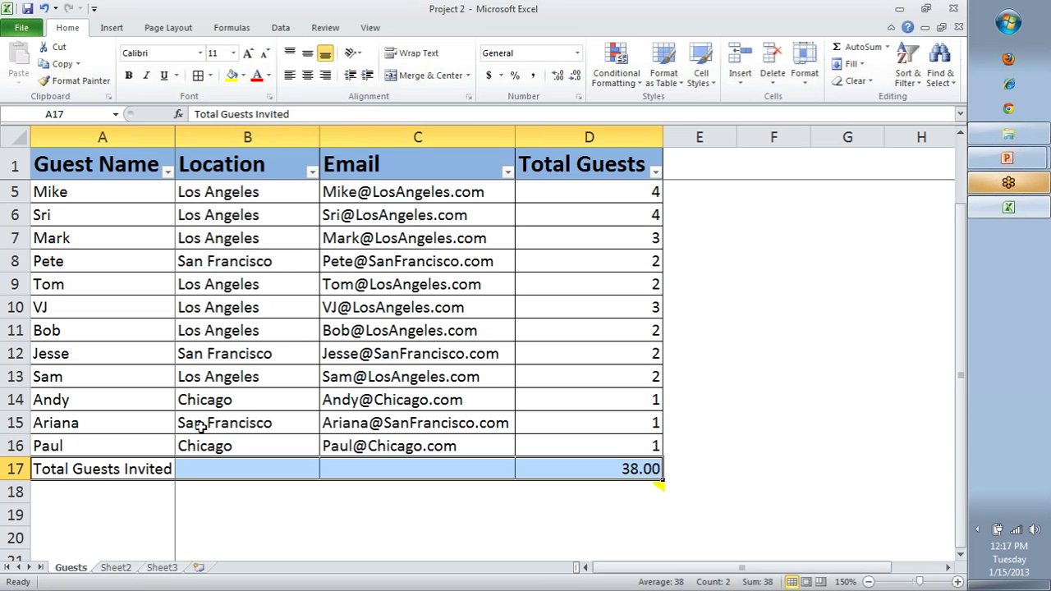
# Merge and center the Total Guests Invited label across A17:C17 and fill the merged cell with dark olive green.
pyautogui.moveTo(115, 473); pyautogui.dragTo(348, 462)
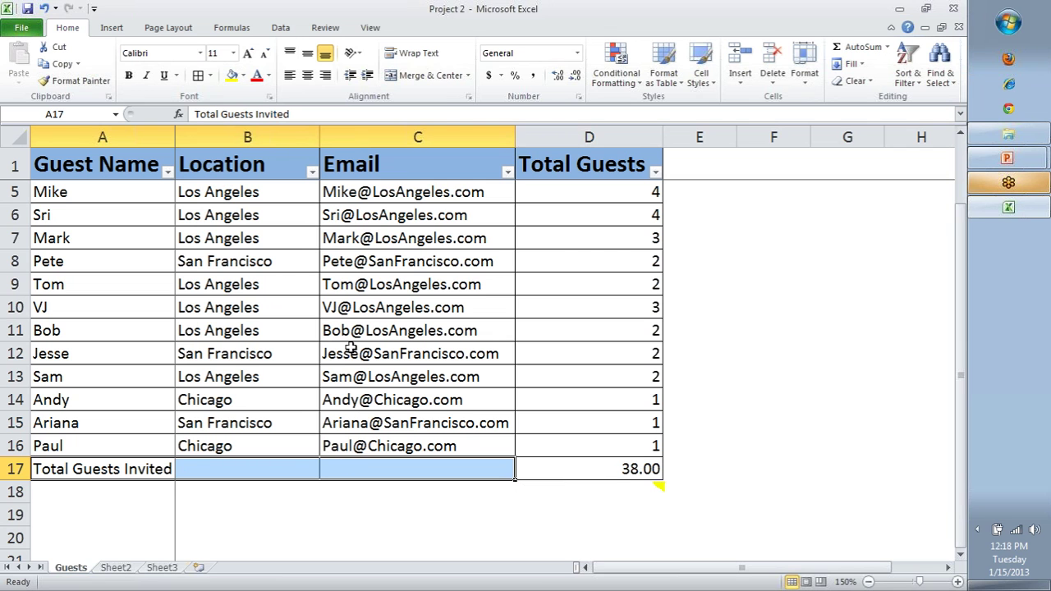
pyautogui.click(444, 76)
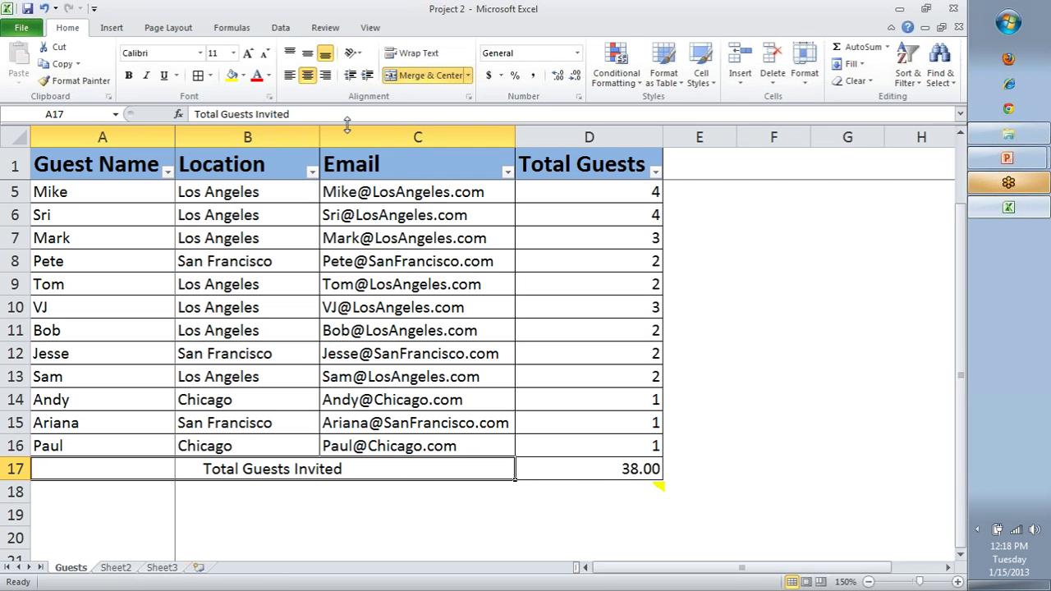
pyautogui.click(243, 75)
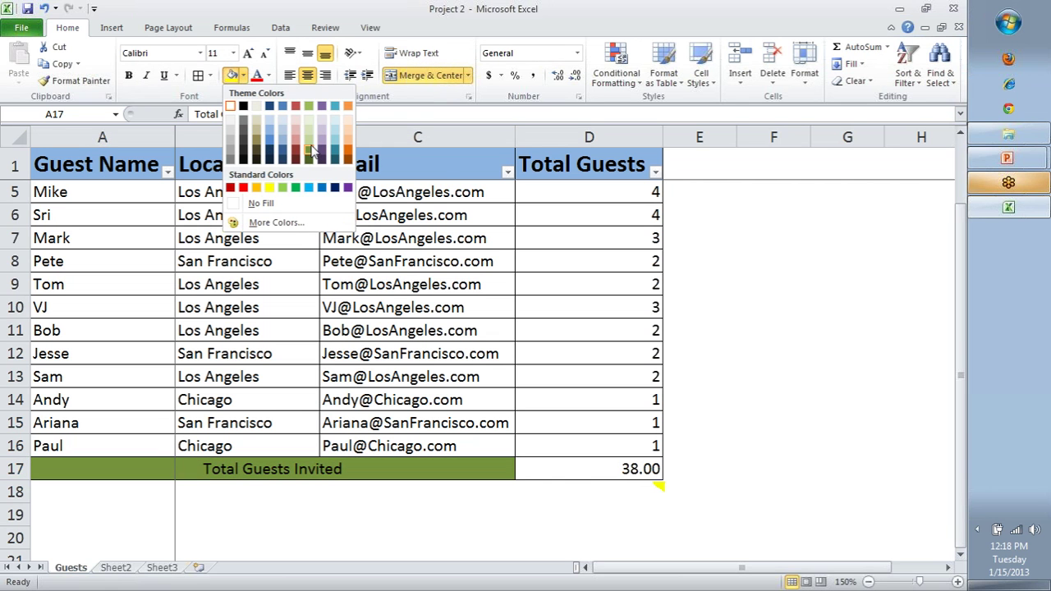
pyautogui.click(309, 147)
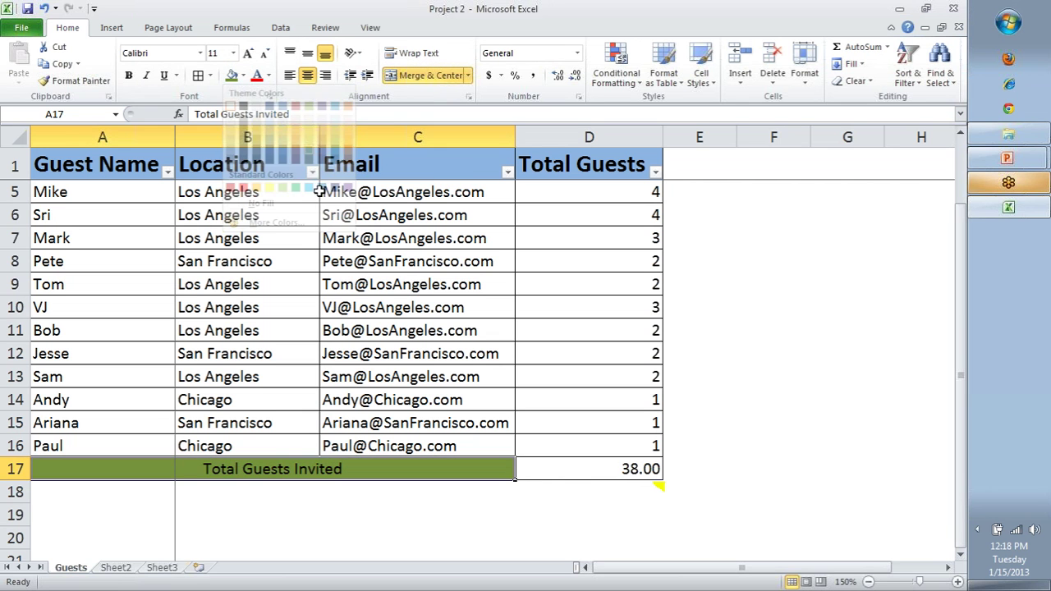
# Remove both decimal places from the total in D17.
pyautogui.click(615, 469)
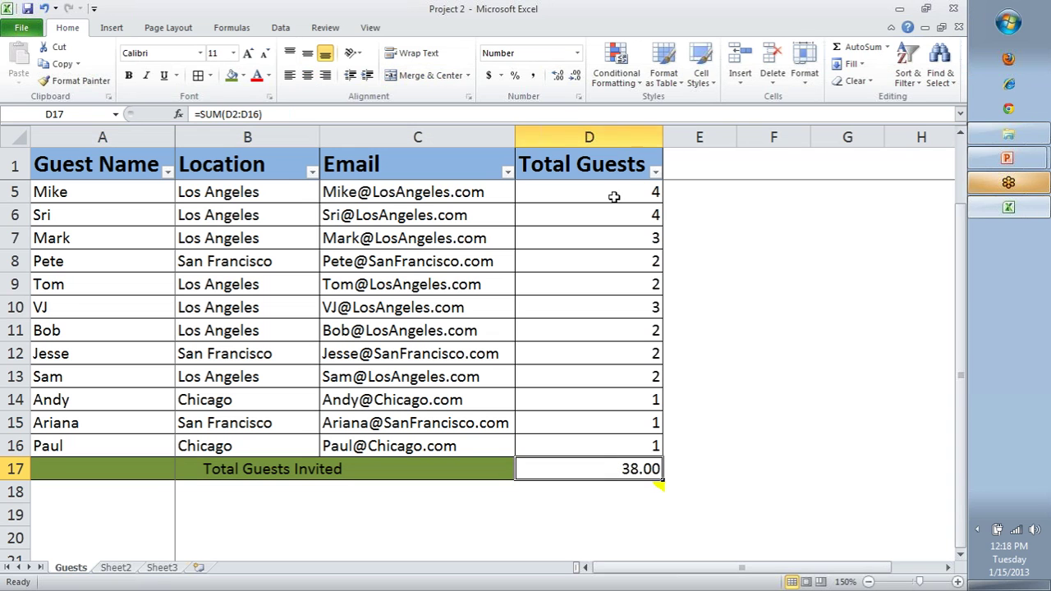
pyautogui.click(576, 76)
pyautogui.click(576, 77)
pyautogui.click(665, 470)
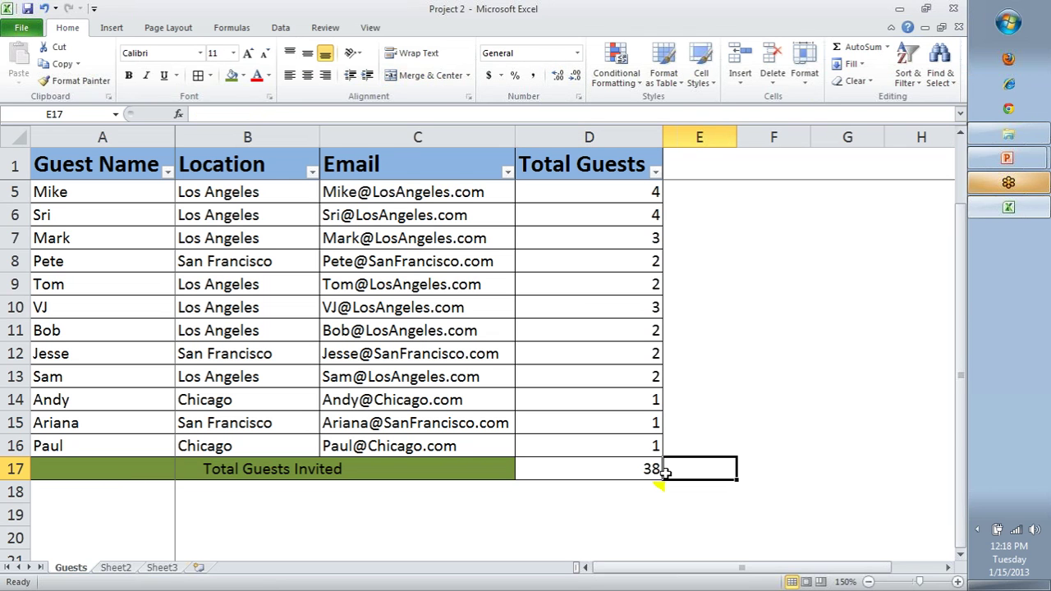
pyautogui.scroll(1, 503, 430)
pyautogui.scroll(-1, 512, 428)
pyautogui.click(463, 465)
pyautogui.click(633, 466)
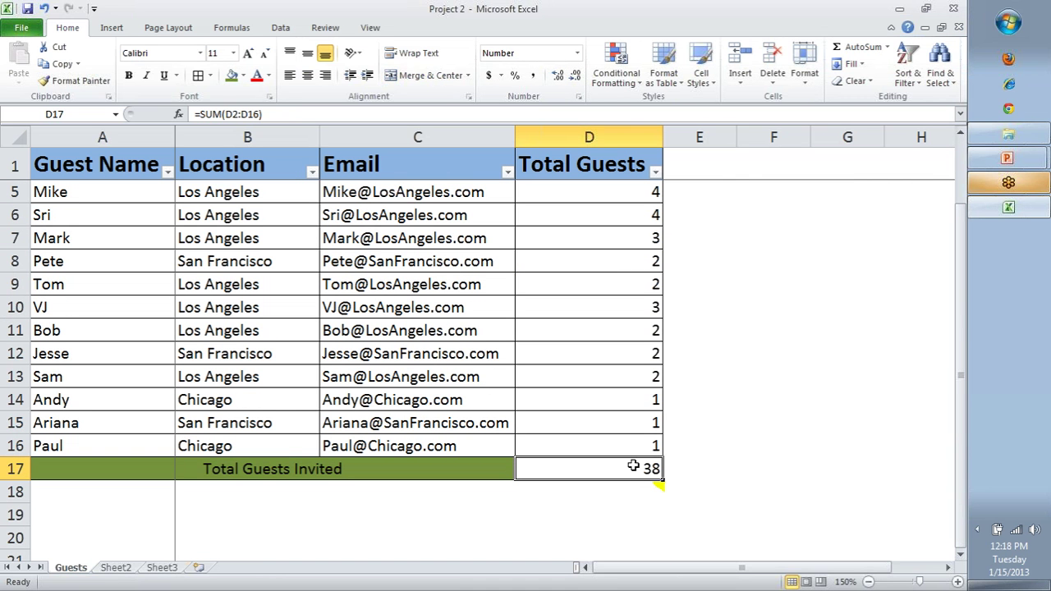
# Copy the Total Guests Invited row A17:D17 and paste it into row 18 starting at A18.
pyautogui.moveTo(172, 473); pyautogui.dragTo(599, 474)
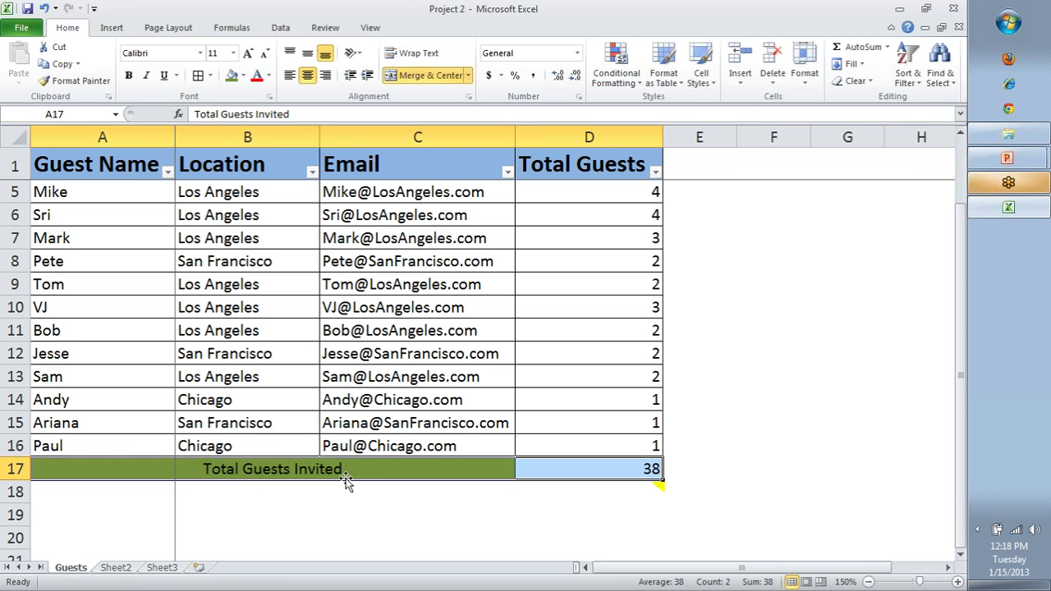
pyautogui.hotkey('ctrl', 'c')
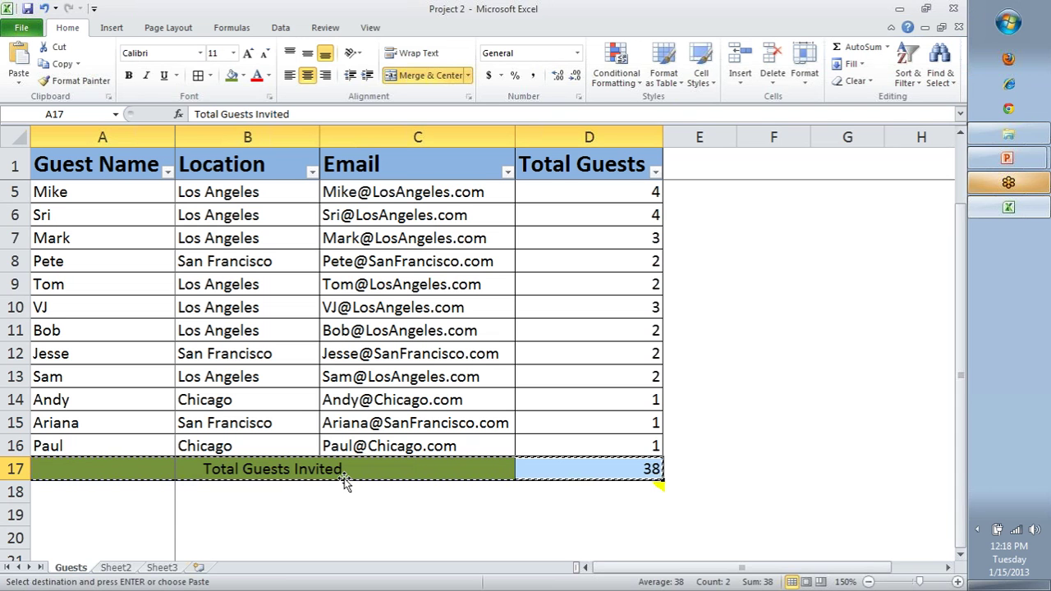
pyautogui.click(120, 491)
pyautogui.hotkey('ctrl', 'v')
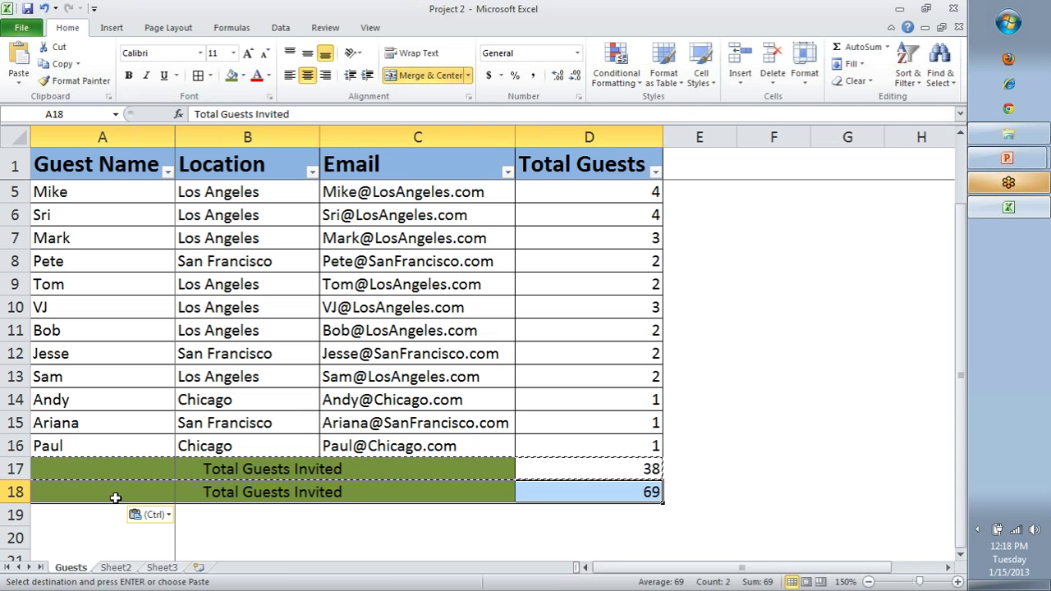
# Change the copied row's merged label in A18 to "Average Guests per Invite".
pyautogui.click(280, 467)
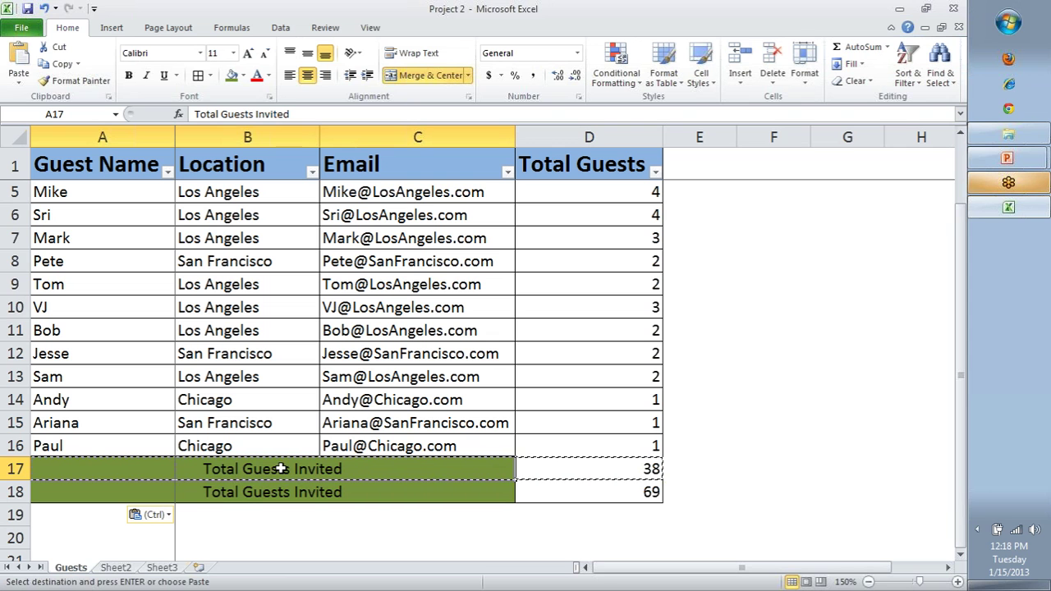
pyautogui.click(378, 492)
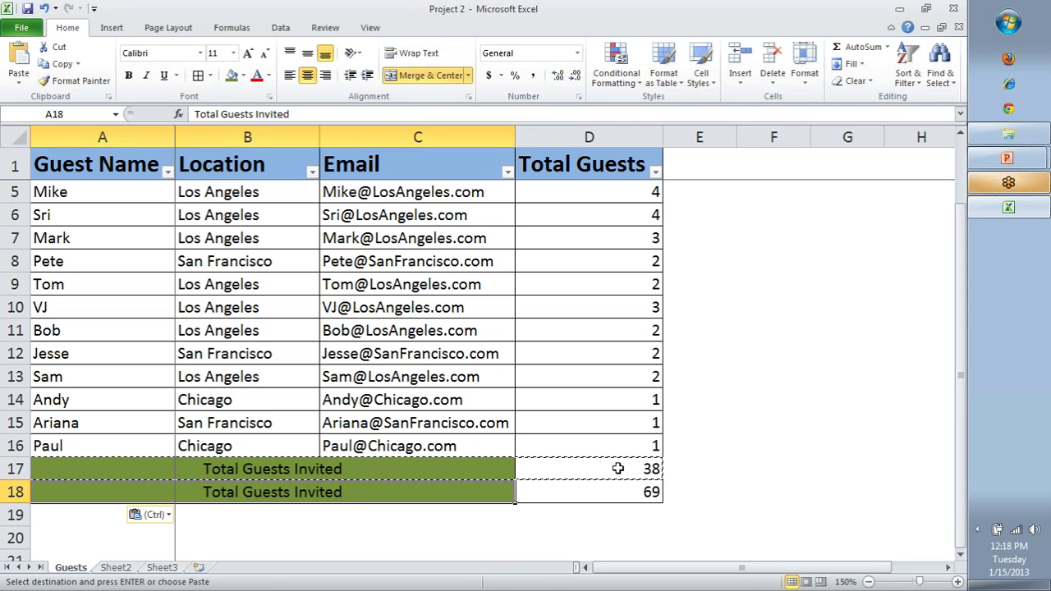
pyautogui.doubleClick(293, 491)
pyautogui.press('Home')
pyautogui.hotkey('ctrl', 'shift', 'Right')
pyautogui.write('Average')
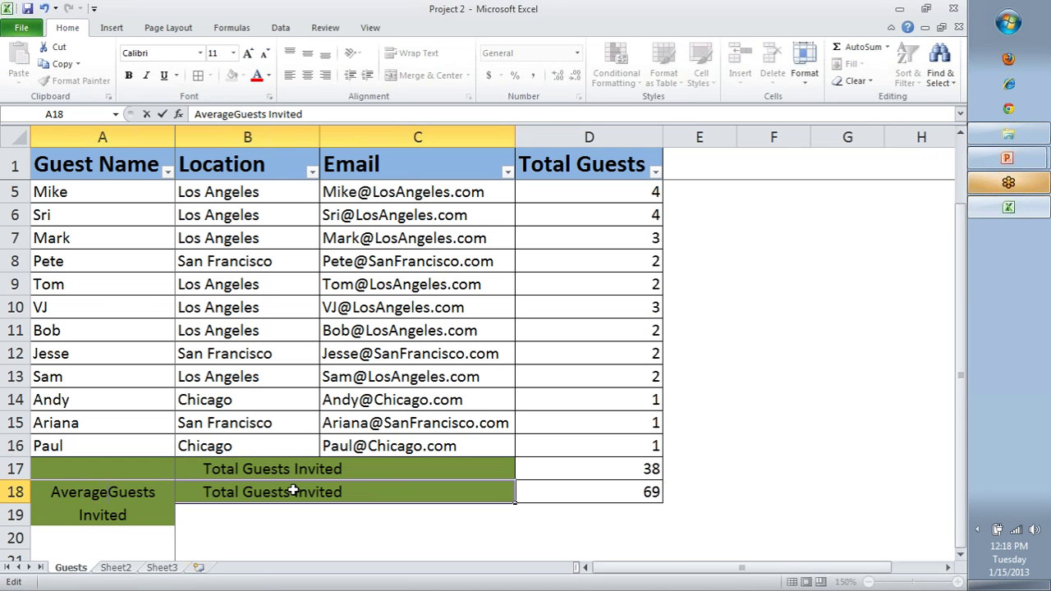
pyautogui.hotkey('ctrl', 'Right')
pyautogui.hotkey('ctrl', 'shift', 'Right')
pyautogui.write('per Invite')
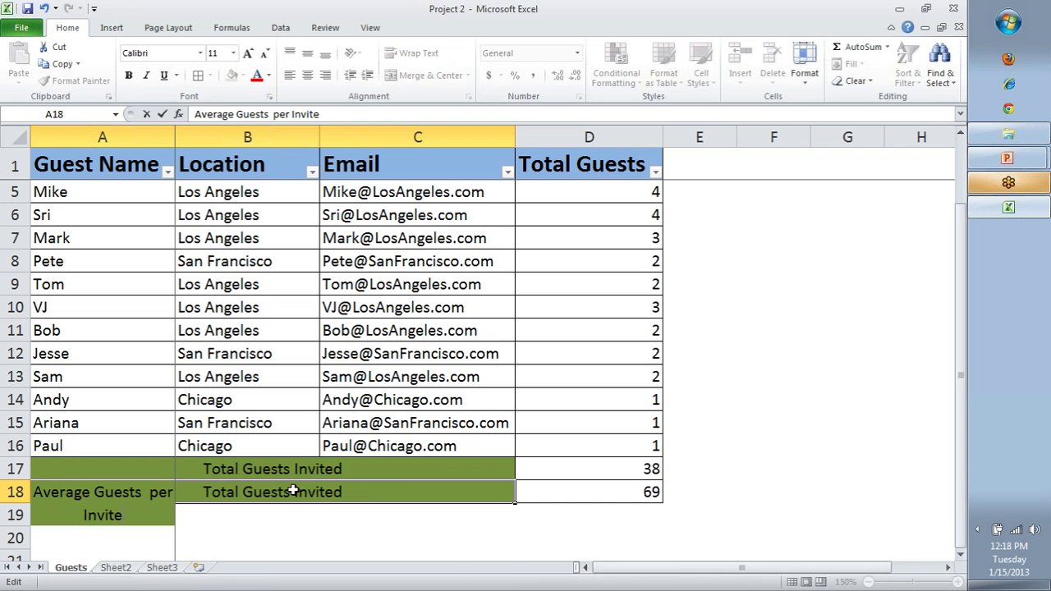
pyautogui.press('Return')
# Remove the extra space between "Guests" and "per" in the A18 label.
pyautogui.doubleClick(293, 491)
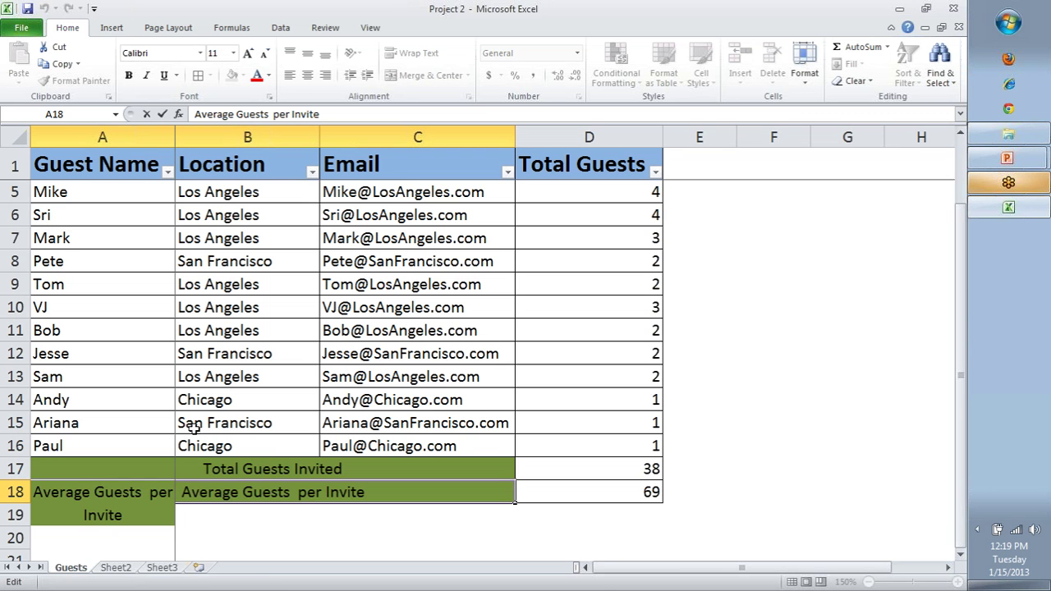
pyautogui.click(201, 491)
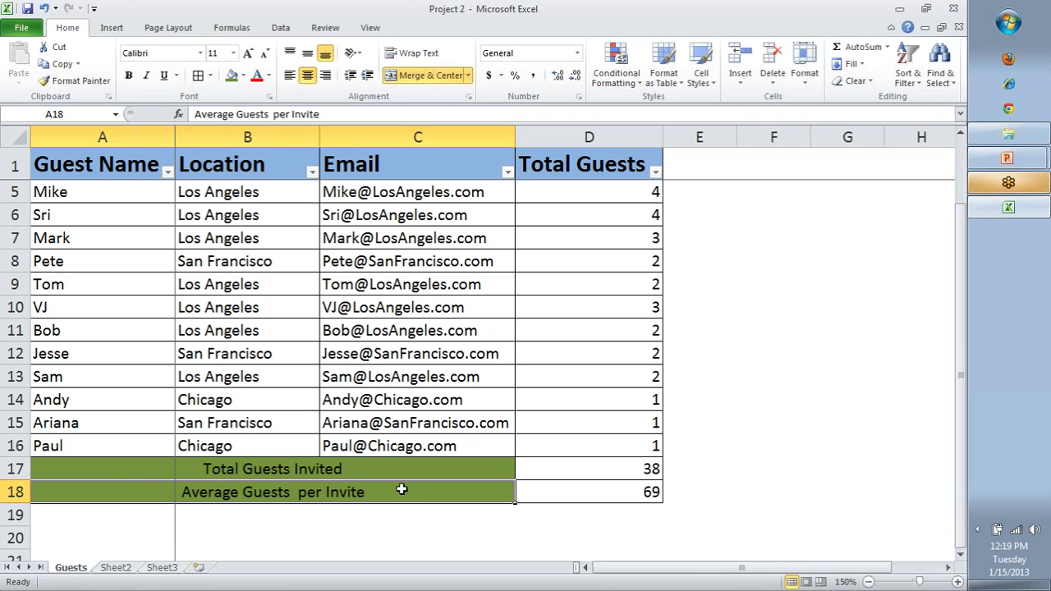
pyautogui.doubleClick(296, 493)
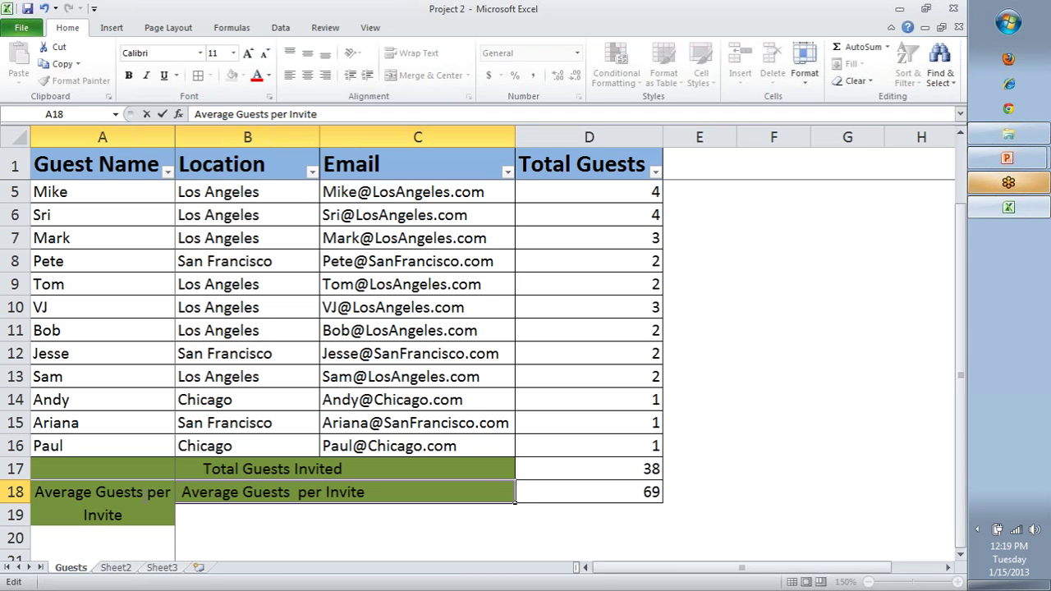
pyautogui.press('Return')
# Examine the SUM formulas in D17 and D18 and compare their referenced ranges with the guest counts in D2:D16.
pyautogui.click(571, 494)
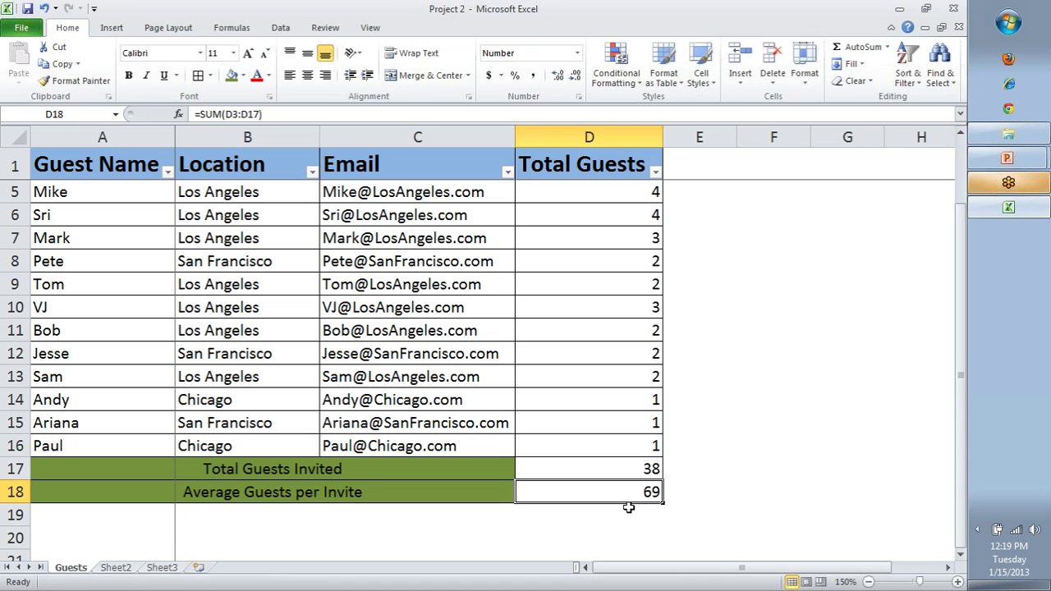
pyautogui.click(633, 470)
pyautogui.moveTo(639, 444); pyautogui.dragTo(660, 227)
pyautogui.scroll(-2, 714, 298)
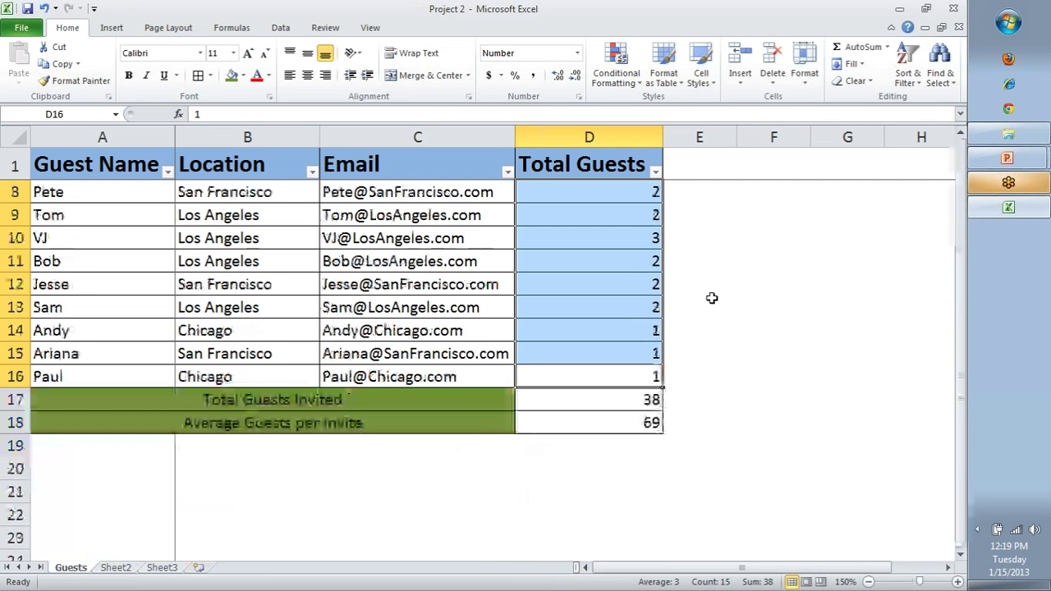
pyautogui.click(650, 398)
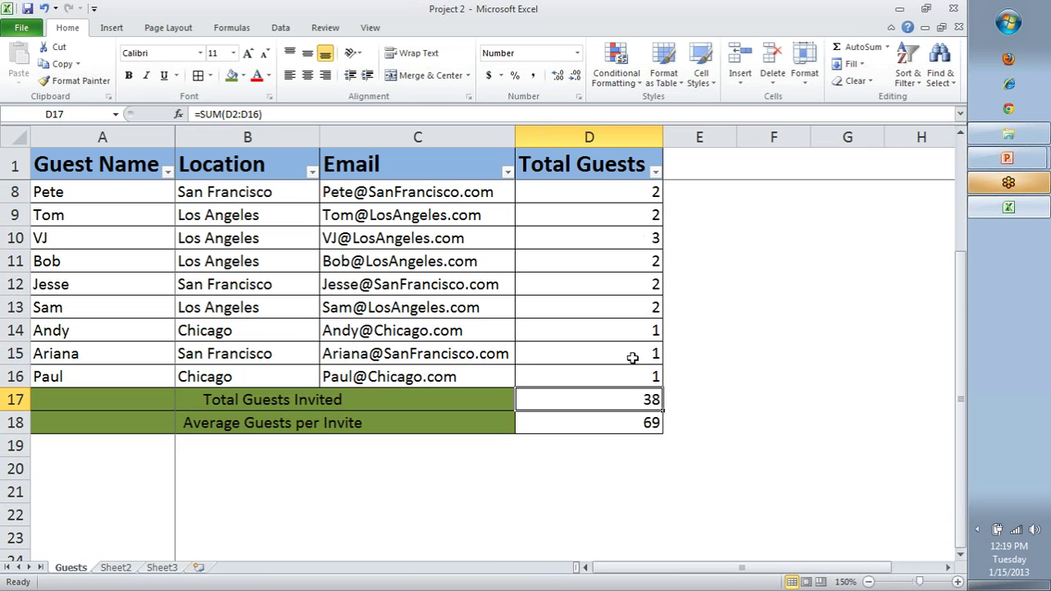
pyautogui.click(612, 426)
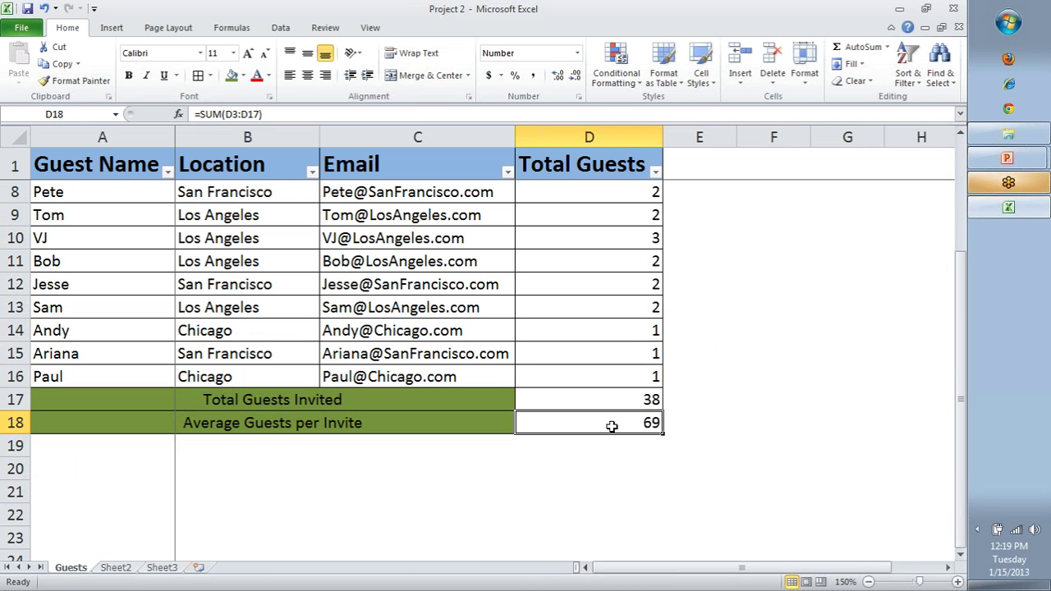
pyautogui.doubleClick(612, 426)
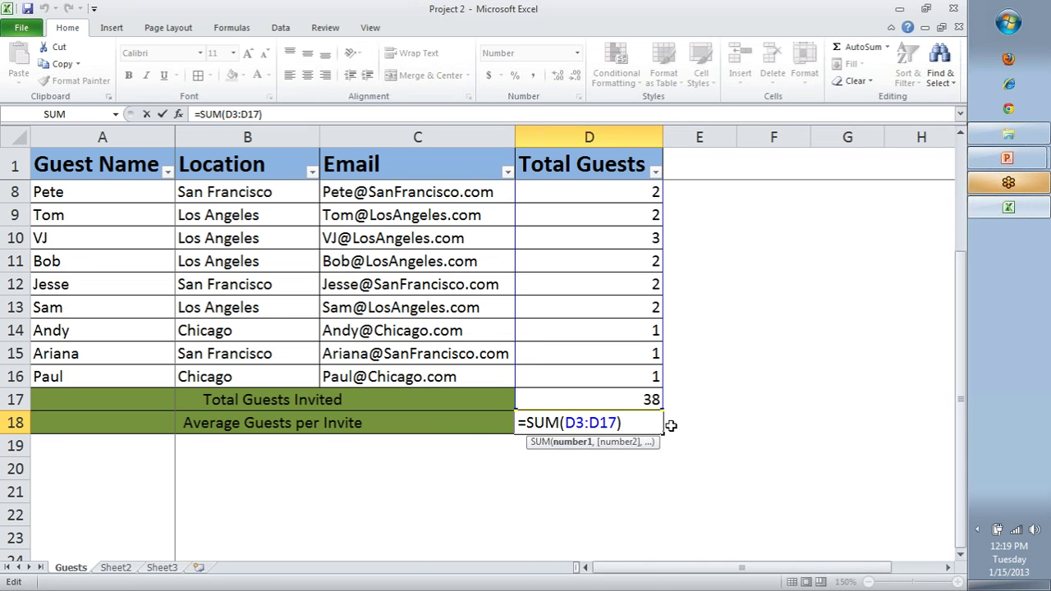
pyautogui.scroll(2, 734, 427)
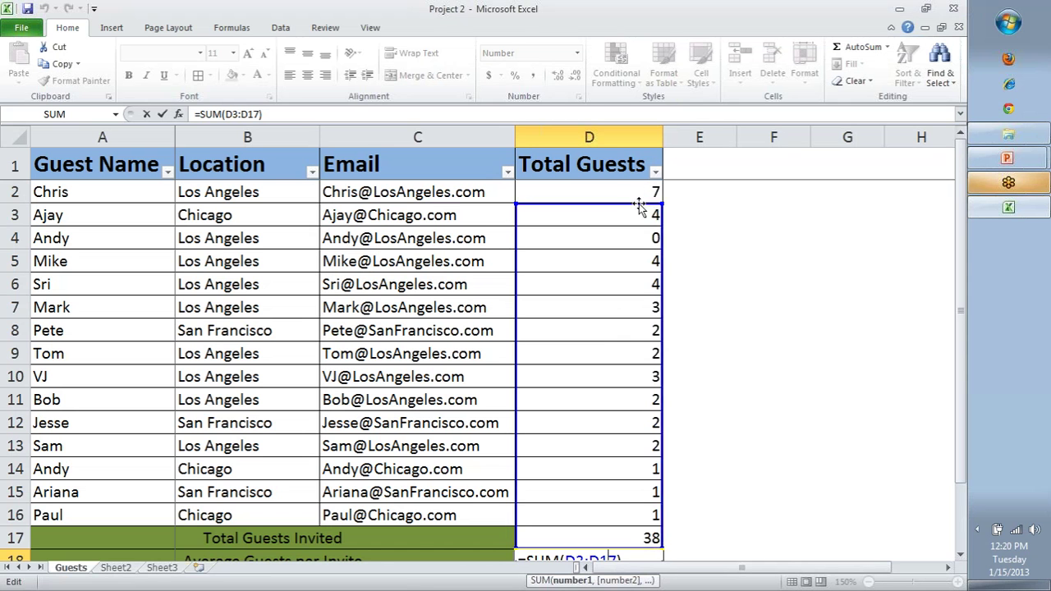
pyautogui.scroll(-1, 637, 230)
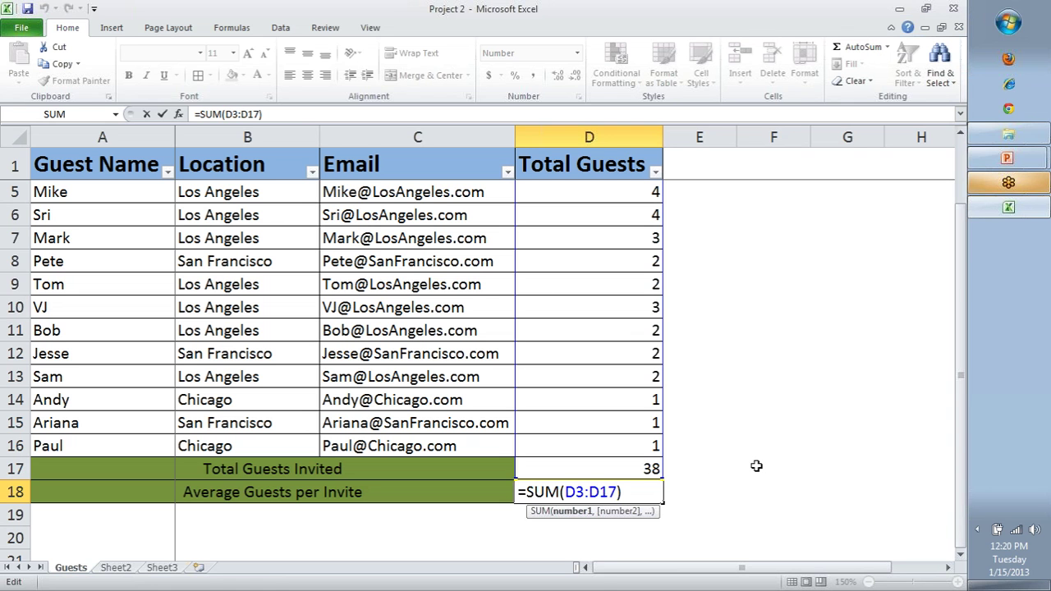
pyautogui.hotkey('ctrl', 'Return')
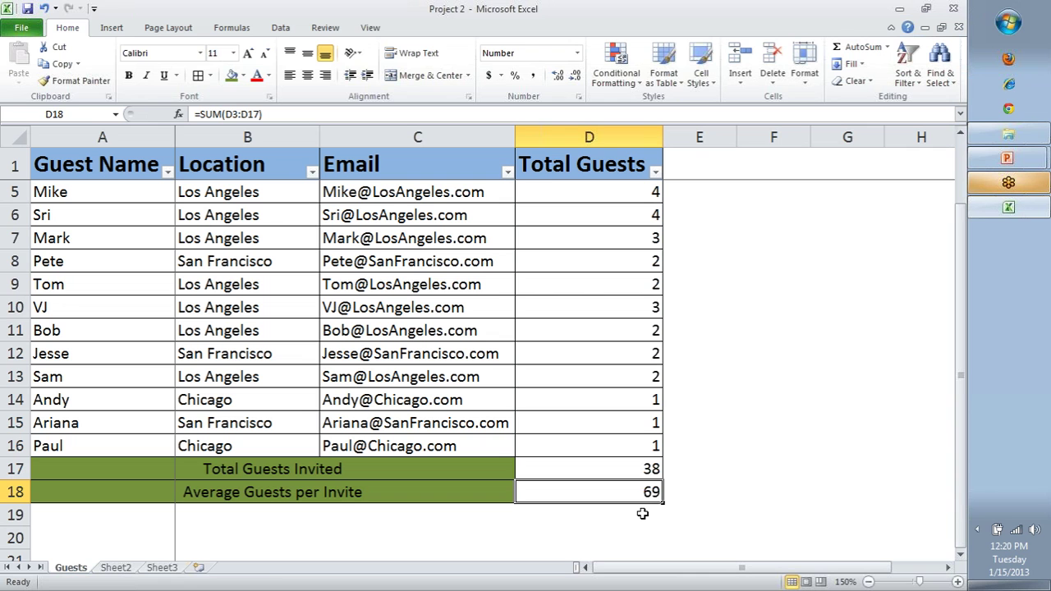
# Replace the formula in D18 with the partial entry =av while pointing out AVERAGE among the suggested functions.
pyautogui.write('=')
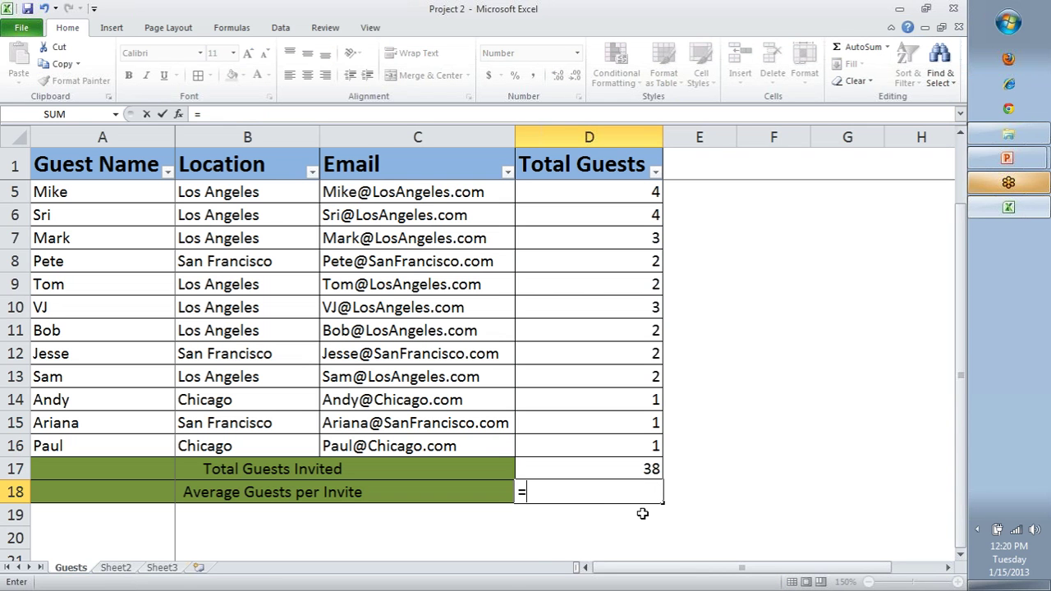
pyautogui.write('av')
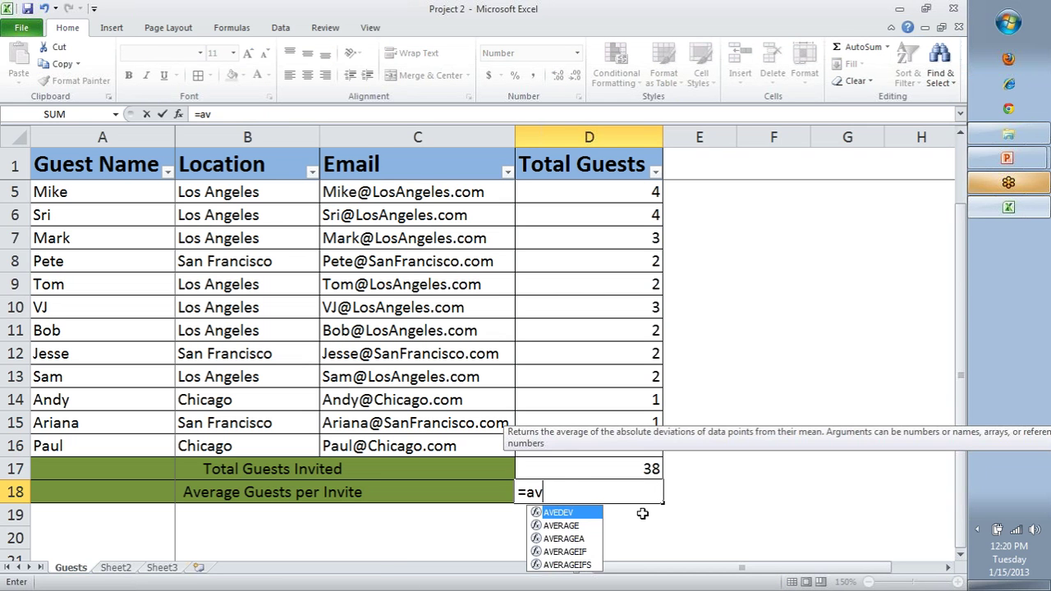
pyautogui.write('g')
pyautogui.press('BackSpace')
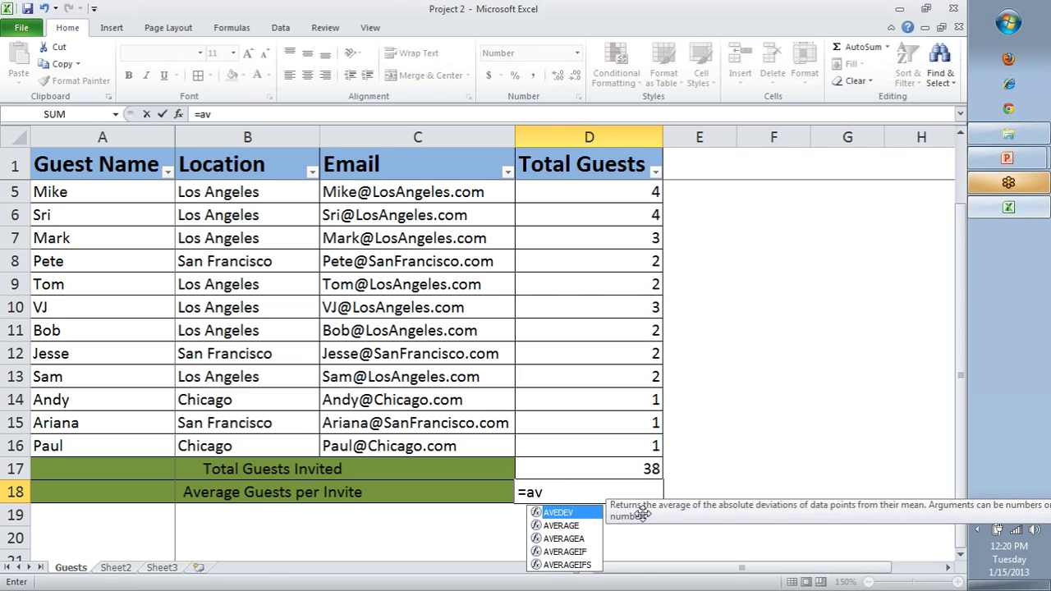
pyautogui.click(572, 526)
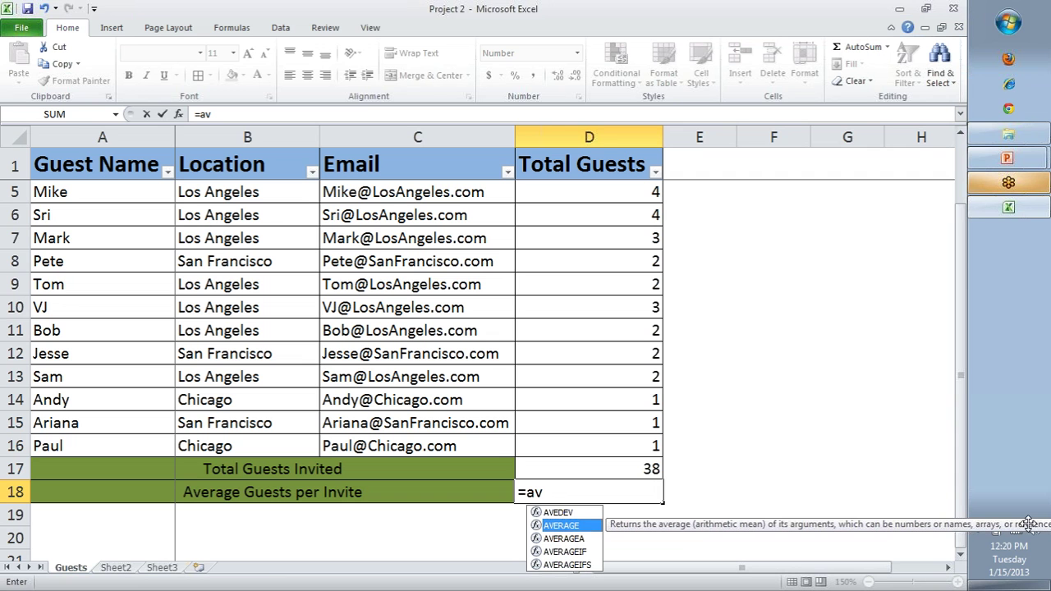
pyautogui.click(697, 439)
# Select the last three guest counts, D14:D16, to check their average, count and sum.
pyautogui.click(637, 405)
pyautogui.moveTo(637, 405); pyautogui.dragTo(636, 440)
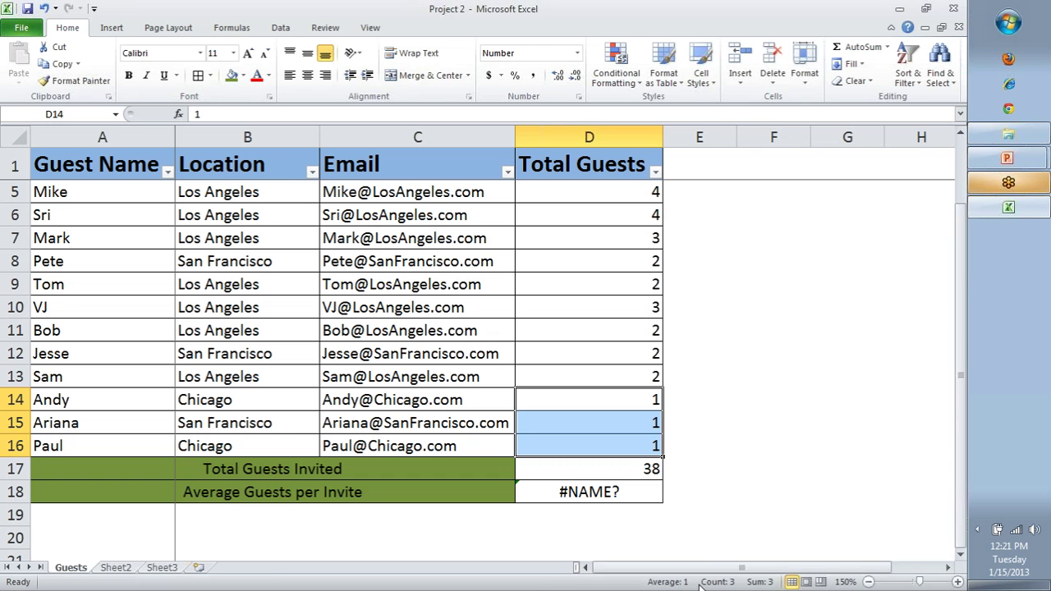
pyautogui.click(756, 262)
pyautogui.write('=sum')
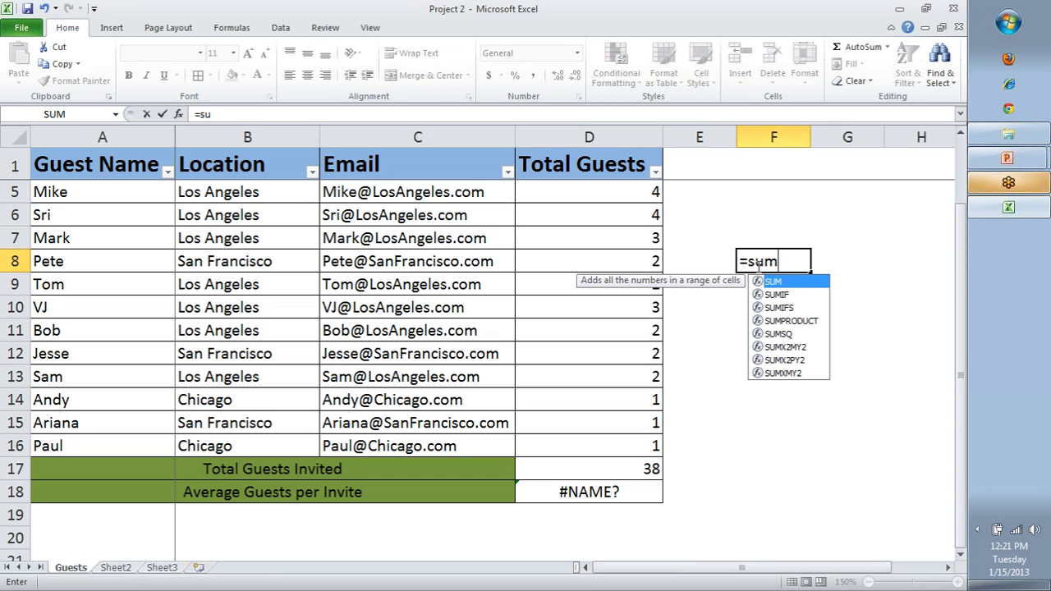
pyautogui.press('BackSpace')
pyautogui.press('BackSpace')
pyautogui.press('BackSpace')
pyautogui.press('Escape')
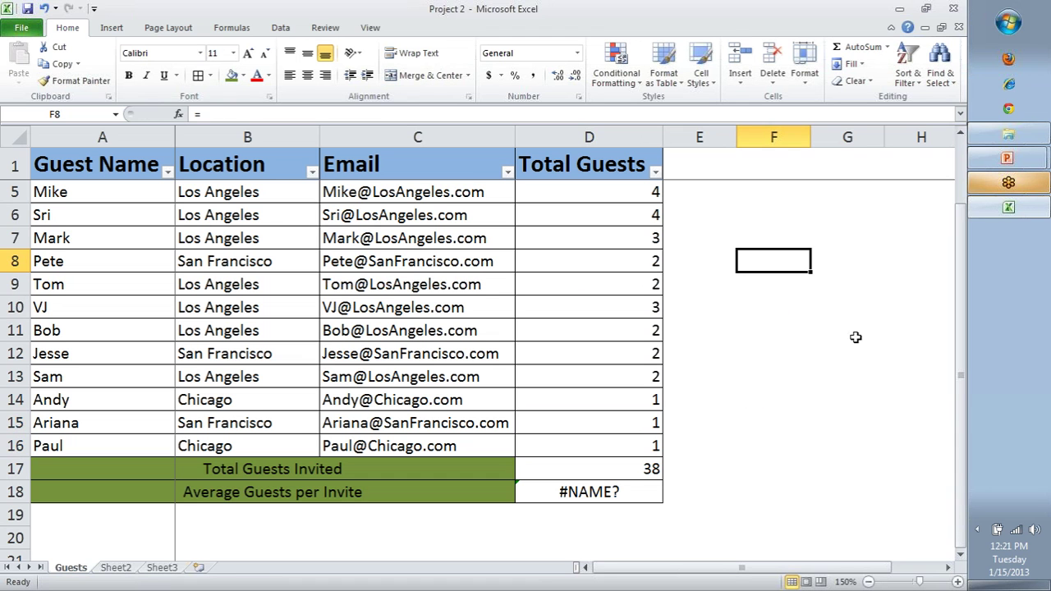
# Handwrite "= S/C" in yellow with the on-screen highlighter over the empty cells in columns E to H, rows 9 to 13.
pyautogui.click(954, 390)
pyautogui.click(910, 434)
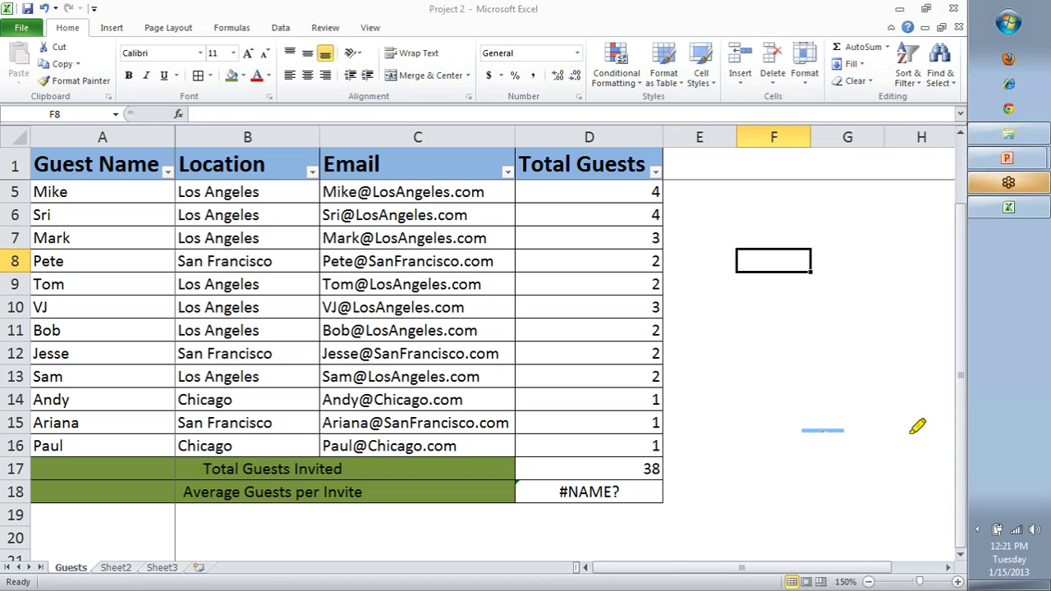
pyautogui.moveTo(682, 310); pyautogui.dragTo(722, 311)
pyautogui.moveTo(687, 350); pyautogui.dragTo(726, 349)
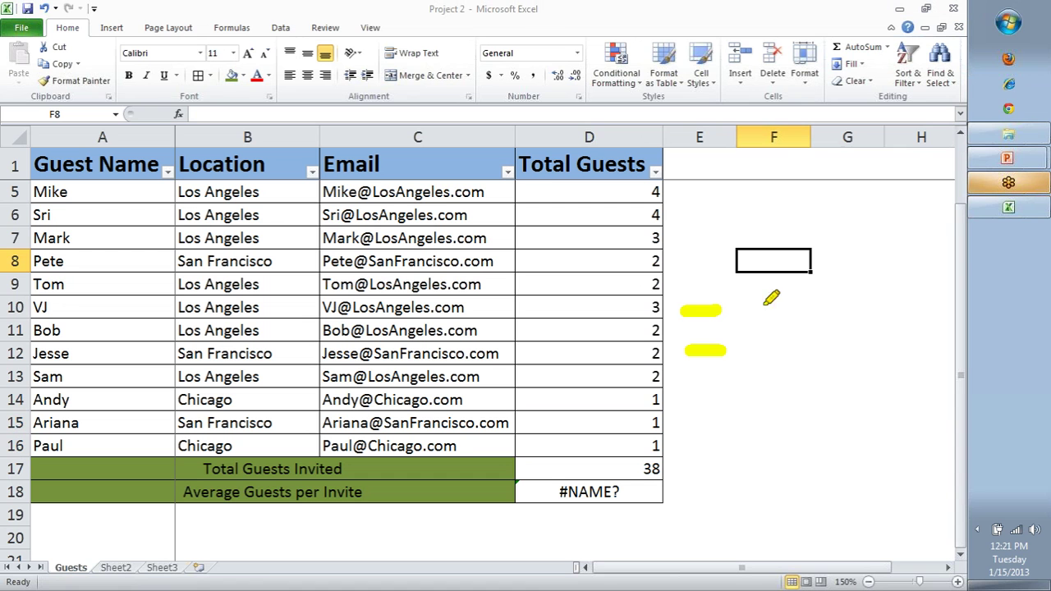
pyautogui.moveTo(809, 293)
pyautogui.mouseDown()
pyautogui.moveTo(772, 360)
pyautogui.moveTo(756, 367)
pyautogui.mouseUp()
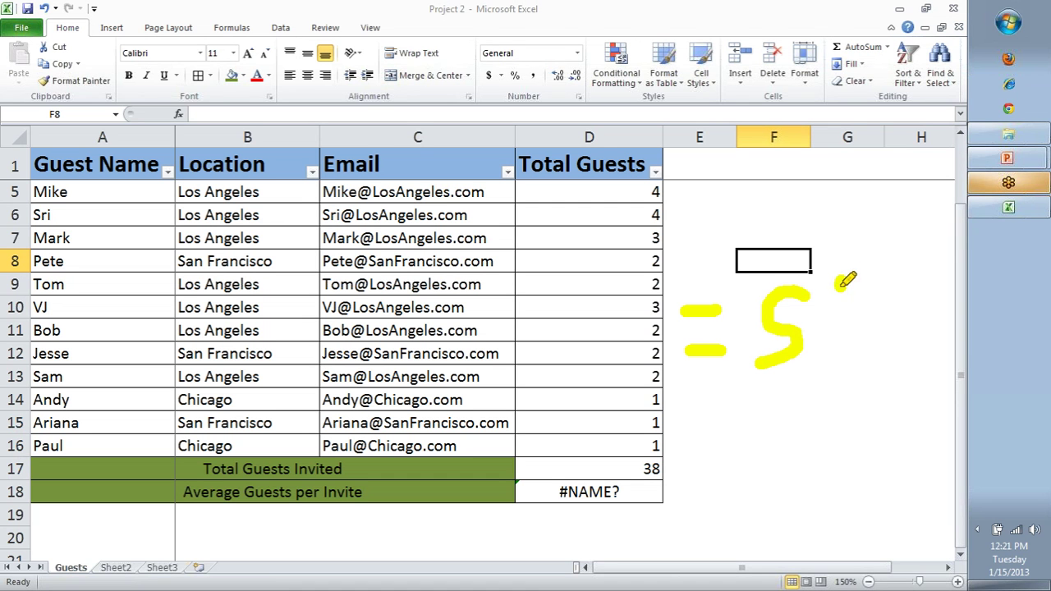
pyautogui.moveTo(842, 279); pyautogui.dragTo(806, 386)
pyautogui.moveTo(883, 327)
pyautogui.mouseDown()
pyautogui.moveTo(846, 363)
pyautogui.moveTo(892, 361)
pyautogui.mouseUp()
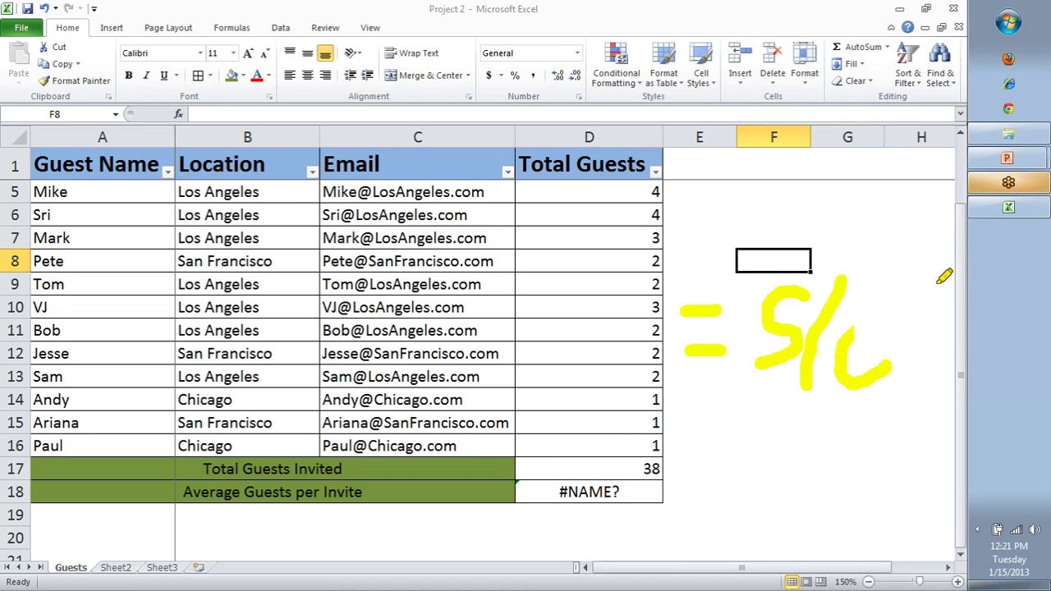